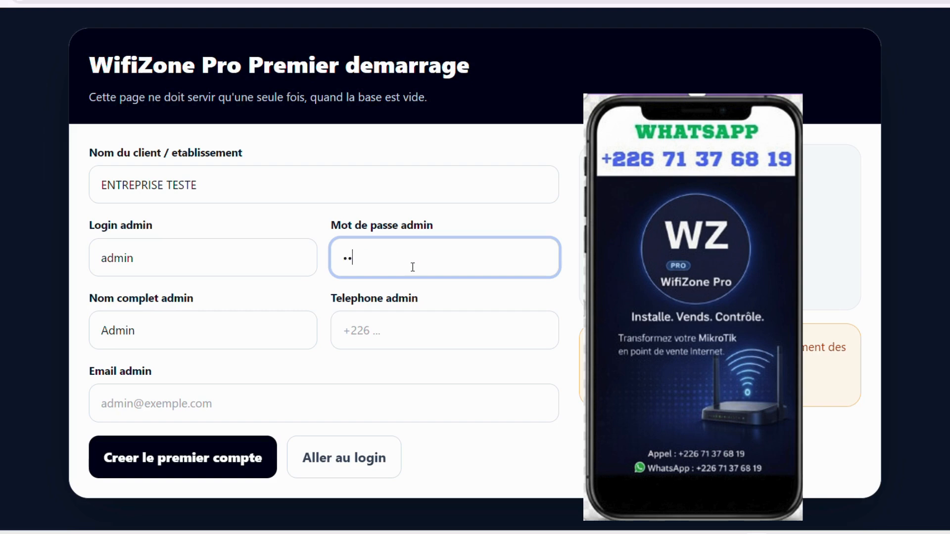
Enter the admin password, the admin phone number and the admin e-mail address on the first-start form
{"action": "type", "text": "••••••"}
{"action": "key", "text": "Tab"}
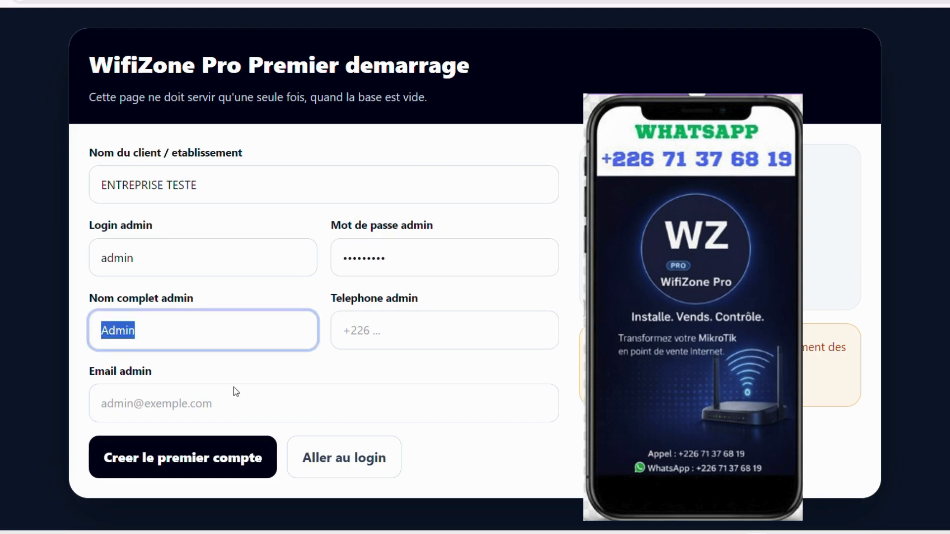
{"action": "key", "text": "Tab"}
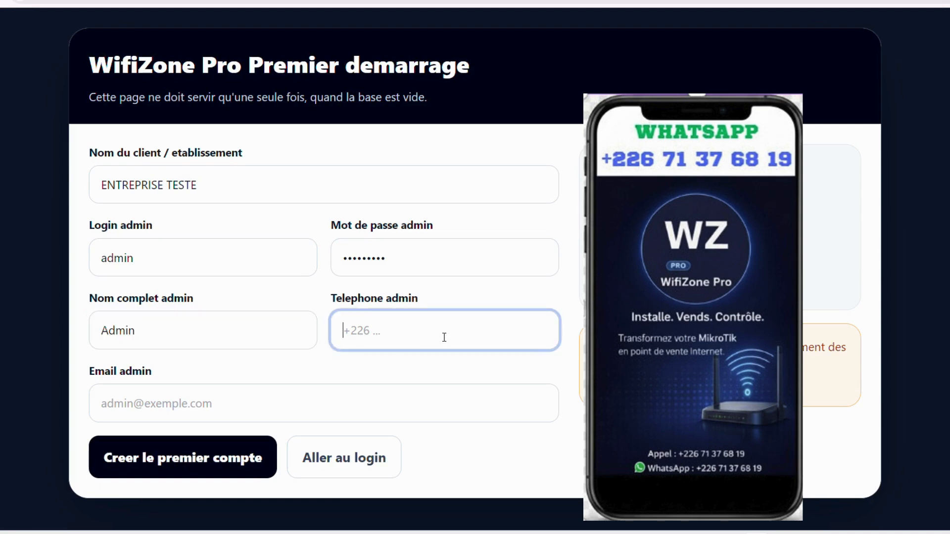
{"action": "left_click", "coordinate": [229, 404]}
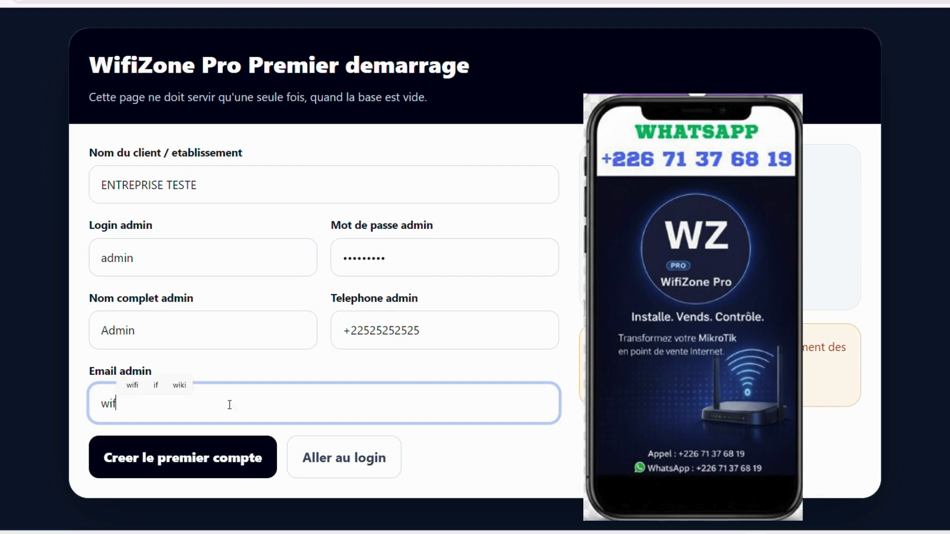
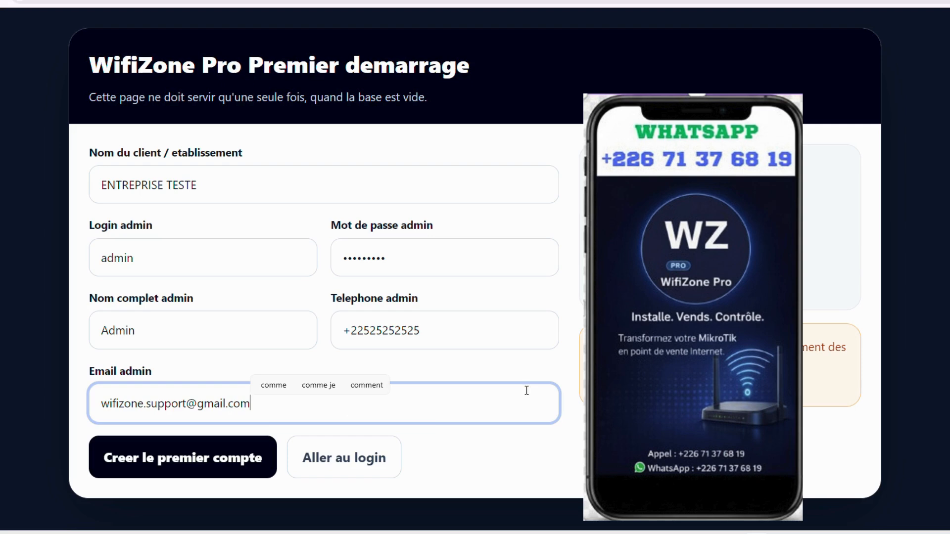
Review the filled form and notice text, then create the account with 'Creer le premier compte'
{"action": "left_click_drag", "start_coordinate": [273, 404], "coordinate": [96, 399]}
{"action": "left_click", "coordinate": [418, 386]}
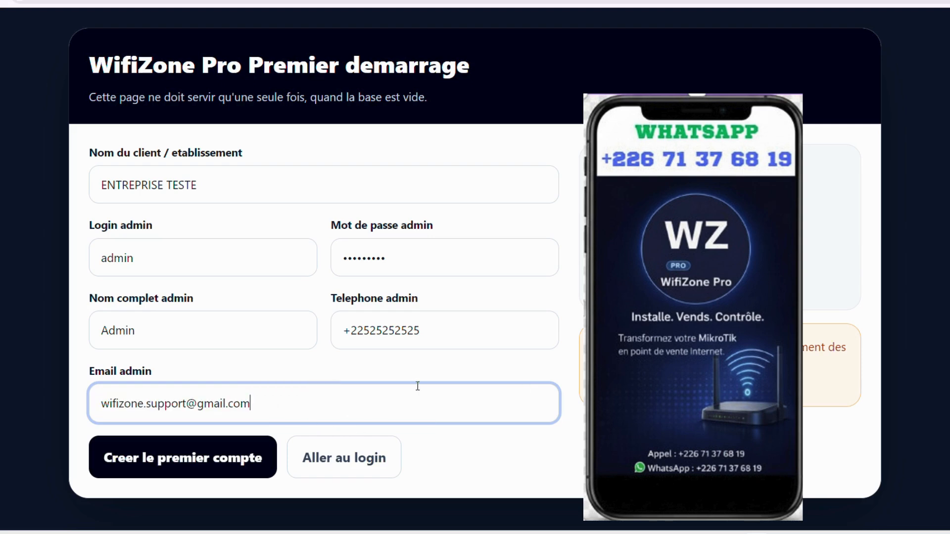
{"action": "left_click", "coordinate": [614, 436]}
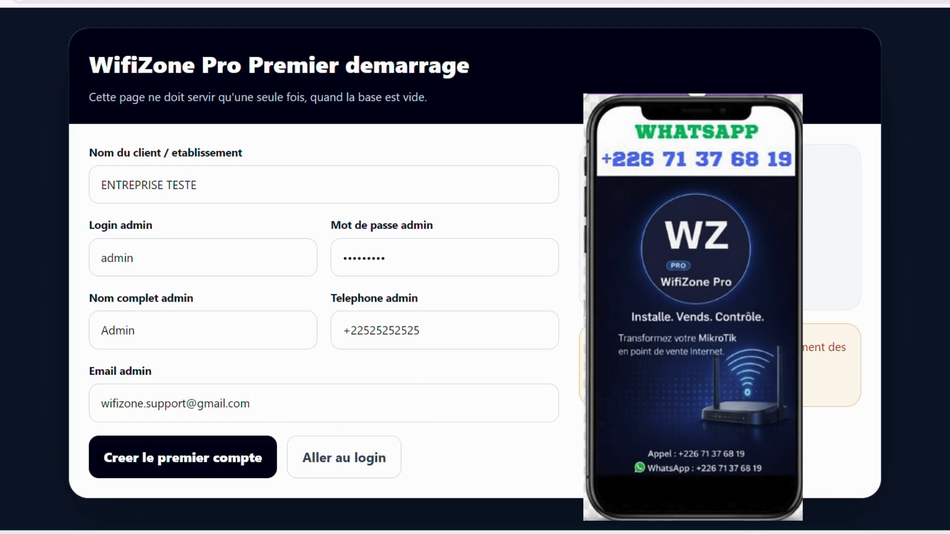
{"action": "left_click_drag", "start_coordinate": [614, 348], "coordinate": [836, 371]}
{"action": "left_click", "coordinate": [703, 381]}
{"action": "left_click_drag", "start_coordinate": [430, 97], "coordinate": [78, 106]}
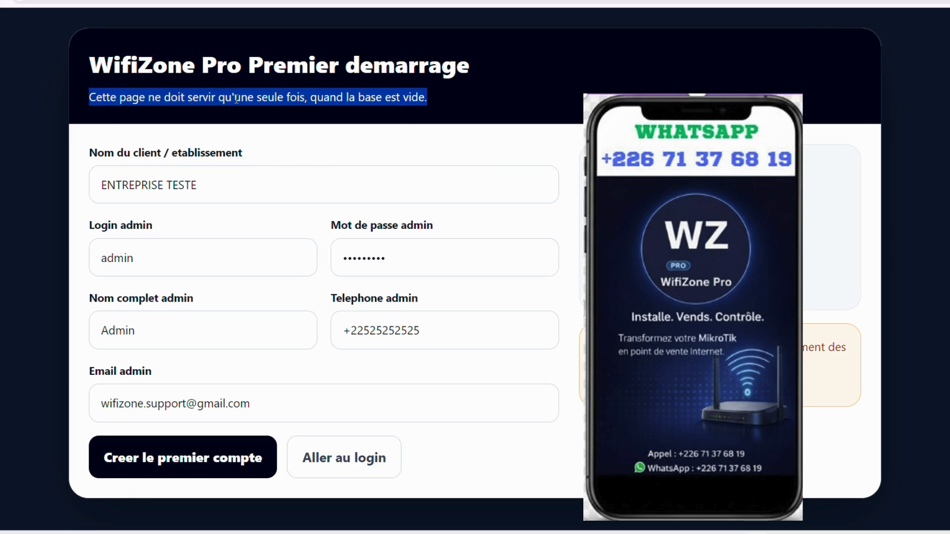
{"action": "left_click", "coordinate": [278, 126]}
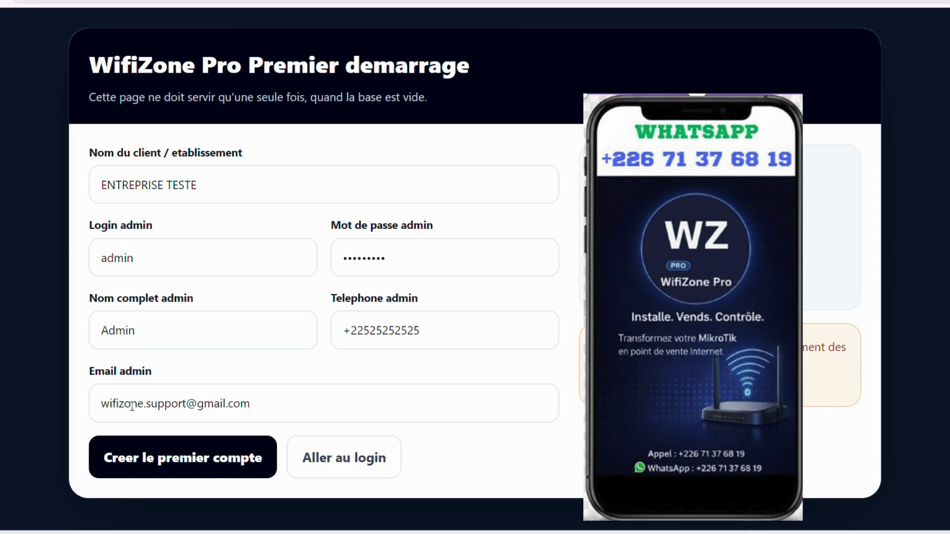
{"action": "left_click", "coordinate": [193, 456]}
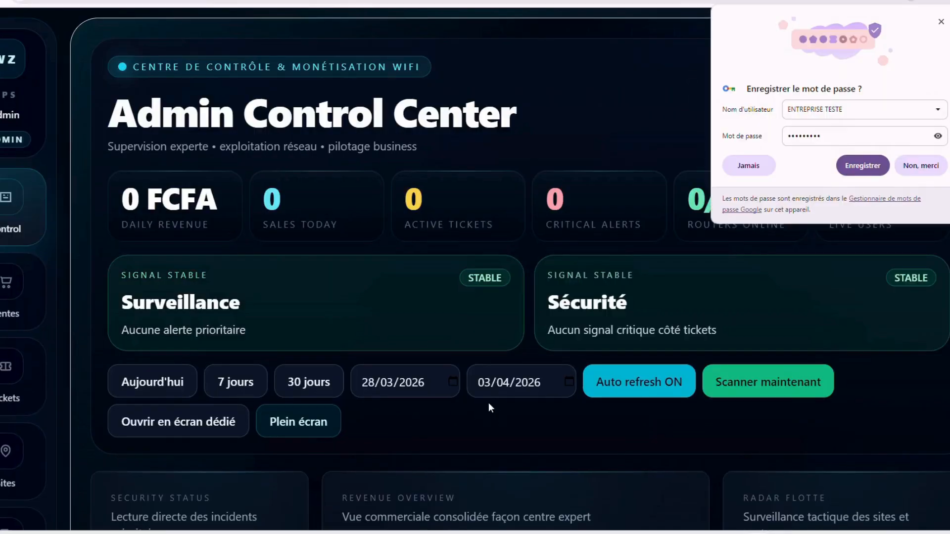
Set the dashboard page zoom to 75% and dismiss the save-password prompt
{"action": "scroll", "coordinate": [507, 294], "scroll_direction": "down", "scroll_amount": 8}
{"action": "key", "text": "ctrl+minus"}
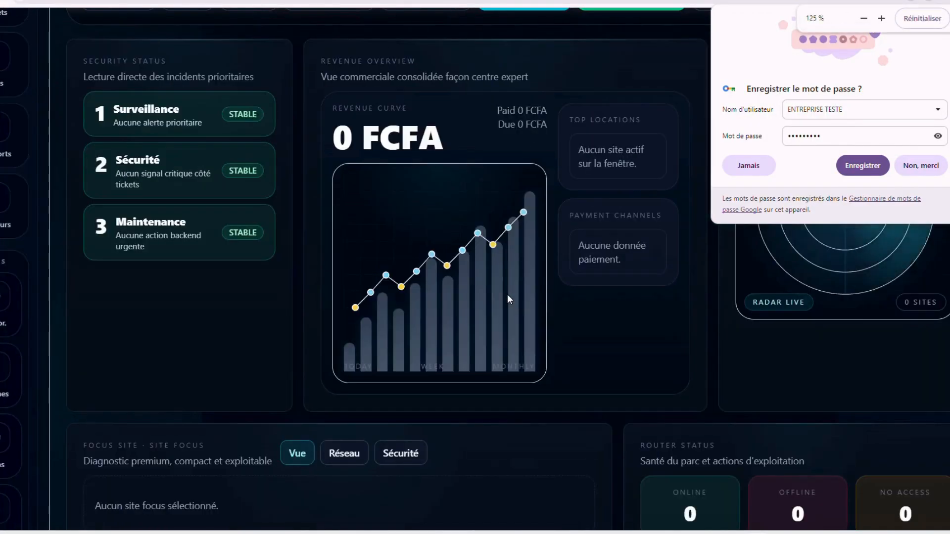
{"action": "key", "text": "ctrl+minus"}
{"action": "key", "text": "ctrl+minus"}
{"action": "key", "text": "ctrl+minus"}
{"action": "key", "text": "ctrl+minus"}
{"action": "key", "text": "ctrl+minus"}
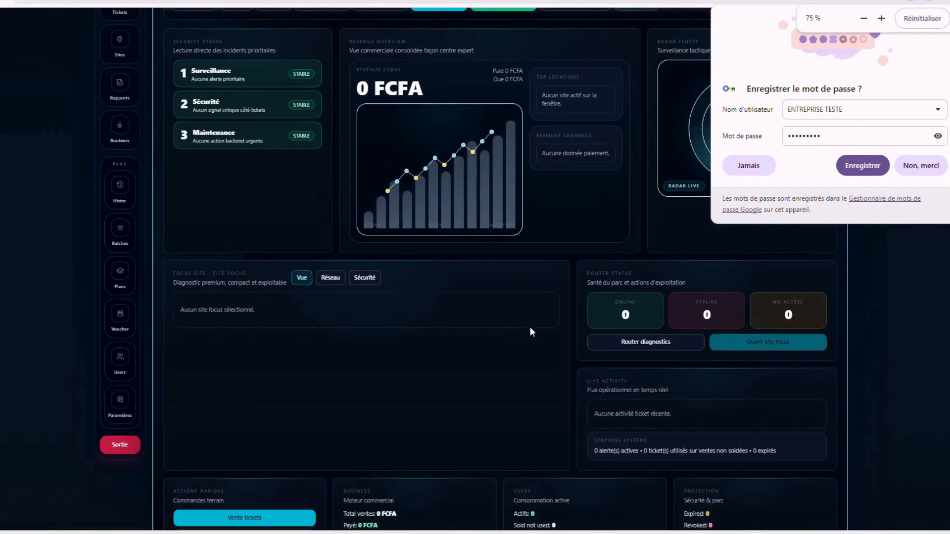
{"action": "key", "text": "ctrl+minus"}
{"action": "key", "text": "ctrl+minus"}
{"action": "key", "text": "ctrl+plus"}
{"action": "key", "text": "ctrl+plus"}
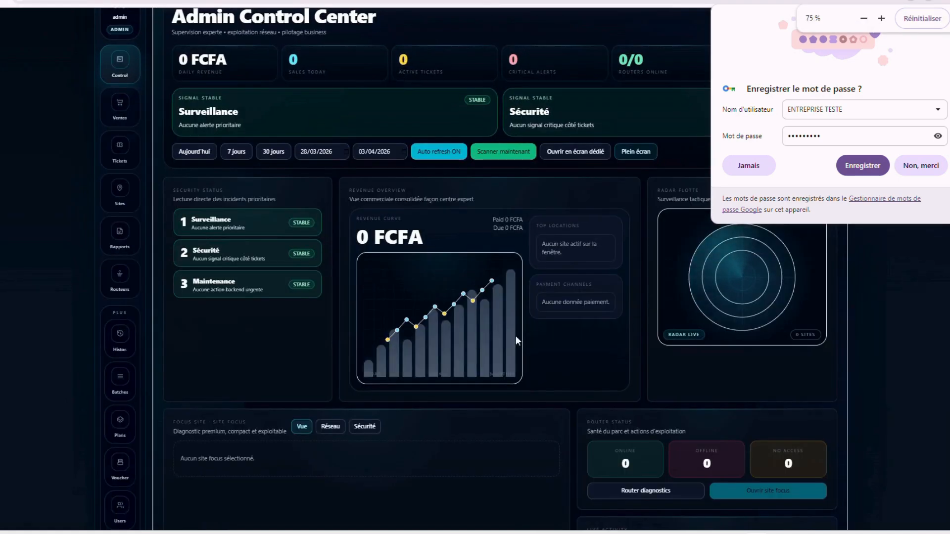
{"action": "left_click", "coordinate": [941, 22]}
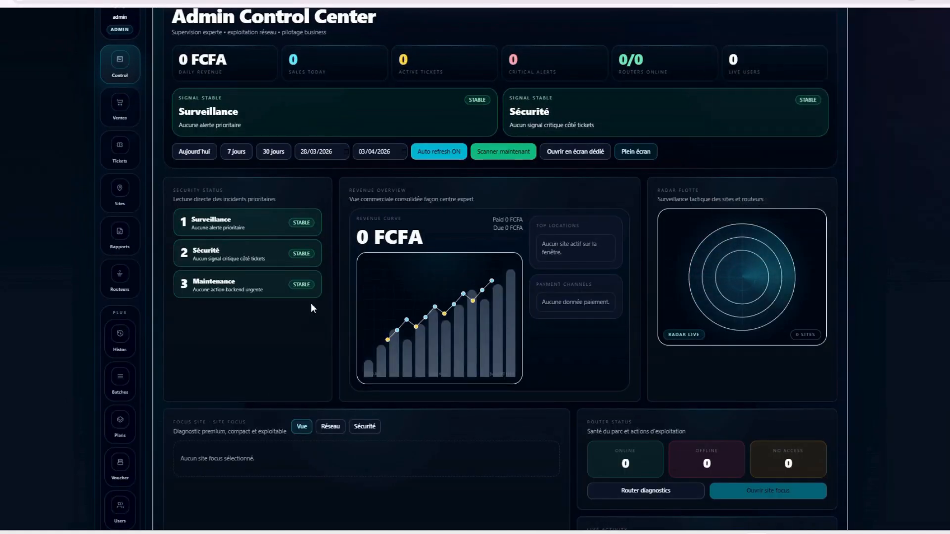
Log out from the Utilisateurs page and sign back in with the admin password
{"action": "scroll", "coordinate": [245, 441], "scroll_direction": "down", "scroll_amount": 5}
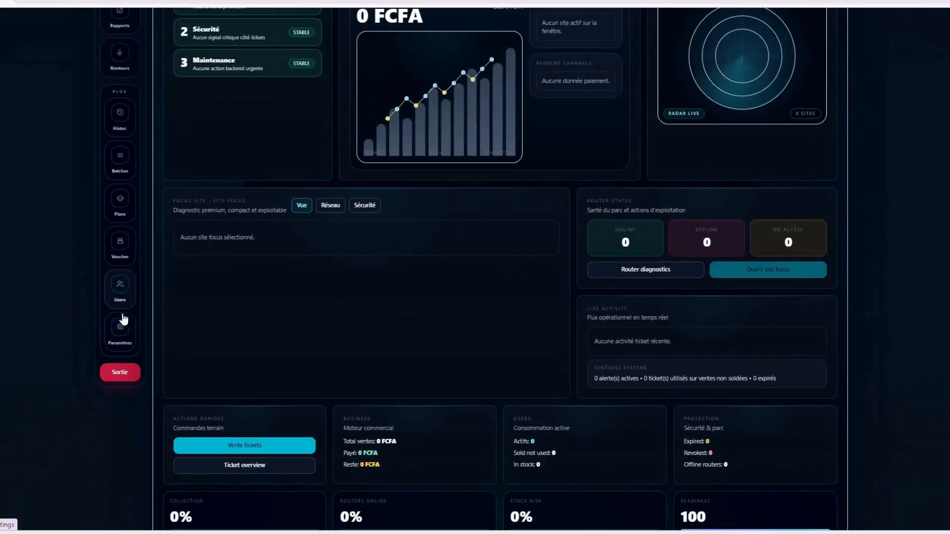
{"action": "left_click", "coordinate": [123, 295]}
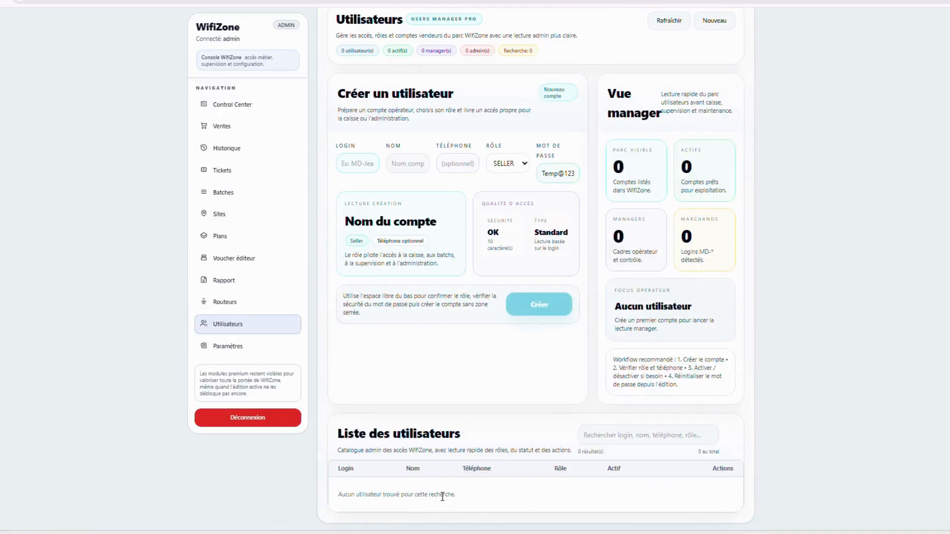
{"action": "left_click", "coordinate": [255, 419]}
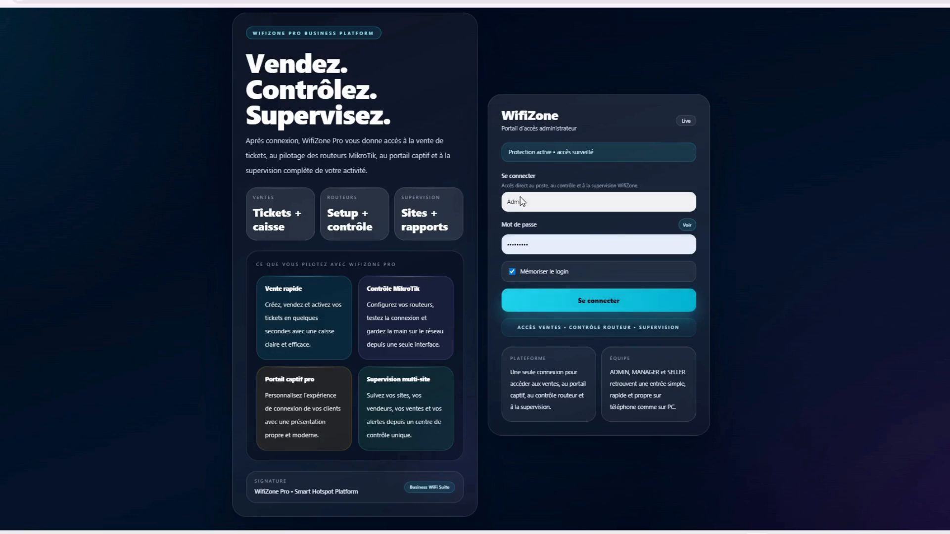
{"action": "left_click", "coordinate": [626, 243]}
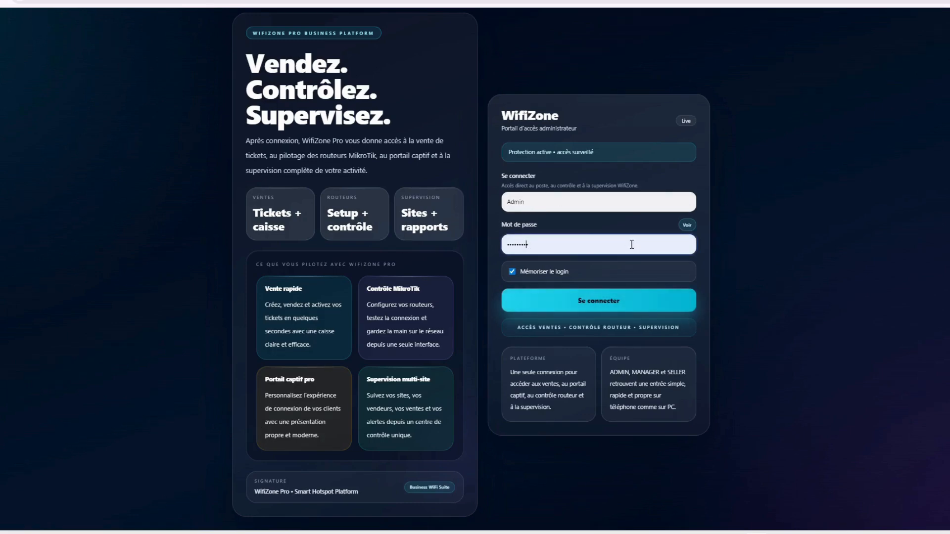
{"action": "left_click", "coordinate": [605, 301]}
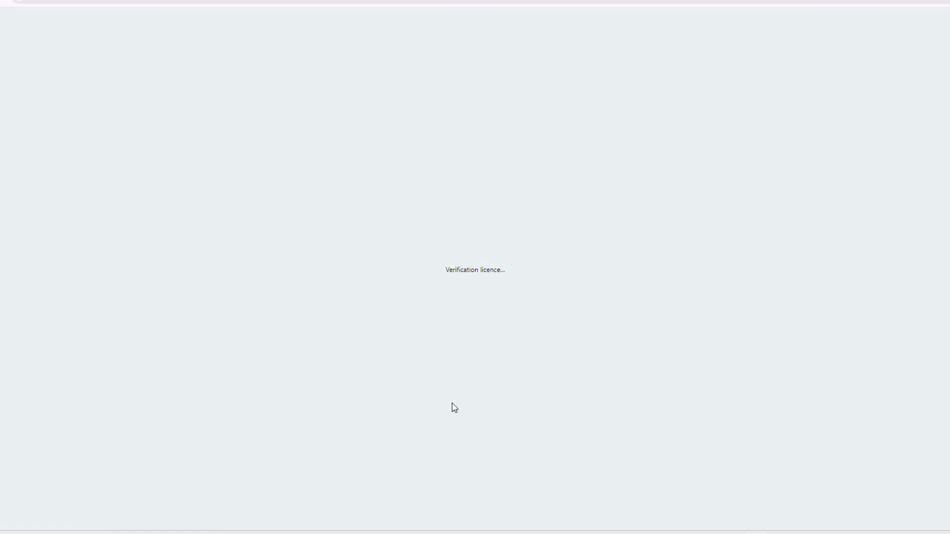
{"action": "scroll", "coordinate": [297, 414], "scroll_direction": "down", "scroll_amount": 3}
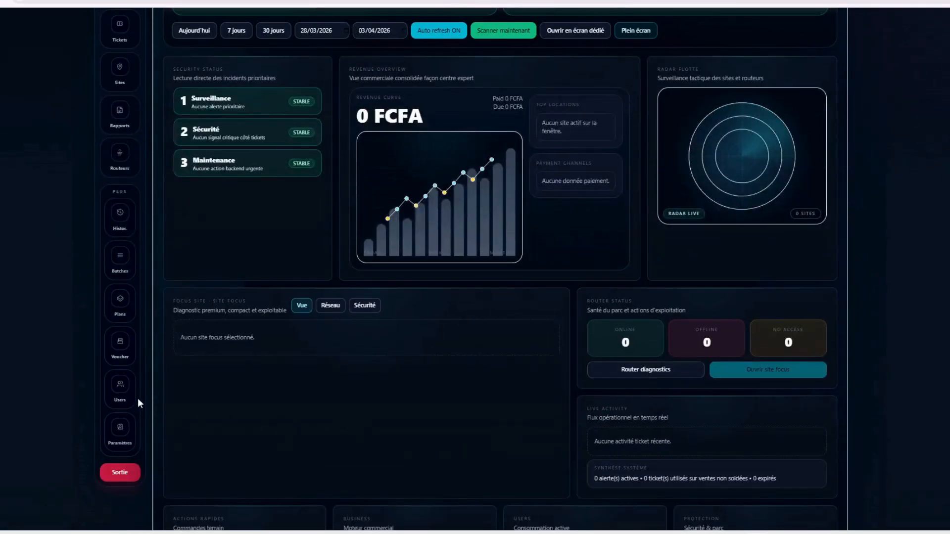
Open the user management page and zoom the page to about 110%
{"action": "left_click", "coordinate": [120, 391]}
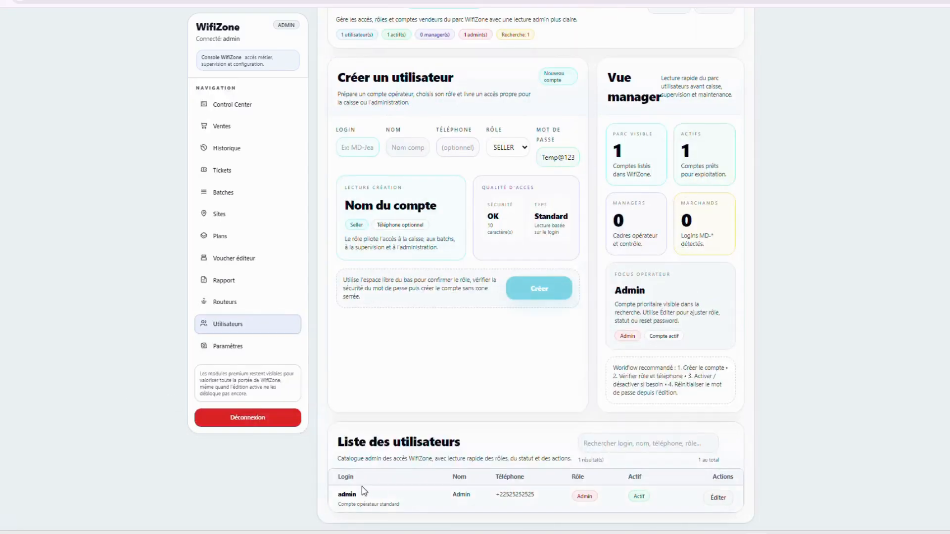
{"action": "left_click_drag", "start_coordinate": [328, 495], "coordinate": [366, 496]}
{"action": "left_click_drag", "start_coordinate": [454, 500], "coordinate": [748, 509]}
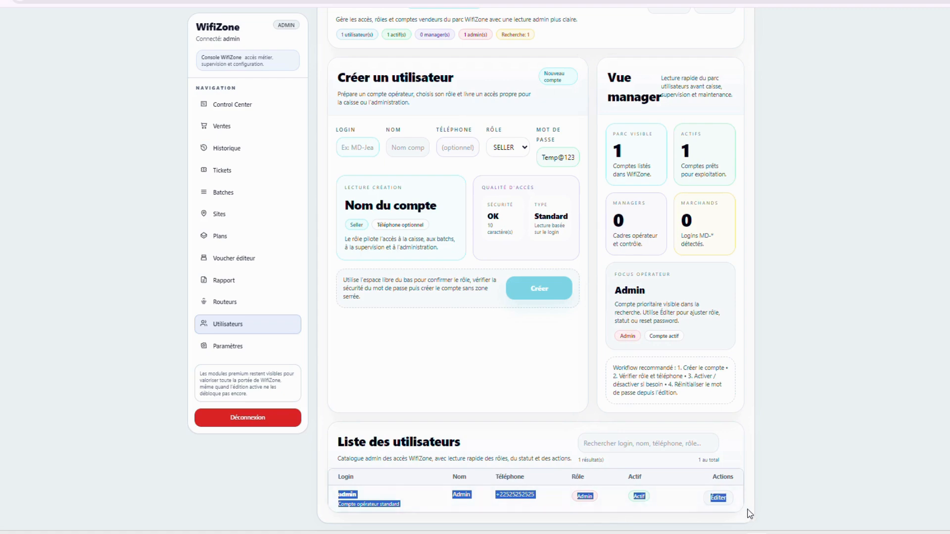
{"action": "left_click", "coordinate": [676, 502]}
{"action": "key", "text": "ctrl+plus"}
{"action": "key", "text": "ctrl+plus"}
{"action": "key", "text": "ctrl+plus"}
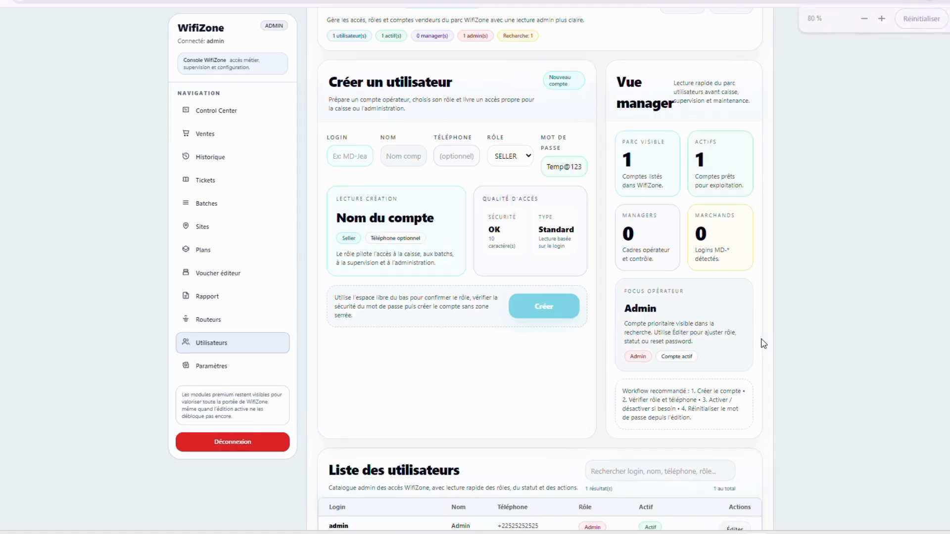
{"action": "key", "text": "ctrl+plus"}
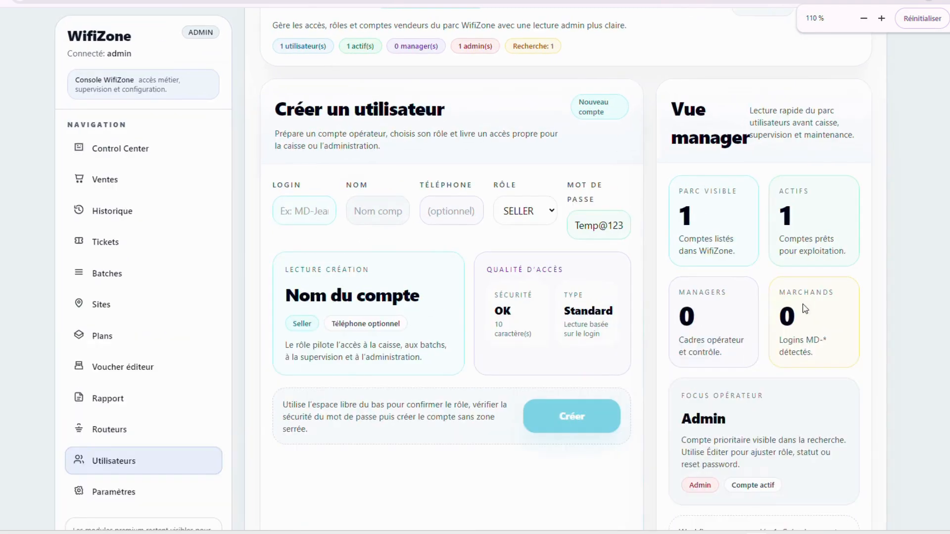
Enter md-vendeurA as the new user's login
{"action": "left_click", "coordinate": [290, 221]}
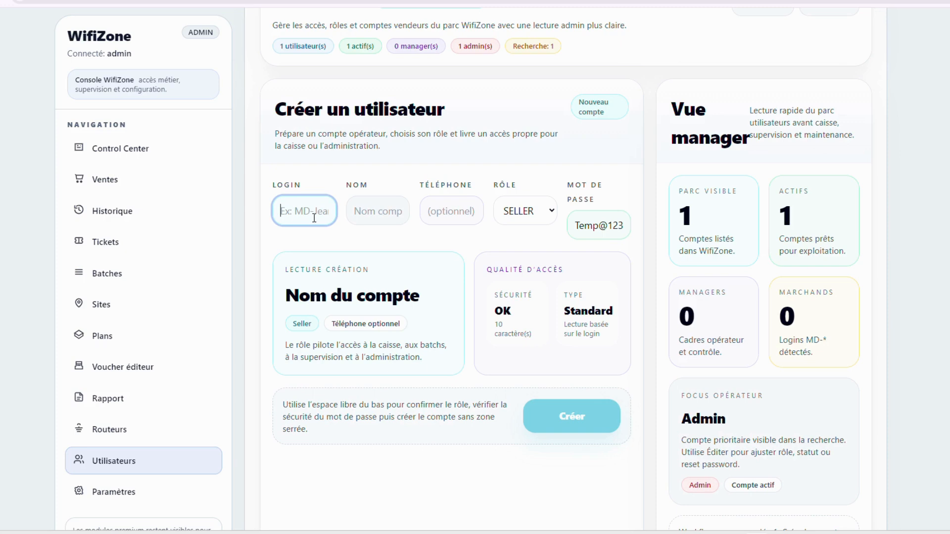
{"action": "type", "text": "md-"}
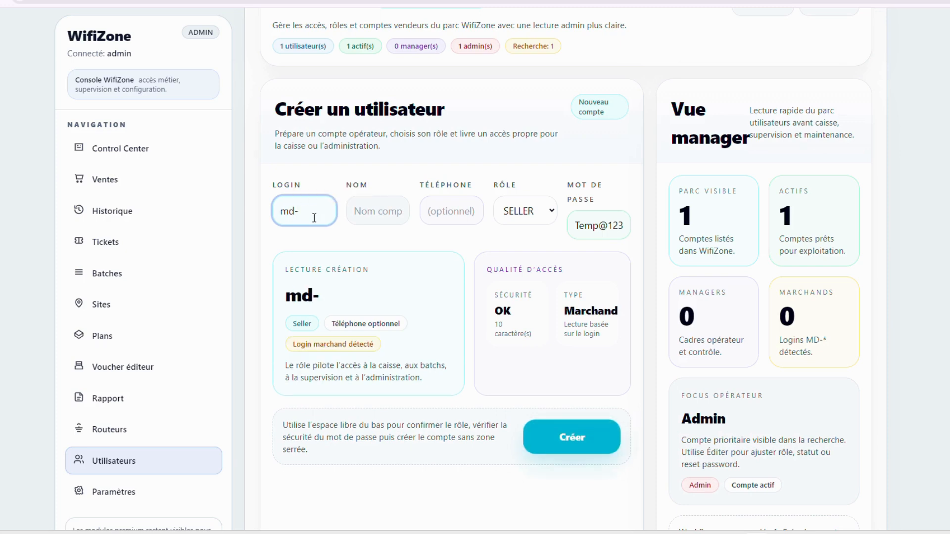
{"action": "type", "text": "ven"}
{"action": "key", "text": "BackSpace"}
{"action": "type", "text": "ndeurA"}
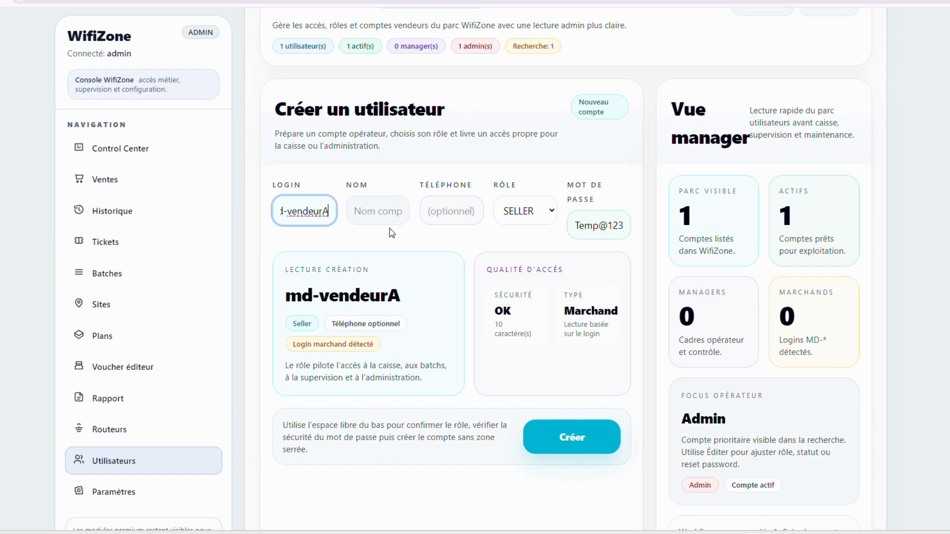
{"action": "left_click_drag", "start_coordinate": [331, 213], "coordinate": [297, 211]}
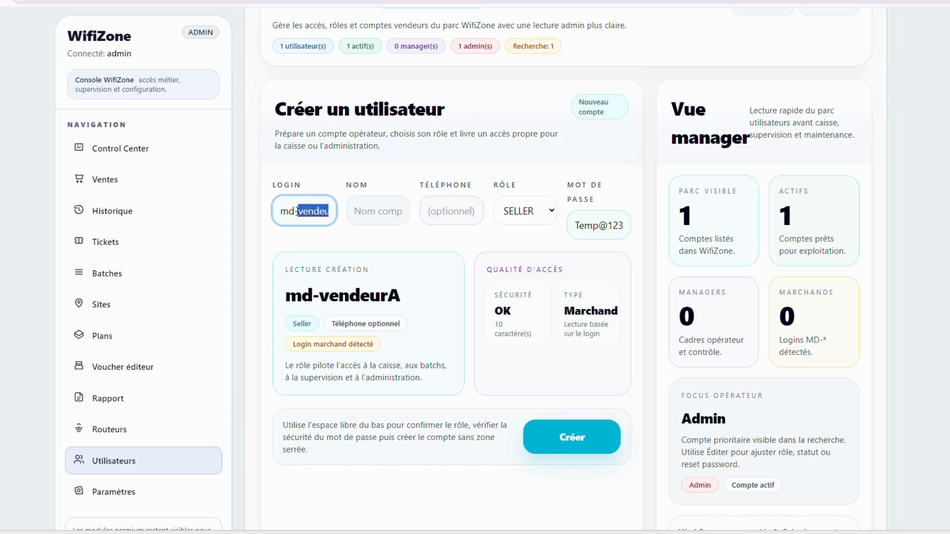
Set name vendeurA, a placeholder phone XXXXX and role SELLER, then create the user
{"action": "left_click", "coordinate": [405, 221]}
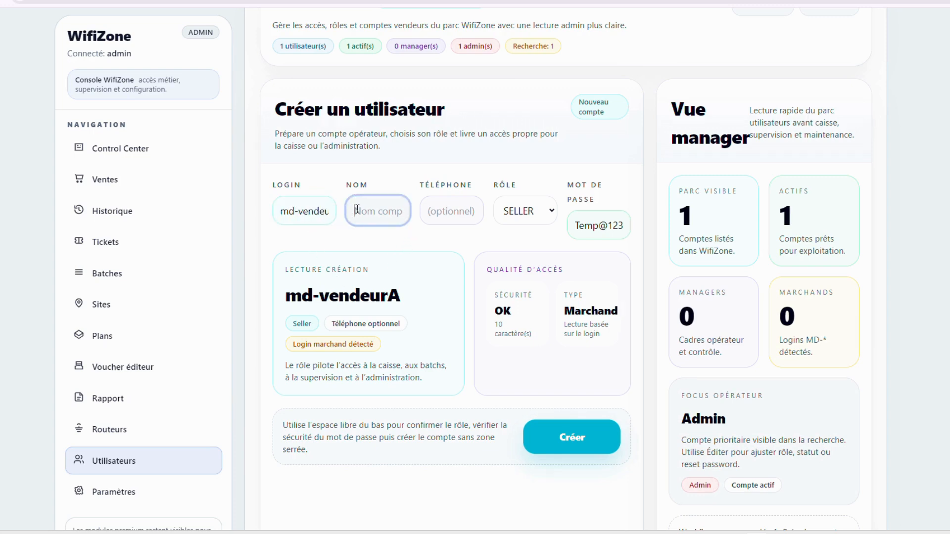
{"action": "type", "text": "vendeurA"}
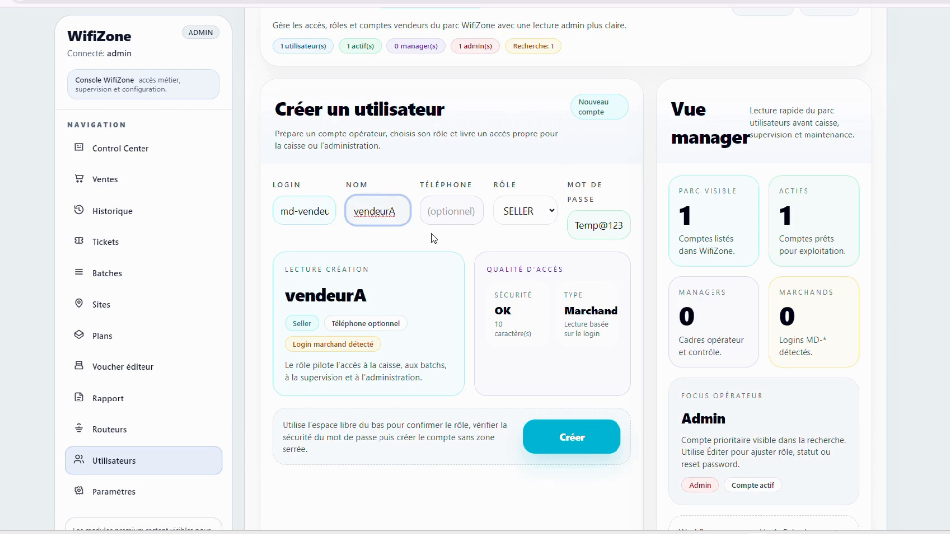
{"action": "left_click", "coordinate": [474, 204]}
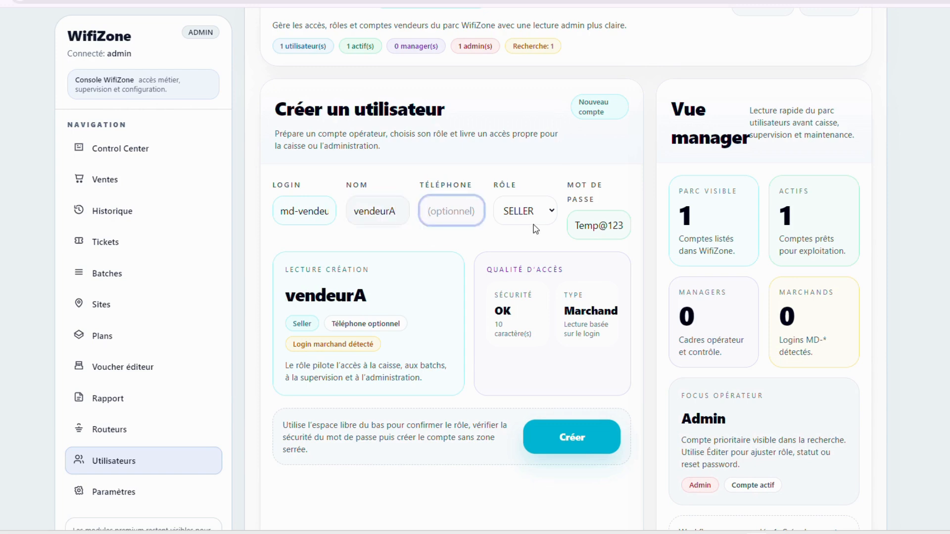
{"action": "type", "text": "XXXXX"}
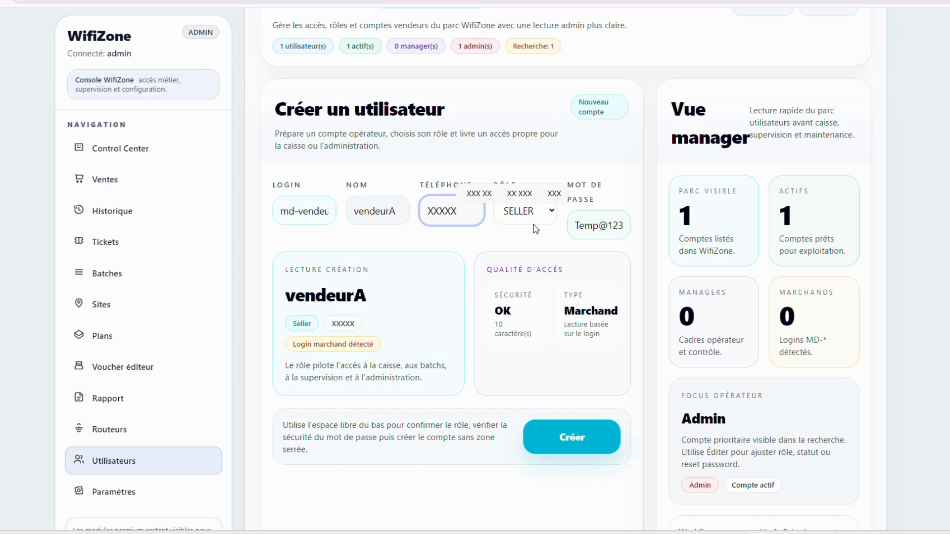
{"action": "key", "text": "Tab"}
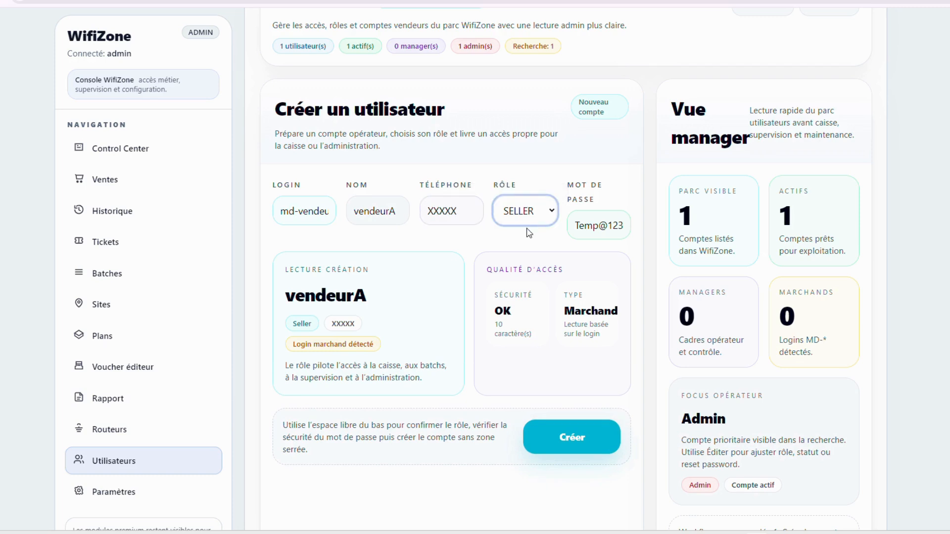
{"action": "key", "text": "shift+Tab"}
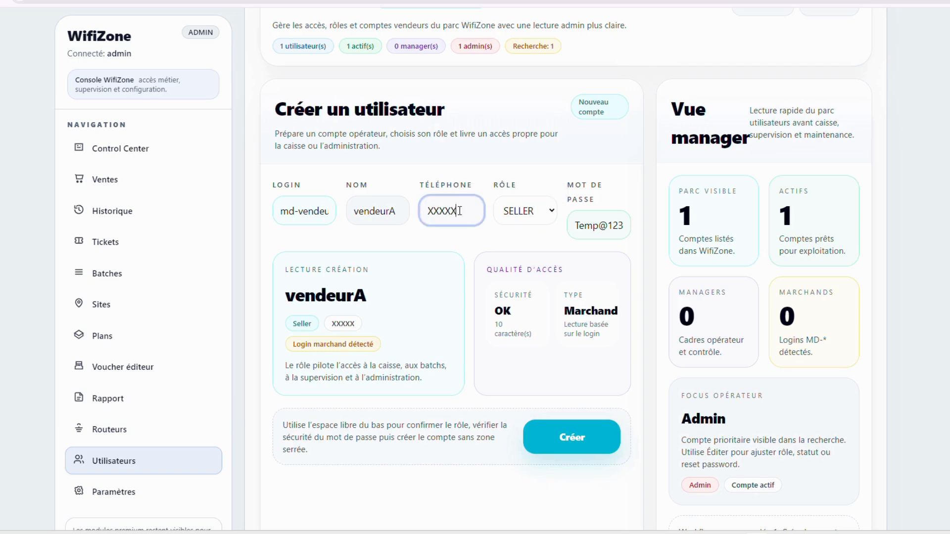
{"action": "left_click", "coordinate": [549, 214]}
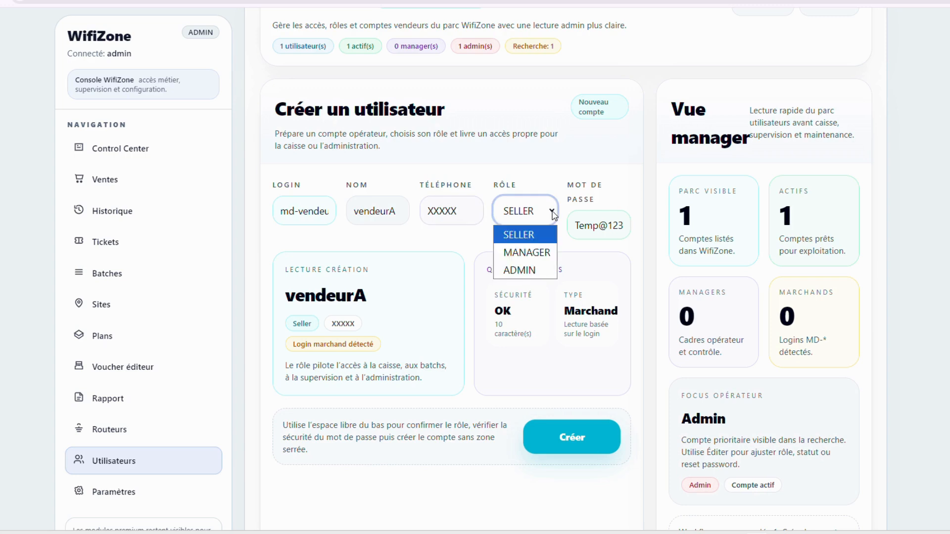
{"action": "left_click", "coordinate": [519, 234]}
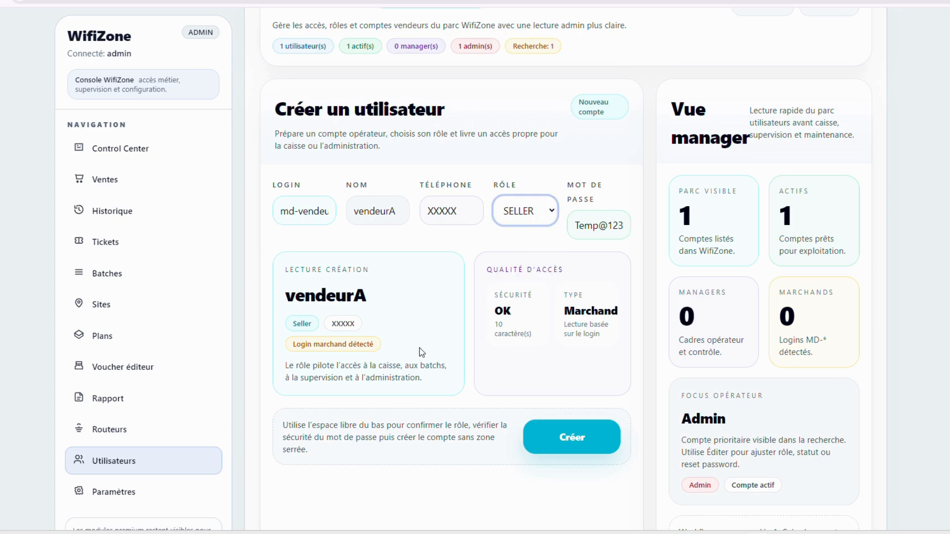
{"action": "left_click", "coordinate": [569, 437]}
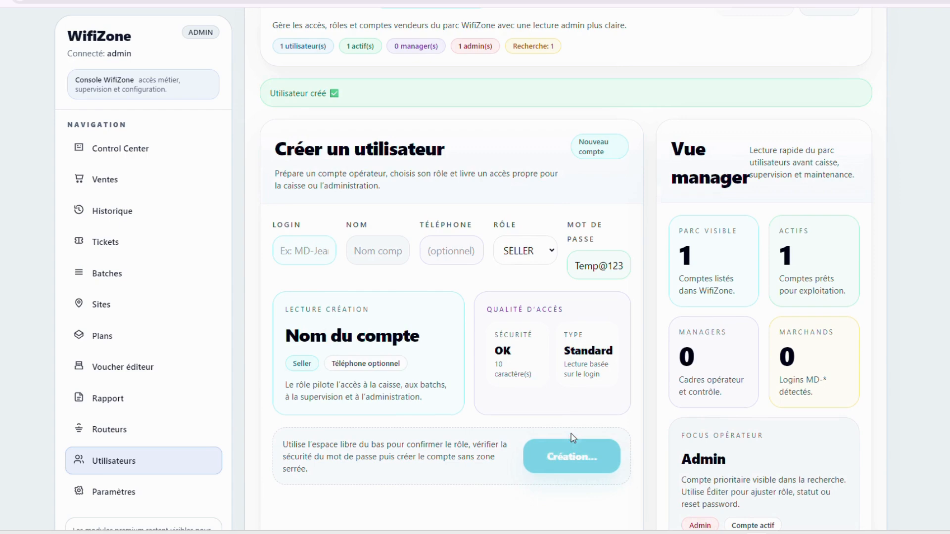
Create seller user md-vendeurB with name vendeurB and the seller's phone number
{"action": "left_click", "coordinate": [306, 252]}
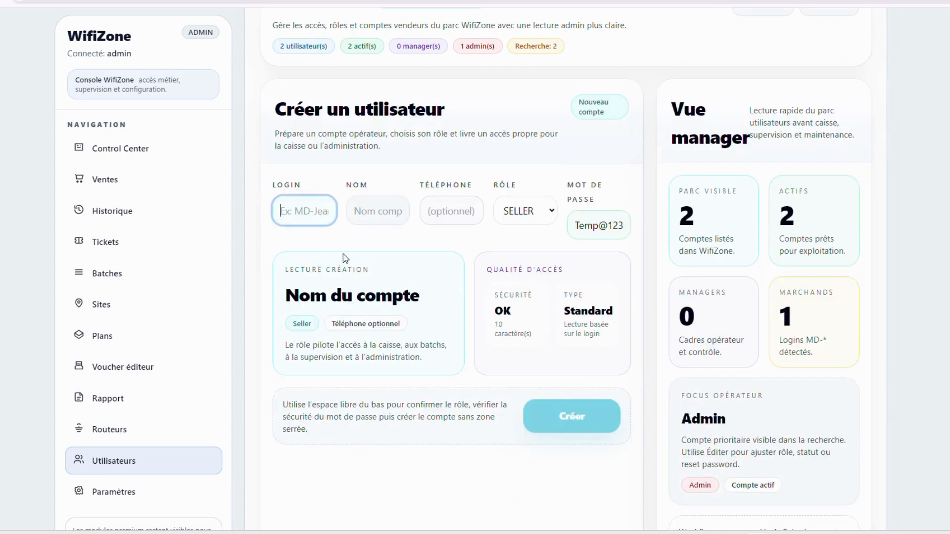
{"action": "type", "text": "MD"}
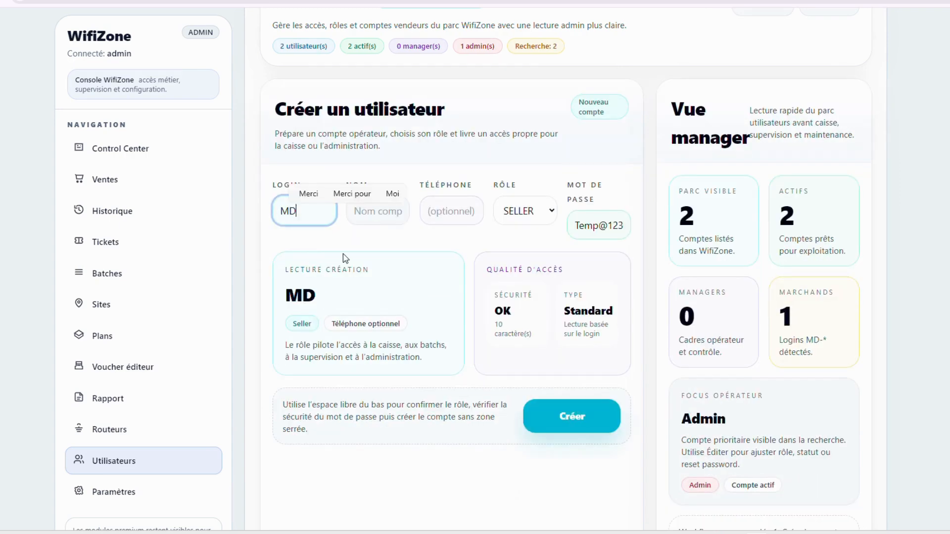
{"action": "key", "text": "BackSpace"}
{"action": "key", "text": "BackSpace"}
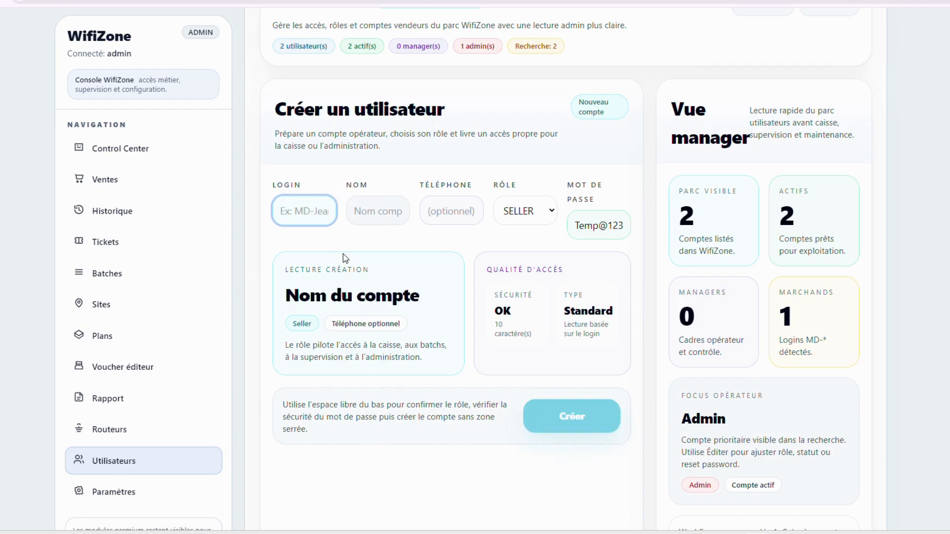
{"action": "type", "text": "md-"}
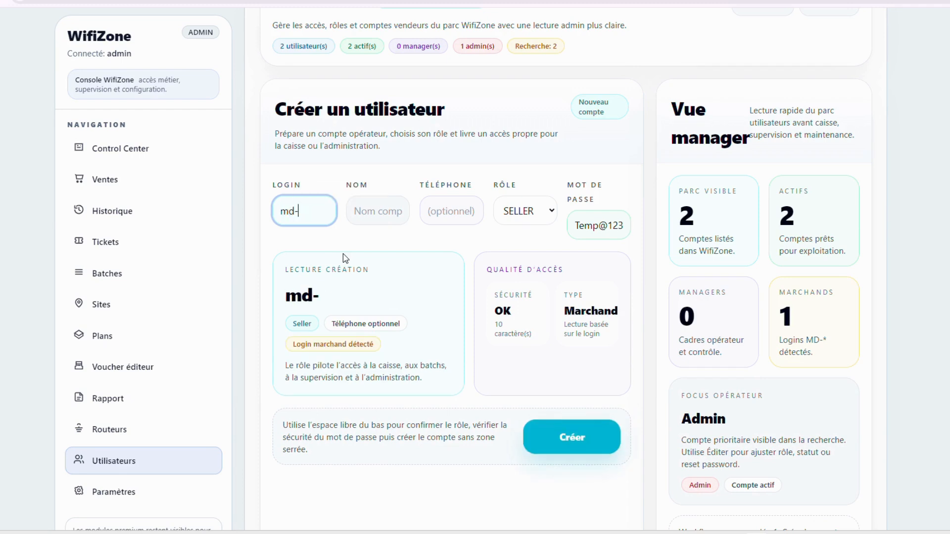
{"action": "type", "text": "vendeur"}
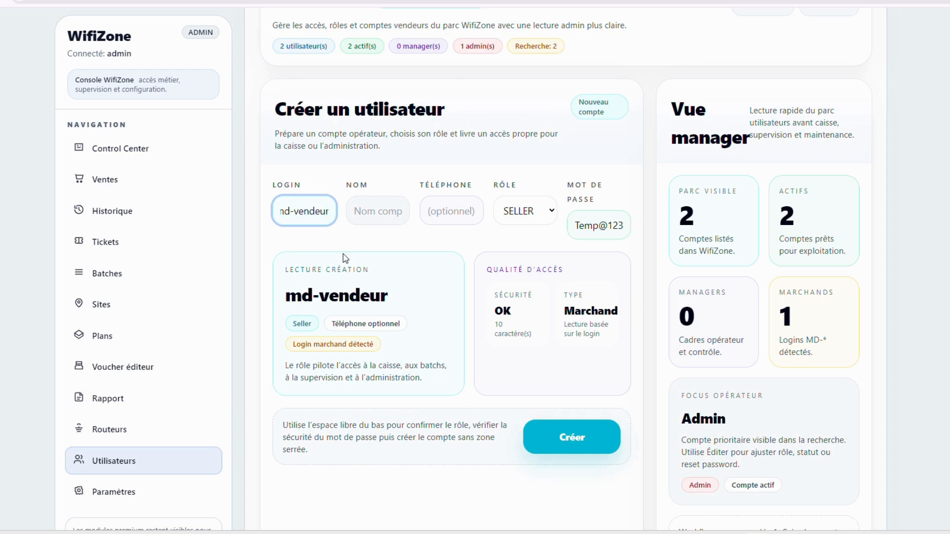
{"action": "type", "text": "B"}
{"action": "key", "text": "Tab"}
{"action": "type", "text": "vendeurA"}
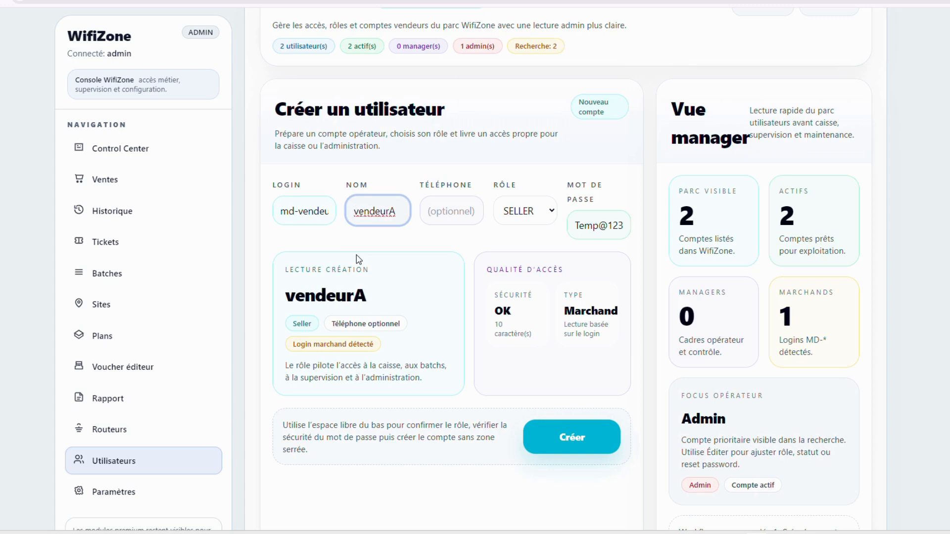
{"action": "key", "text": "BackSpace"}
{"action": "type", "text": "B"}
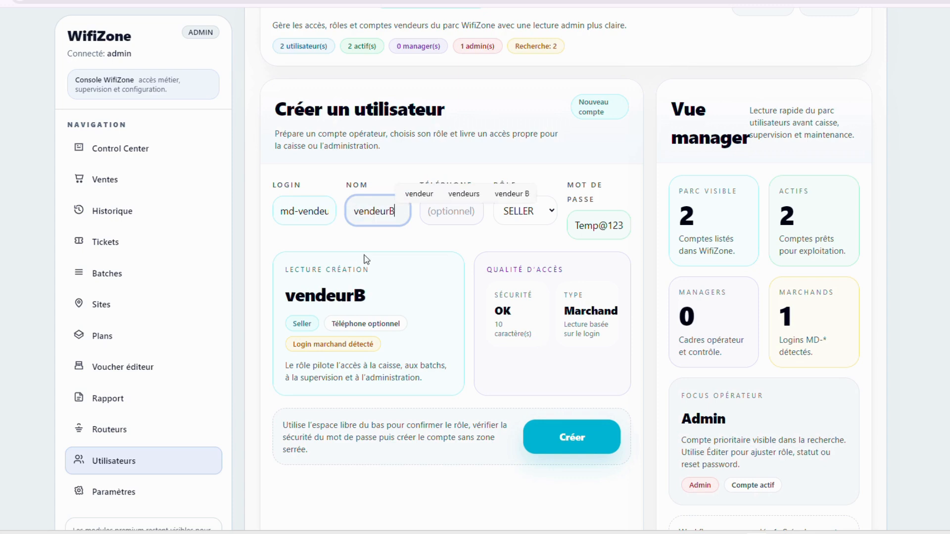
{"action": "left_click", "coordinate": [464, 216]}
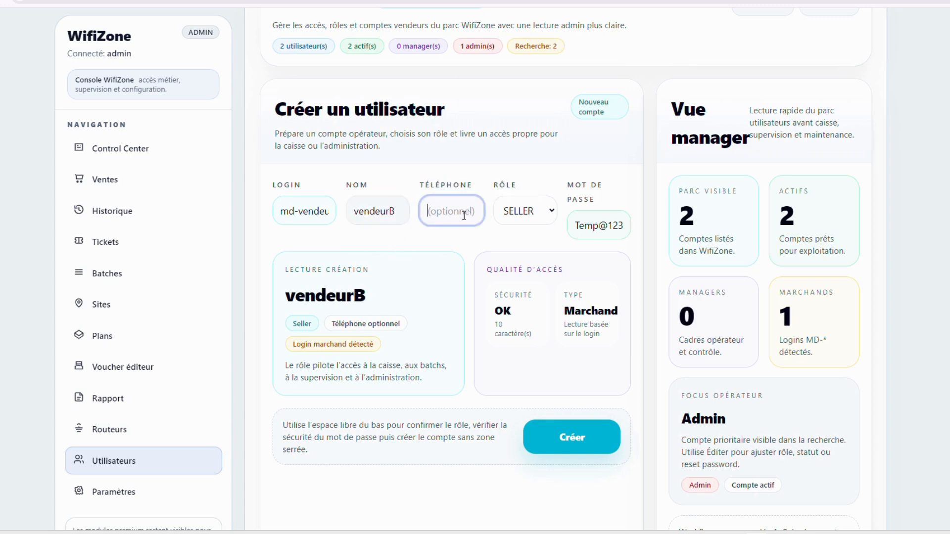
{"action": "type", "text": "23252252"}
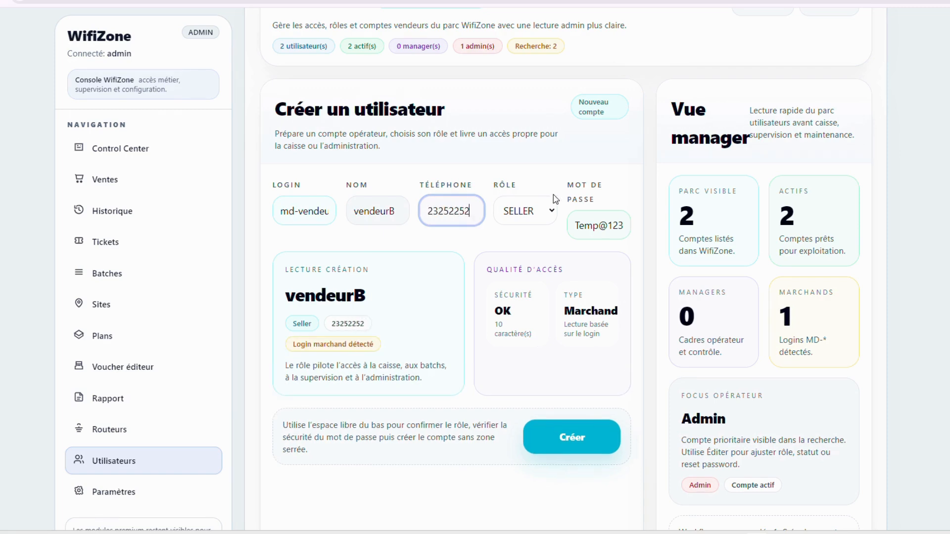
{"action": "left_click", "coordinate": [555, 457]}
Check vendeurA and vendeurB in the user list, then go to the Sites page
{"action": "scroll", "coordinate": [520, 289], "scroll_direction": "down", "scroll_amount": 5}
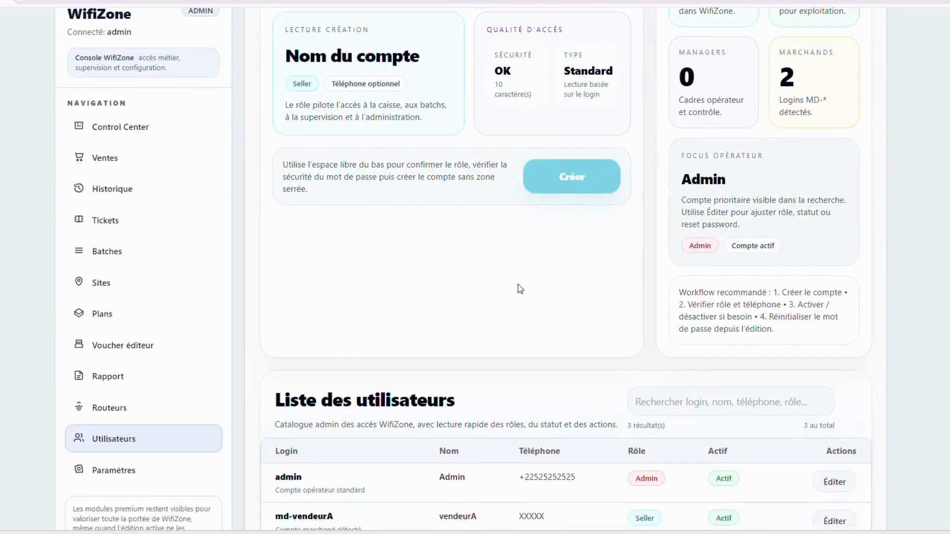
{"action": "scroll", "coordinate": [520, 289], "scroll_direction": "down", "scroll_amount": 2}
{"action": "left_click_drag", "start_coordinate": [289, 440], "coordinate": [343, 445]}
{"action": "key", "text": "ctrl+c"}
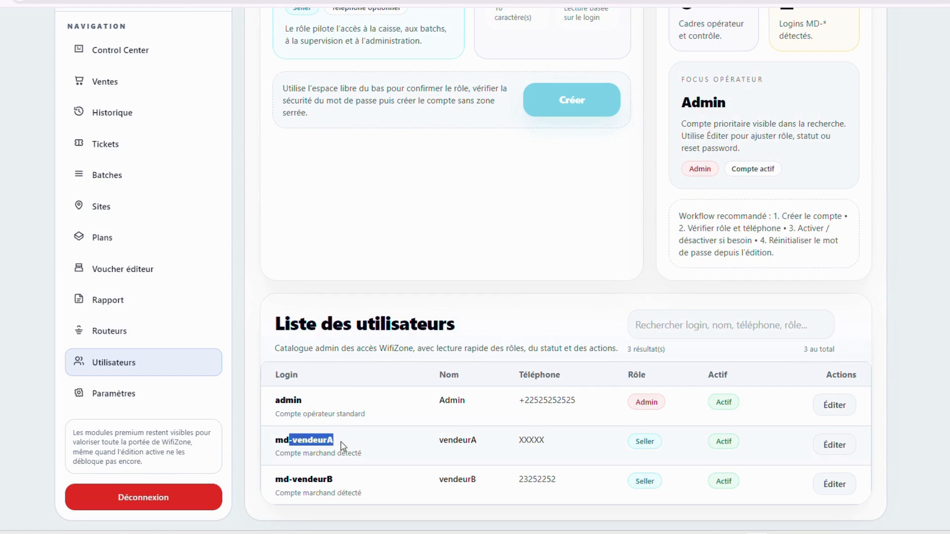
{"action": "left_click_drag", "start_coordinate": [284, 479], "coordinate": [335, 480]}
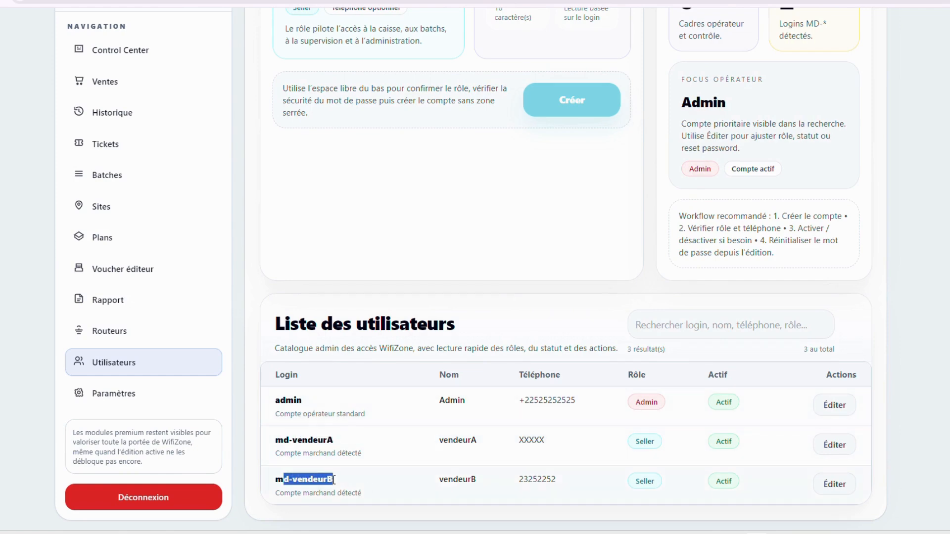
{"action": "scroll", "coordinate": [458, 163], "scroll_direction": "up", "scroll_amount": 5}
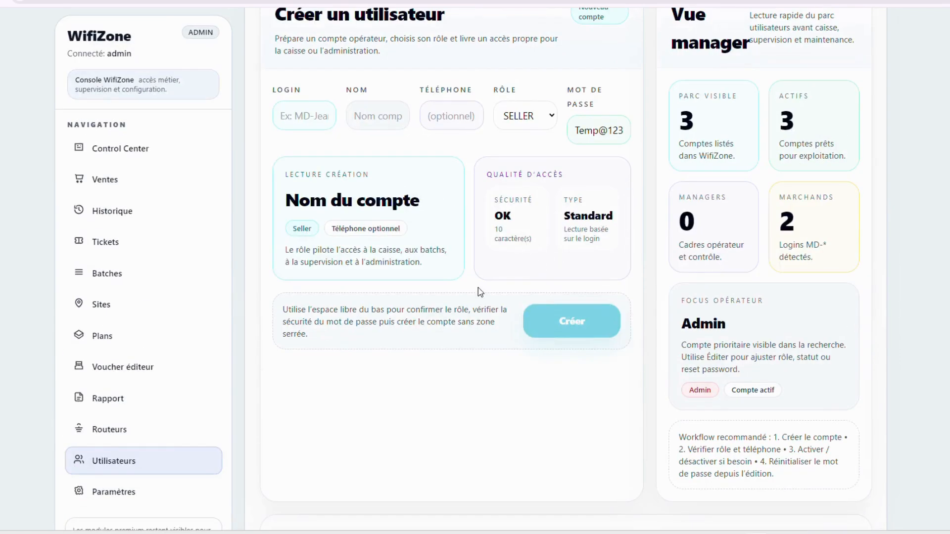
{"action": "scroll", "coordinate": [480, 290], "scroll_direction": "up", "scroll_amount": 3}
{"action": "scroll", "coordinate": [593, 297], "scroll_direction": "down", "scroll_amount": 7}
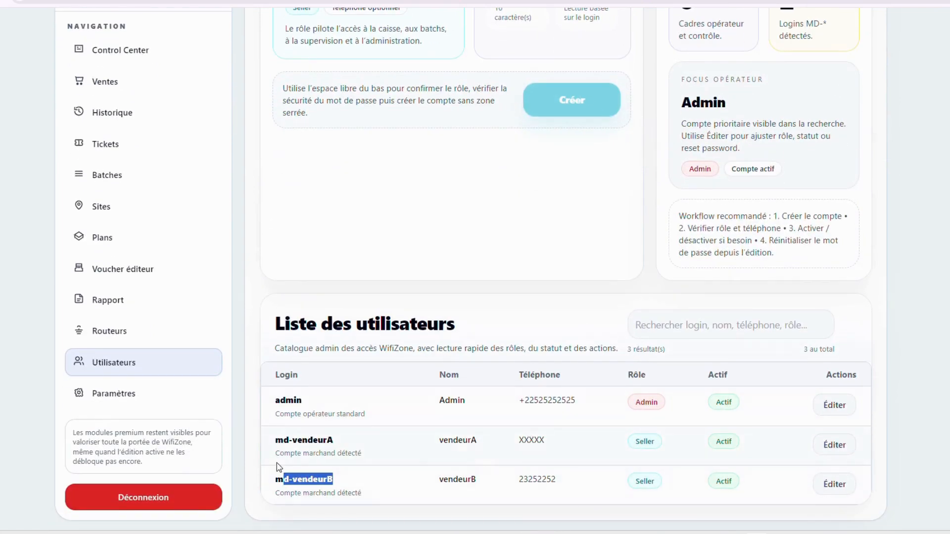
{"action": "left_click", "coordinate": [295, 447]}
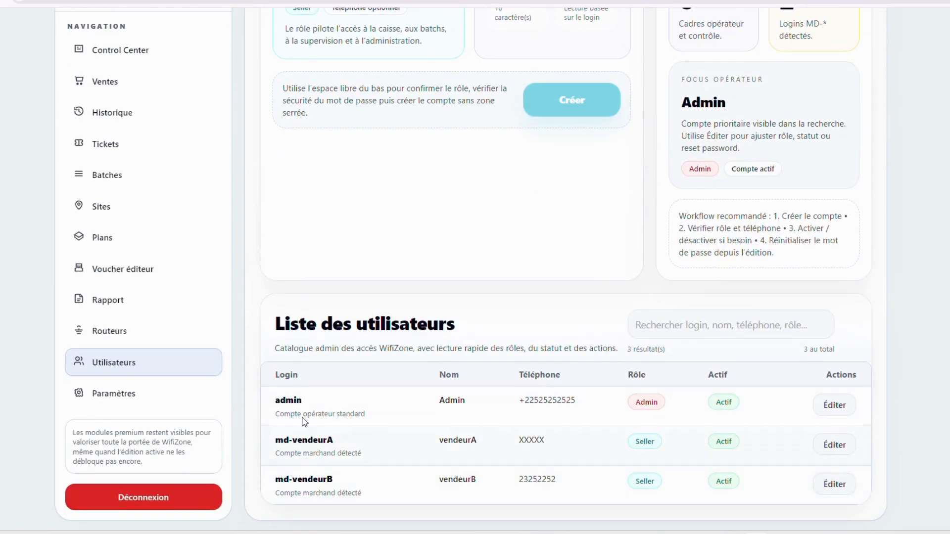
{"action": "scroll", "coordinate": [305, 422], "scroll_direction": "up", "scroll_amount": 4}
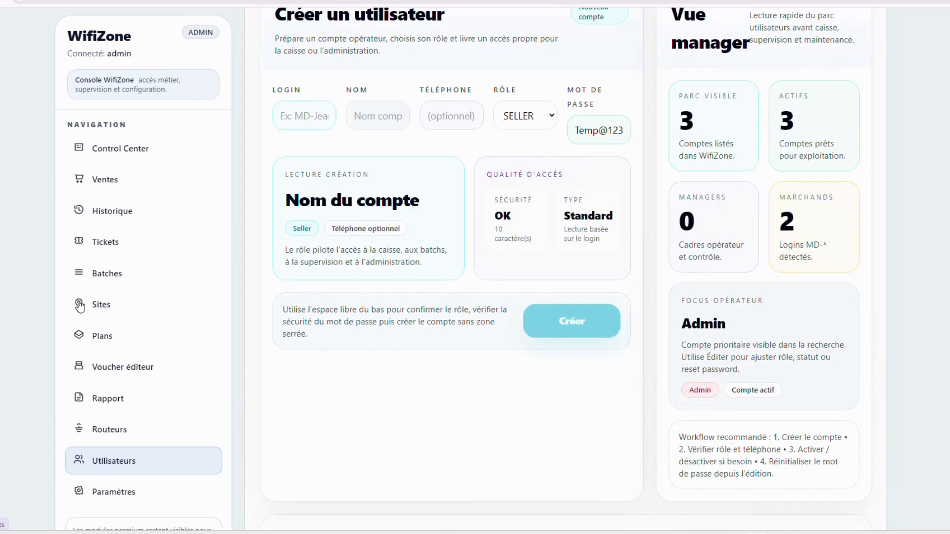
{"action": "left_click", "coordinate": [99, 306]}
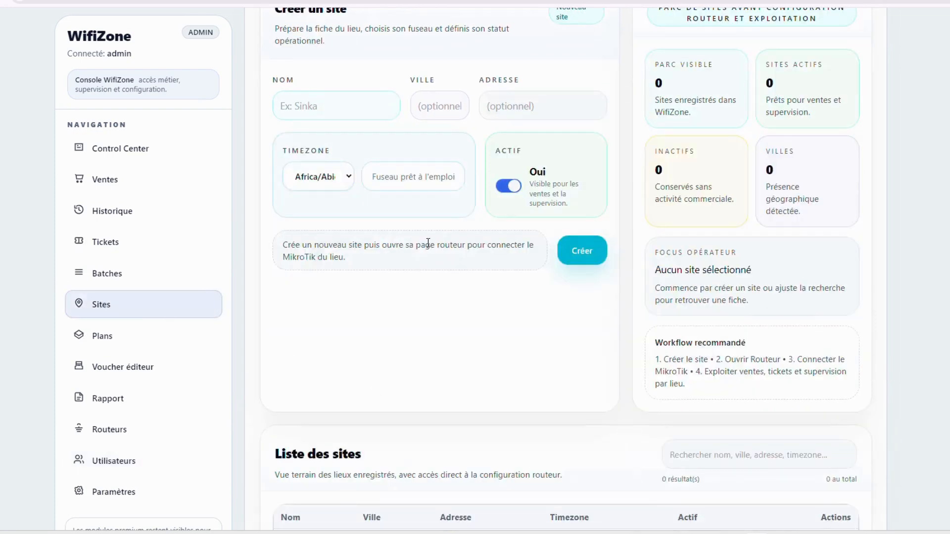
Enter StationA as the new site's name
{"action": "scroll", "coordinate": [428, 242], "scroll_direction": "up", "scroll_amount": 3}
{"action": "left_click", "coordinate": [314, 258]}
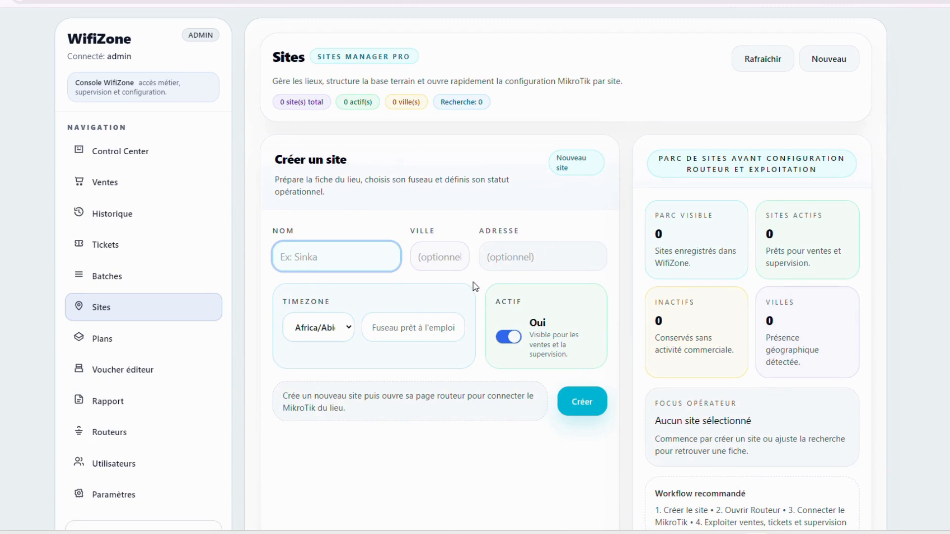
{"action": "type", "text": "S"}
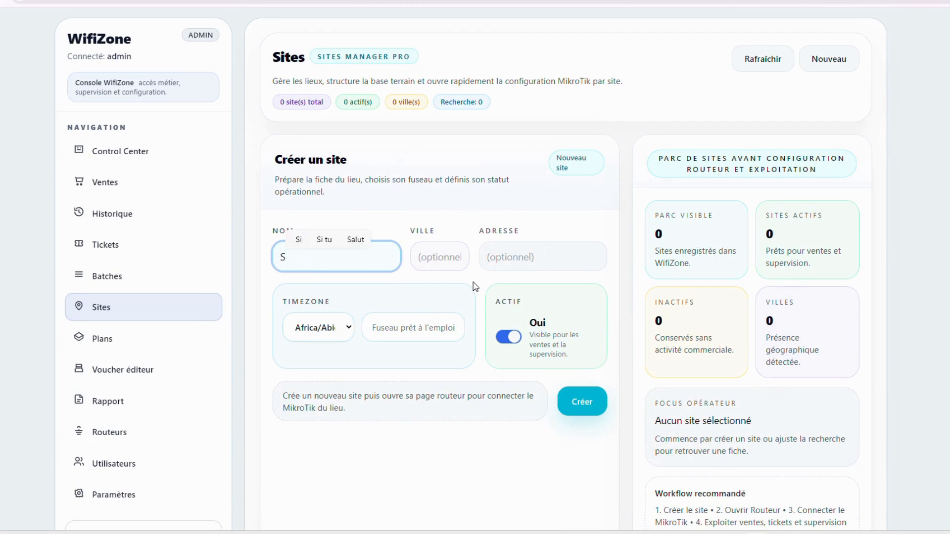
{"action": "key", "text": "BackSpace"}
{"action": "type", "text": "Sta"}
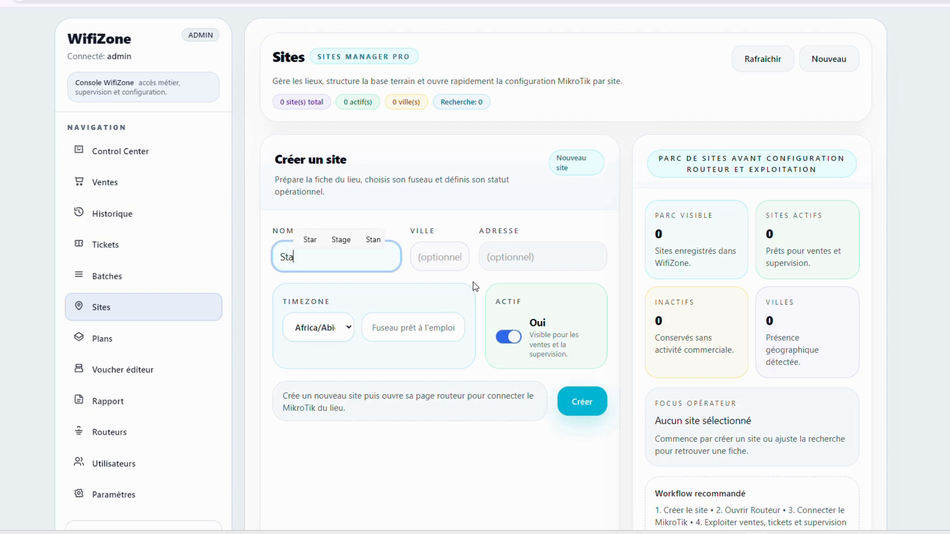
{"action": "type", "text": "ti"}
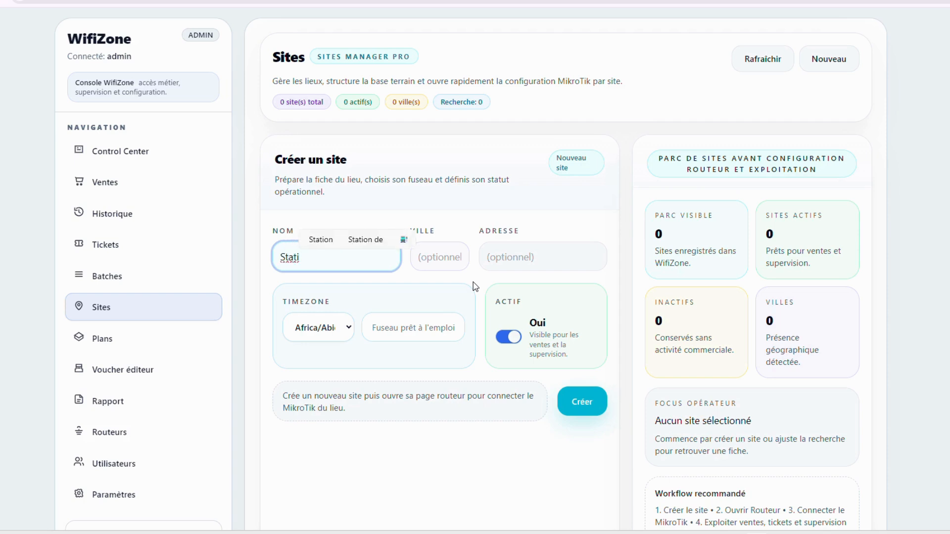
{"action": "type", "text": "on"}
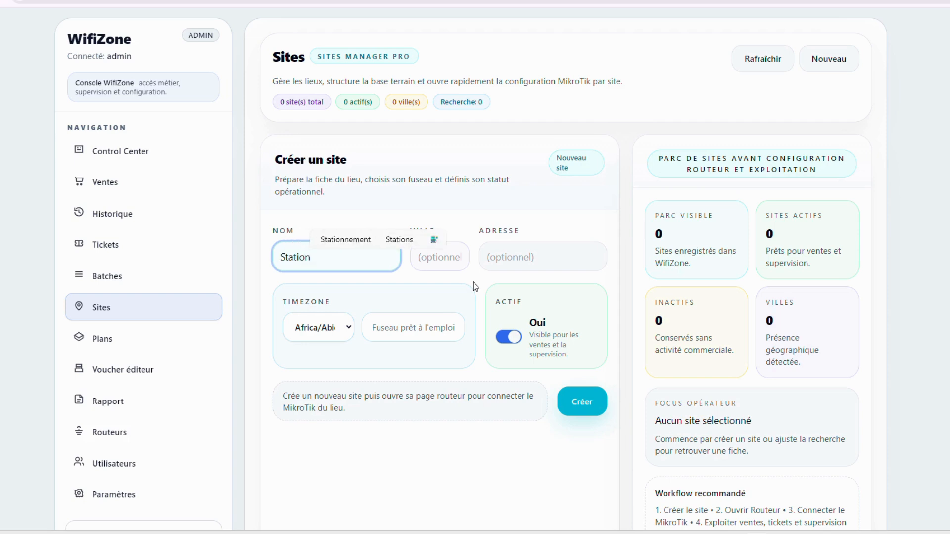
{"action": "type", "text": "A"}
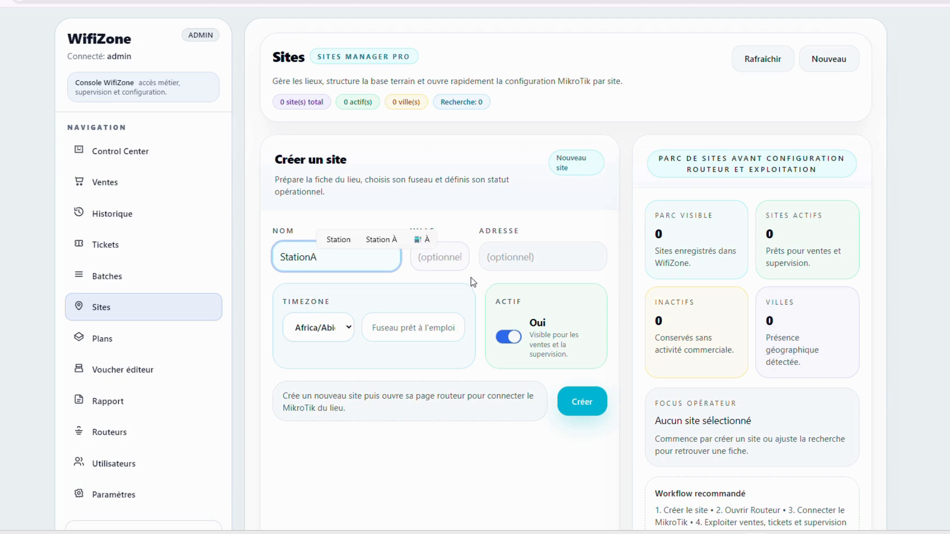
Fill both city and address with vendeurA and create the StationA site
{"action": "left_click", "coordinate": [451, 267]}
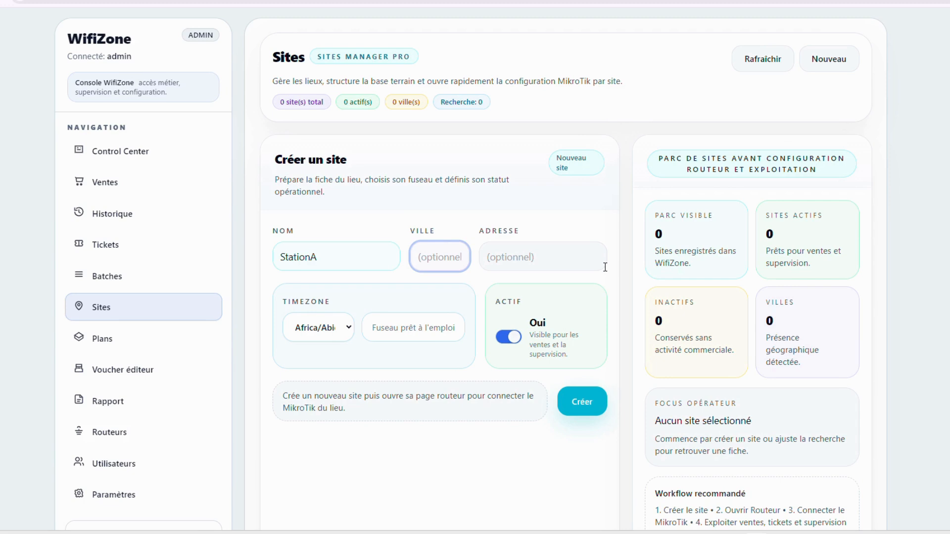
{"action": "type", "text": "lieu"}
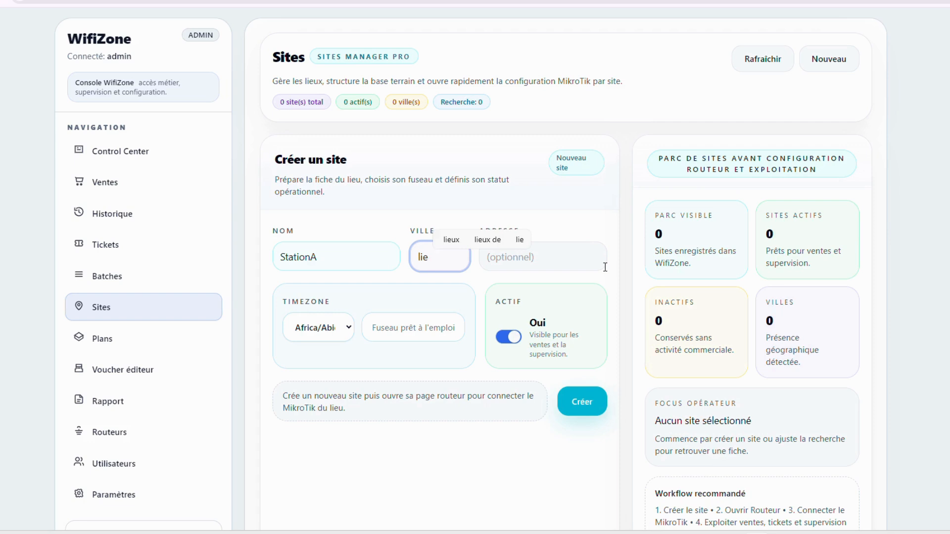
{"action": "key", "text": "BackSpace"}
{"action": "key", "text": "BackSpace"}
{"action": "key", "text": "BackSpace"}
{"action": "type", "text": "vendeurA"}
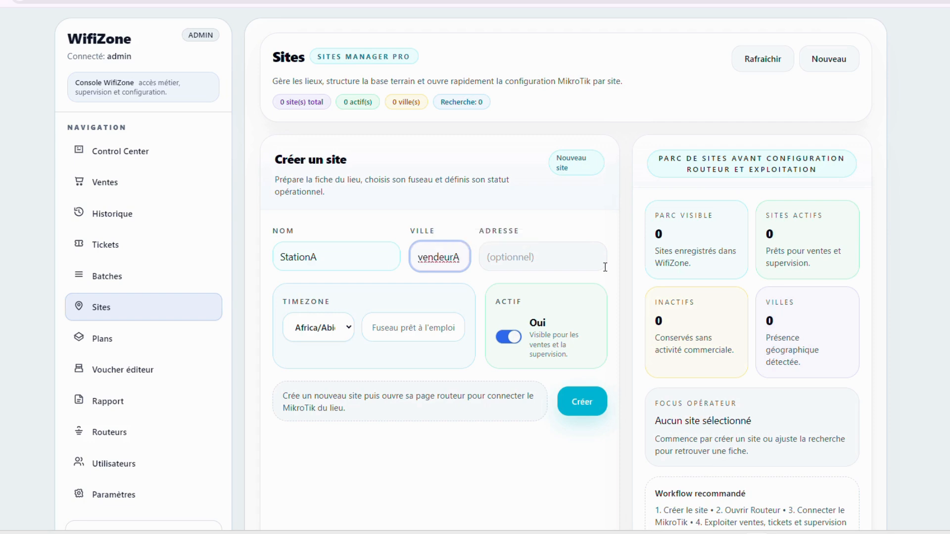
{"action": "left_click", "coordinate": [546, 267]}
{"action": "key", "text": "ctrl+v"}
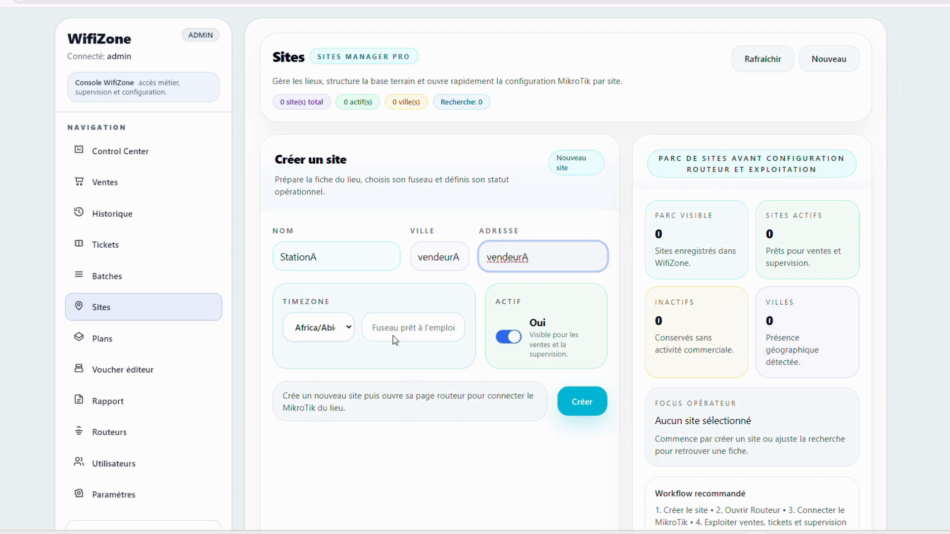
{"action": "left_click_drag", "start_coordinate": [316, 263], "coordinate": [275, 261]}
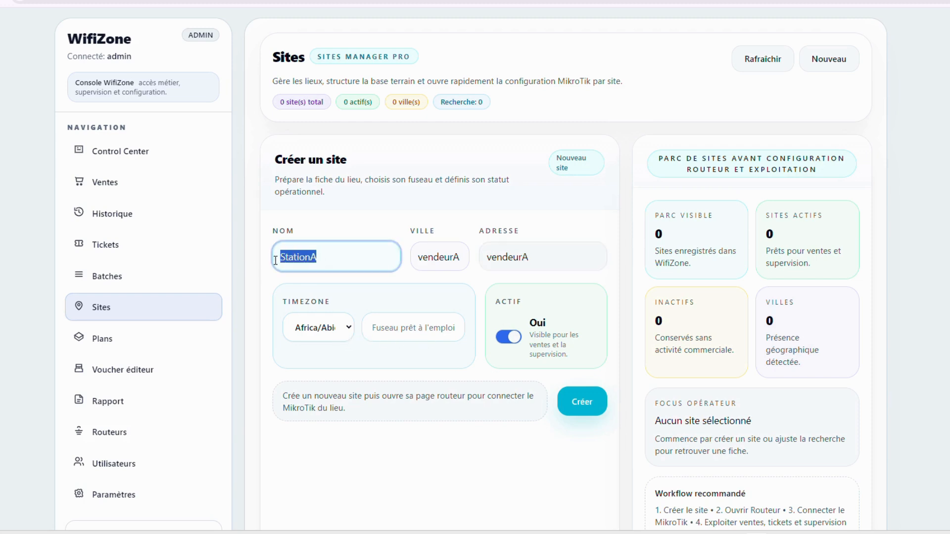
{"action": "left_click", "coordinate": [585, 401]}
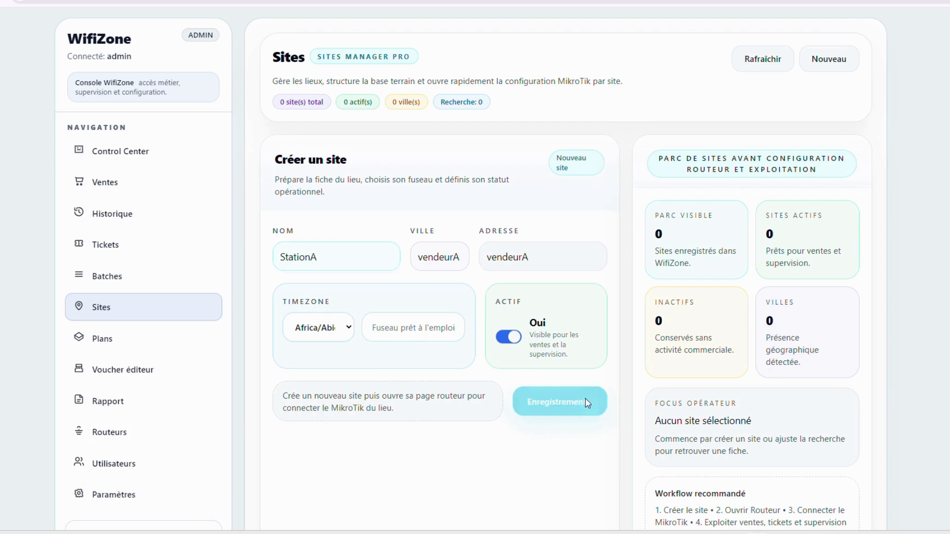
Check the sites list and copy the name StationA from it
{"action": "left_click", "coordinate": [355, 298]}
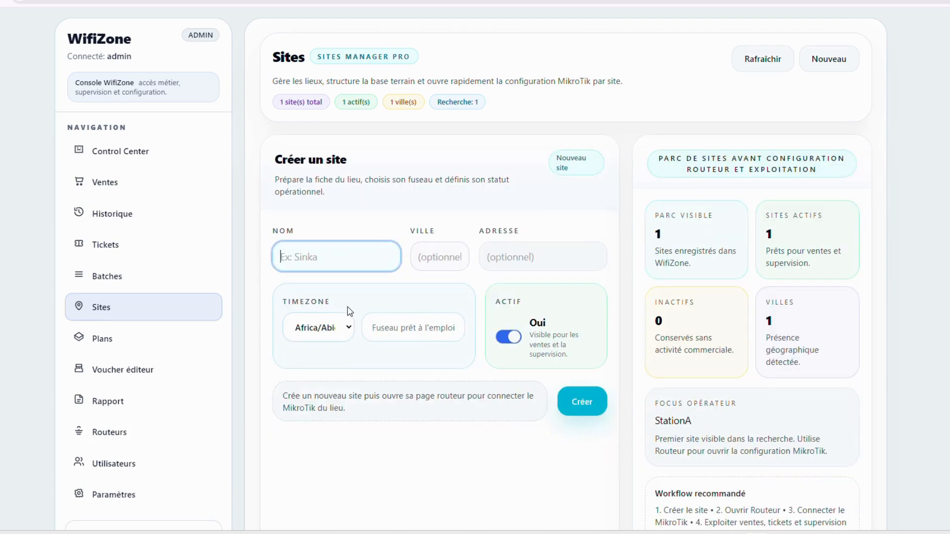
{"action": "scroll", "coordinate": [352, 316], "scroll_direction": "down", "scroll_amount": 5}
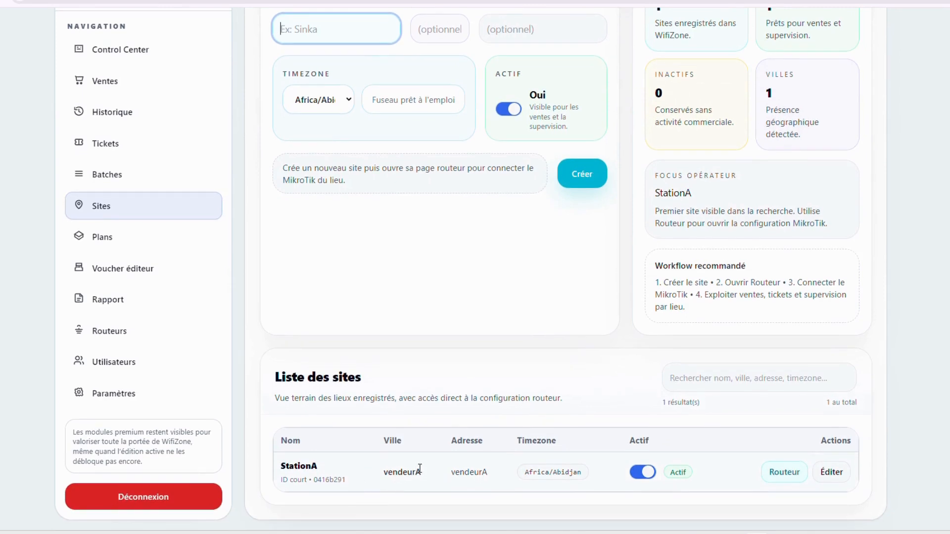
{"action": "mouse_move", "coordinate": [420, 472]}
{"action": "left_mouse_down"}
{"action": "mouse_move", "coordinate": [282, 480]}
{"action": "mouse_move", "coordinate": [423, 472]}
{"action": "left_mouse_up"}
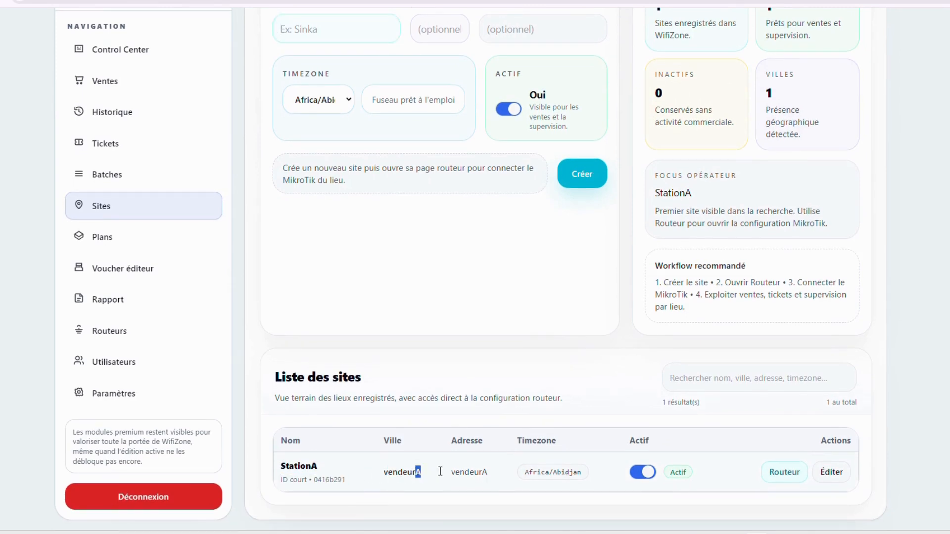
{"action": "left_click_drag", "start_coordinate": [327, 466], "coordinate": [280, 468]}
{"action": "key", "text": "ctrl+c"}
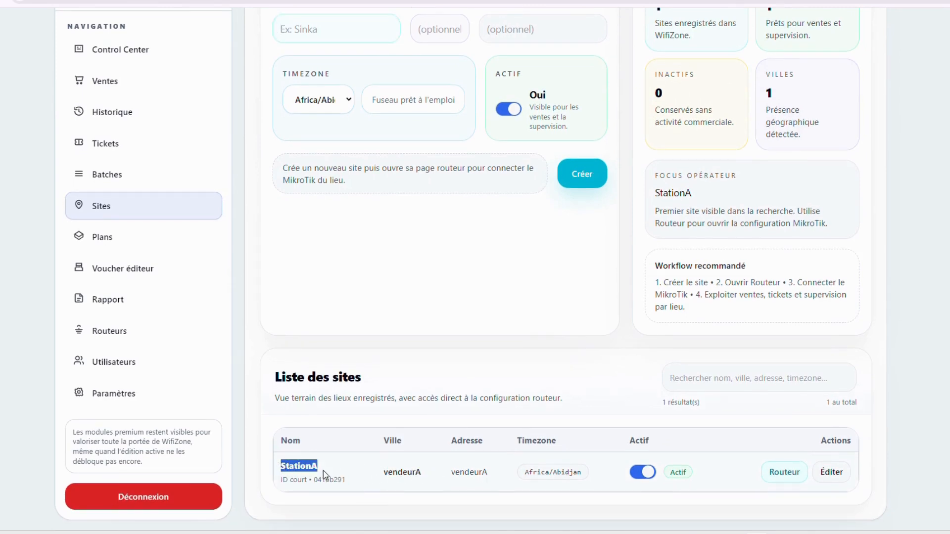
{"action": "scroll", "coordinate": [356, 177], "scroll_direction": "up", "scroll_amount": 3}
Set the new site's name and city to StationB, edited from pasted StationA
{"action": "left_click", "coordinate": [337, 197]}
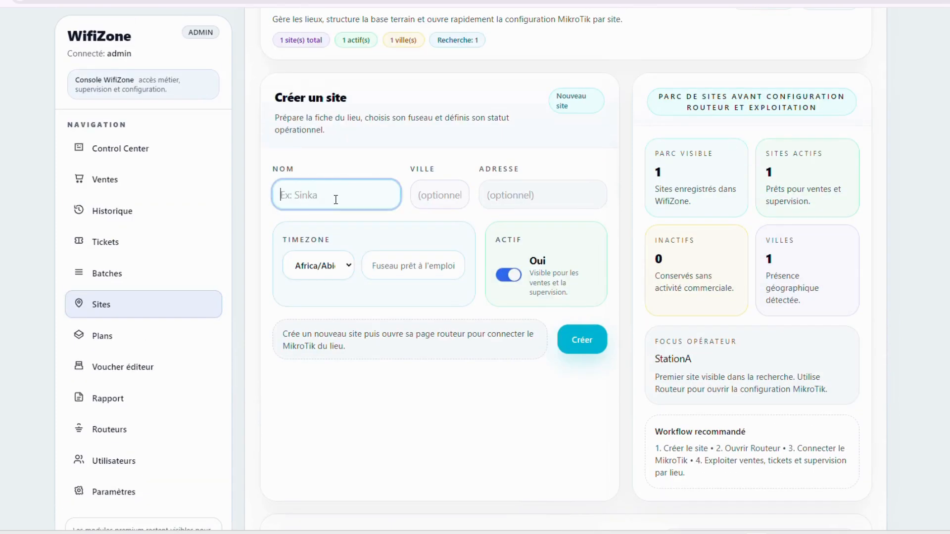
{"action": "key", "text": "ctrl+v"}
{"action": "key", "text": "BackSpace"}
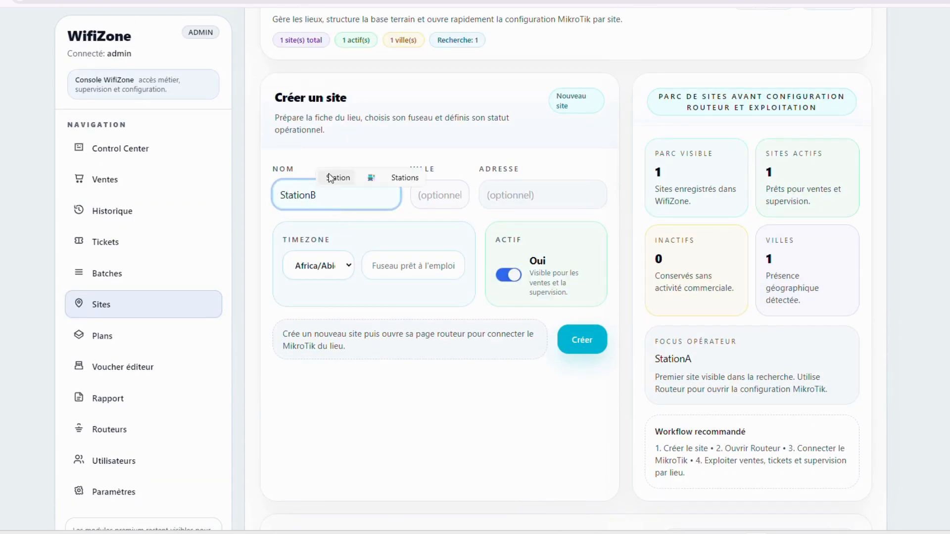
{"action": "left_click", "coordinate": [446, 203]}
{"action": "key", "text": "ctrl+v"}
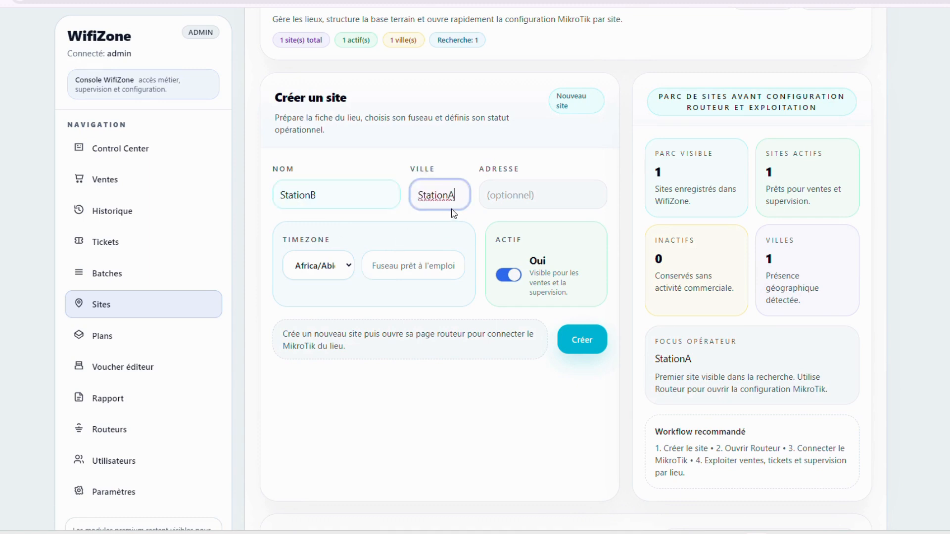
{"action": "key", "text": "BackSpace"}
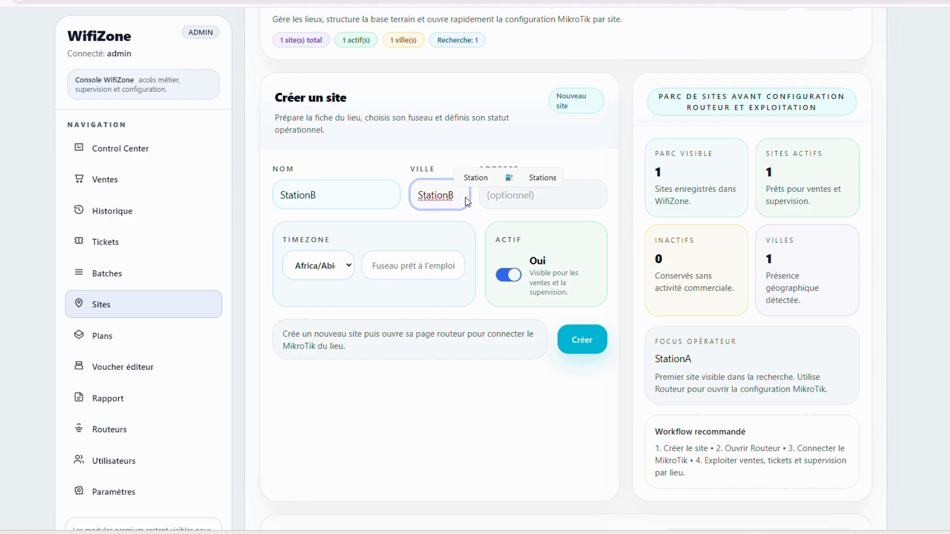
{"action": "key", "text": "BackSpace"}
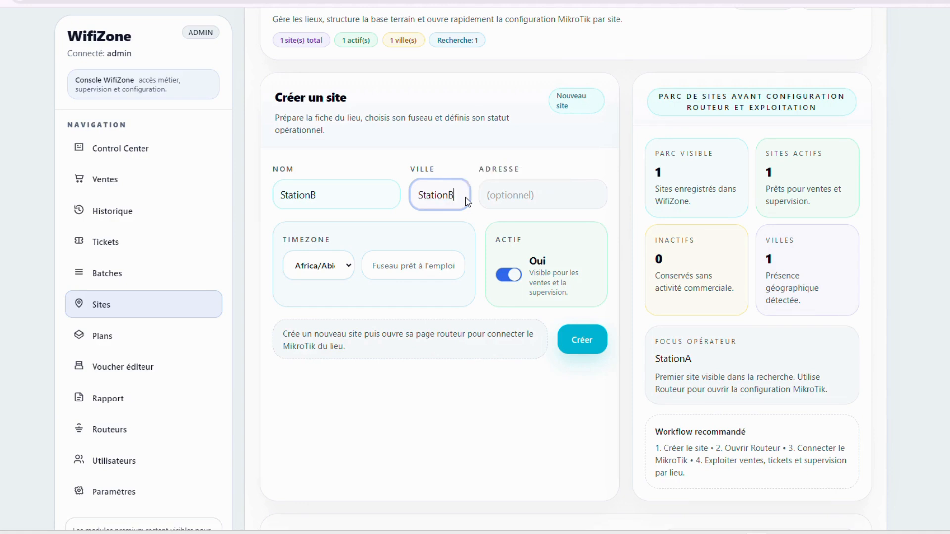
Enter address StationA, create the StationB site and check it in the list
{"action": "key", "text": "Tab"}
{"action": "type", "text": "StationA"}
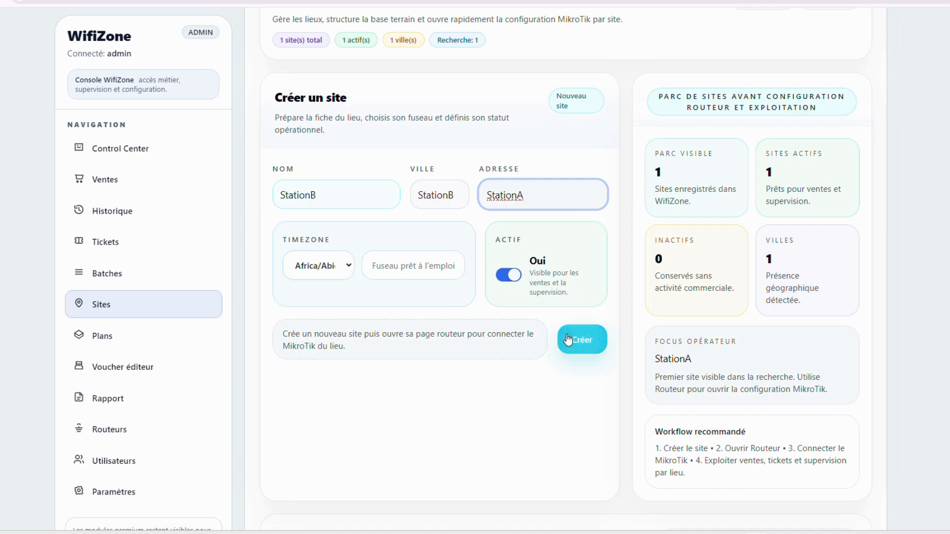
{"action": "left_click", "coordinate": [581, 345]}
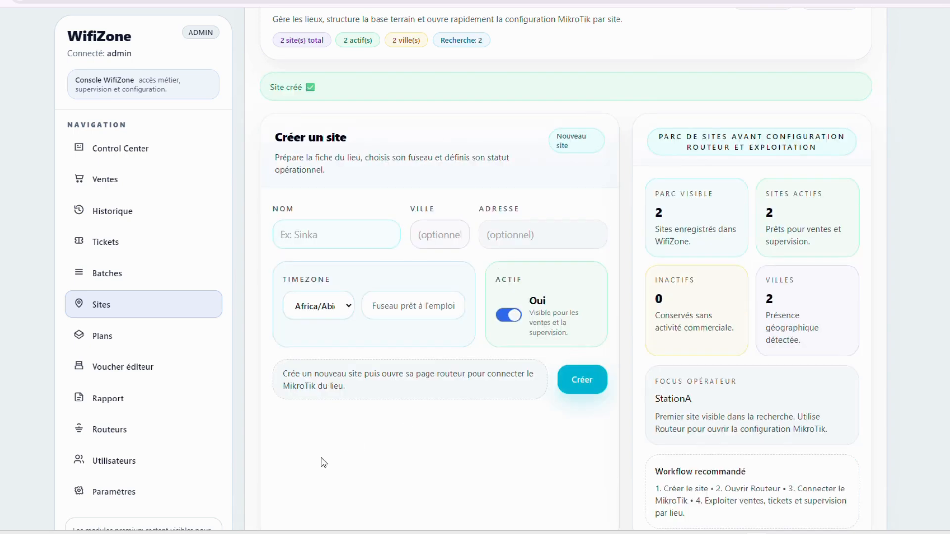
{"action": "scroll", "coordinate": [369, 441], "scroll_direction": "down", "scroll_amount": 4}
{"action": "left_click_drag", "start_coordinate": [389, 435], "coordinate": [451, 439]}
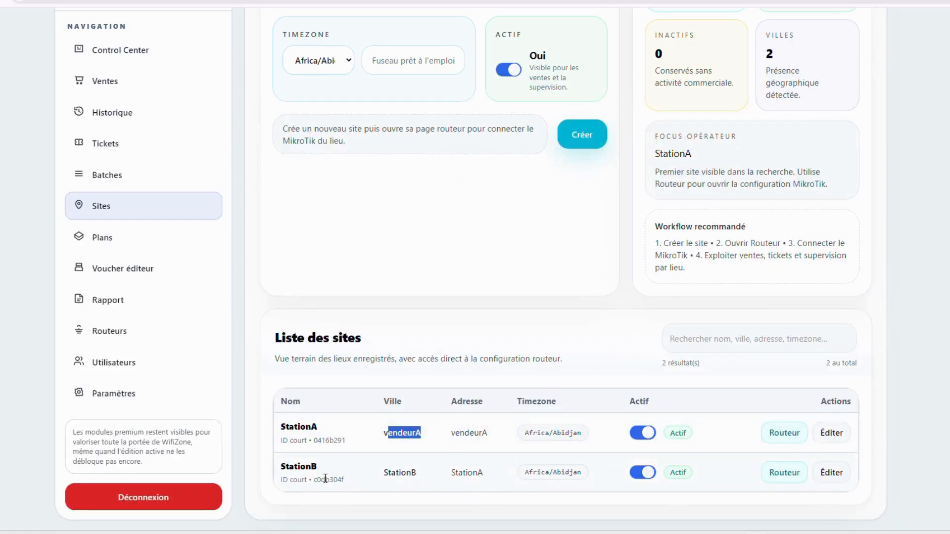
Edit StationB's address to StationB, save it, and check the two sites in the list
{"action": "left_click", "coordinate": [485, 475]}
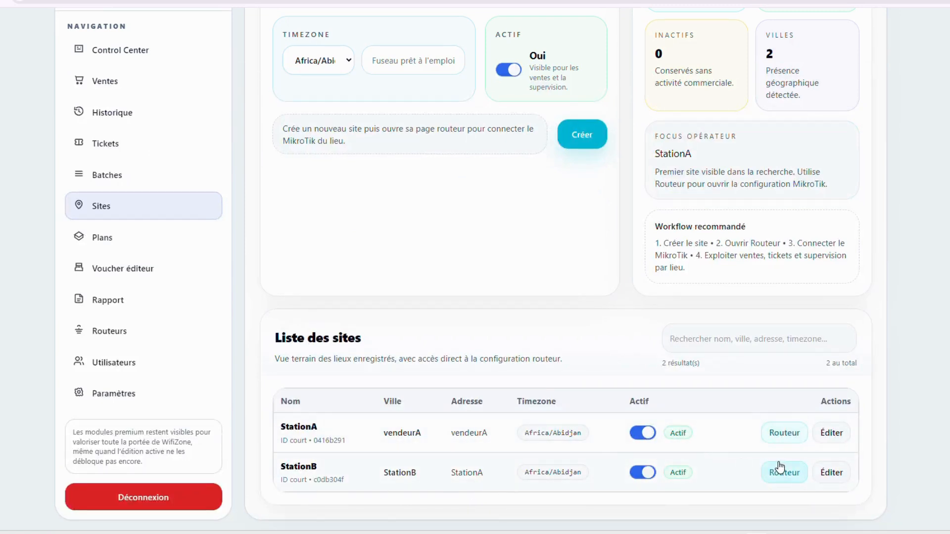
{"action": "left_click", "coordinate": [828, 473]}
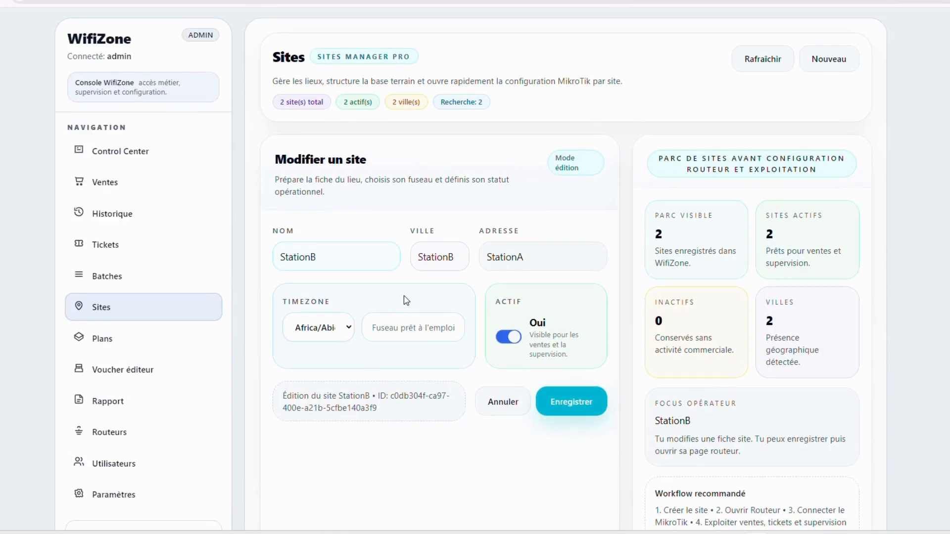
{"action": "left_click", "coordinate": [549, 263]}
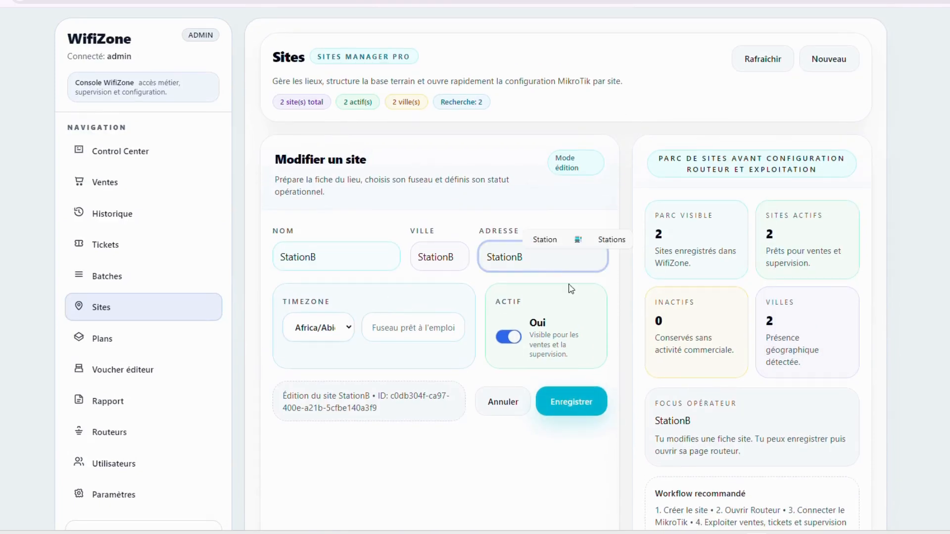
{"action": "left_click", "coordinate": [564, 403]}
{"action": "scroll", "coordinate": [539, 363], "scroll_direction": "down", "scroll_amount": 6}
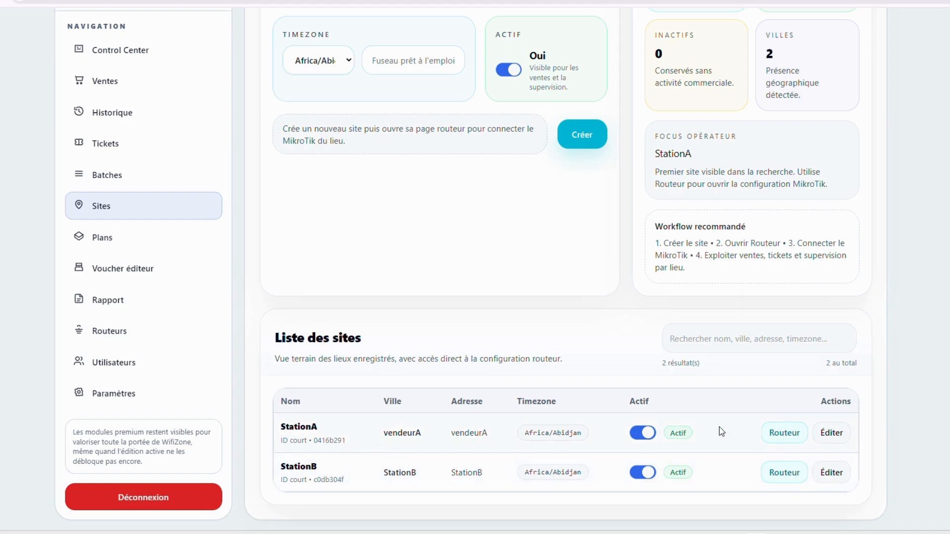
{"action": "scroll", "coordinate": [802, 299], "scroll_direction": "up", "scroll_amount": 5}
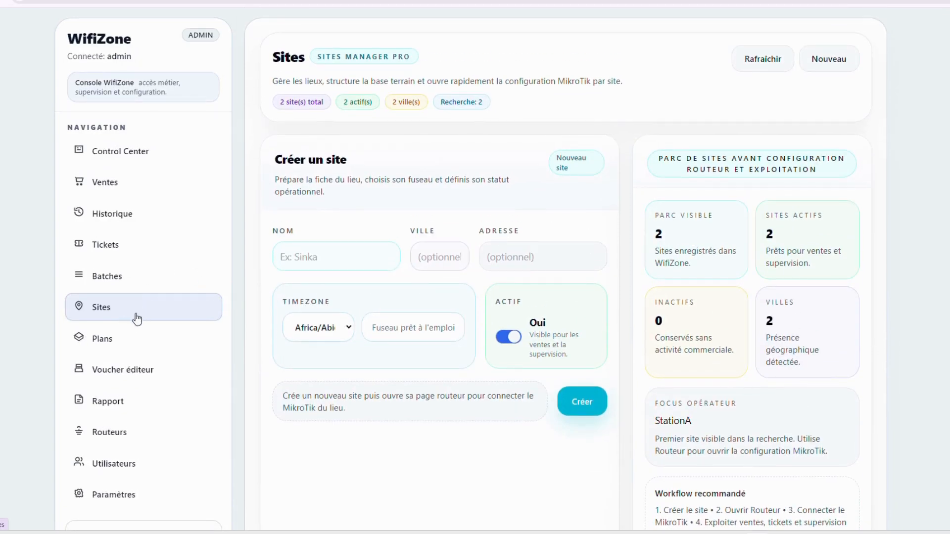
{"action": "scroll", "coordinate": [634, 456], "scroll_direction": "down", "scroll_amount": 5}
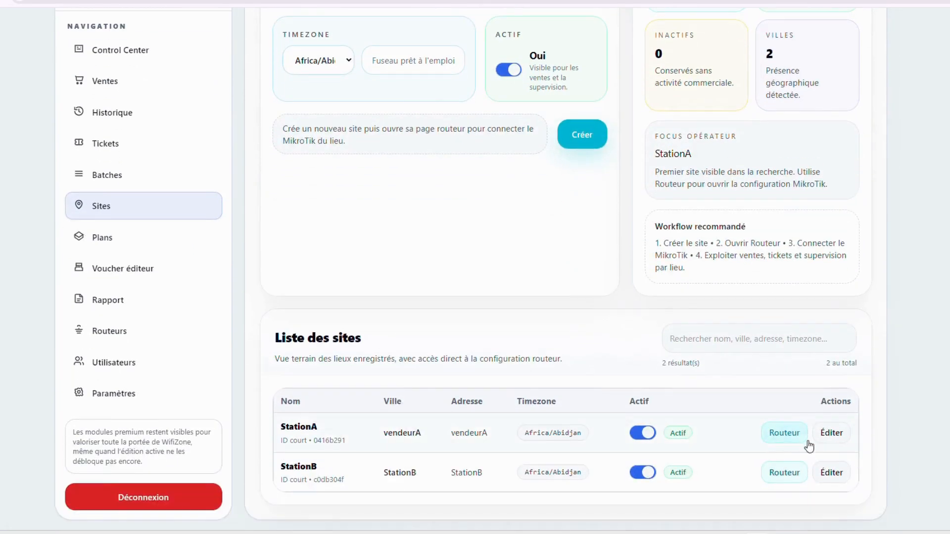
Open StationA's router configuration and run 'Détecter les routeurs', which finds no MikroTik
{"action": "left_click", "coordinate": [785, 438]}
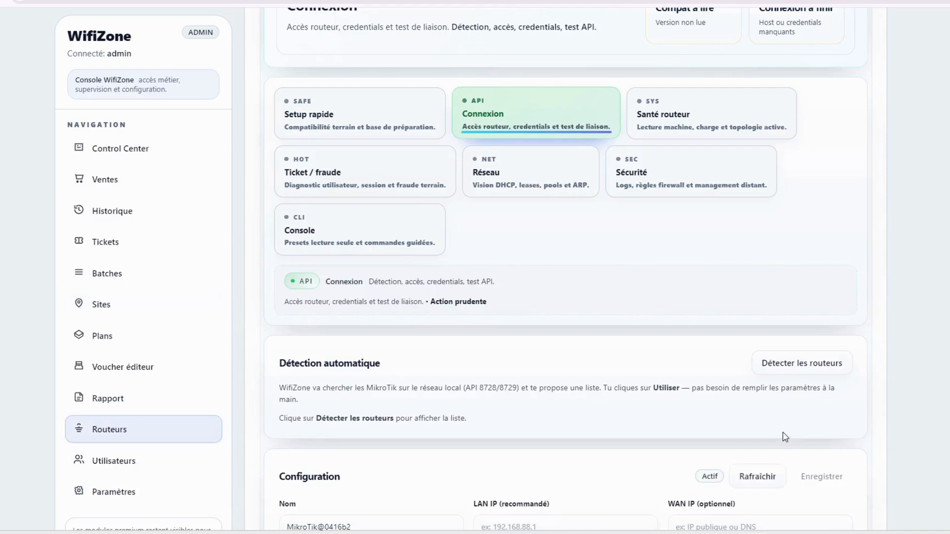
{"action": "scroll", "coordinate": [643, 248], "scroll_direction": "up", "scroll_amount": 3}
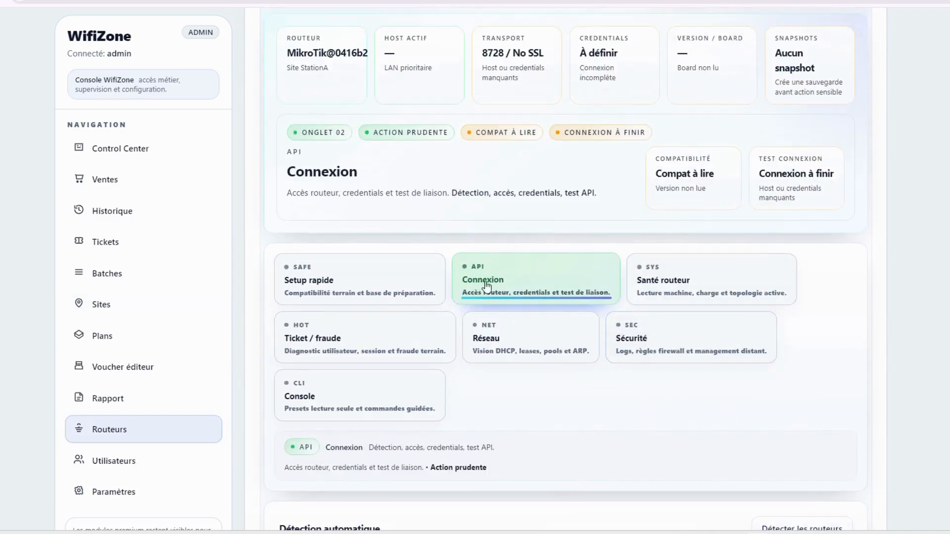
{"action": "scroll", "coordinate": [872, 134], "scroll_direction": "up", "scroll_amount": 2}
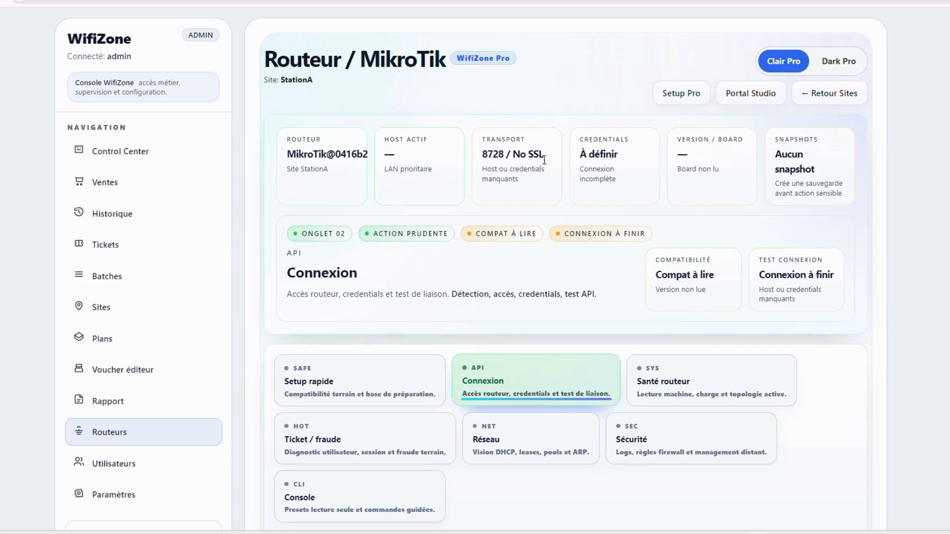
{"action": "scroll", "coordinate": [312, 218], "scroll_direction": "down", "scroll_amount": 2}
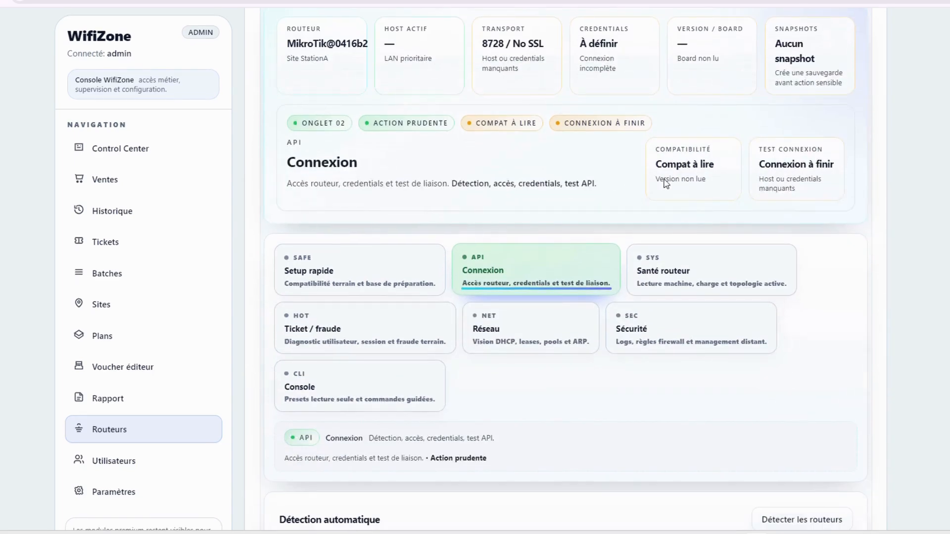
{"action": "scroll", "coordinate": [445, 253], "scroll_direction": "down", "scroll_amount": 2}
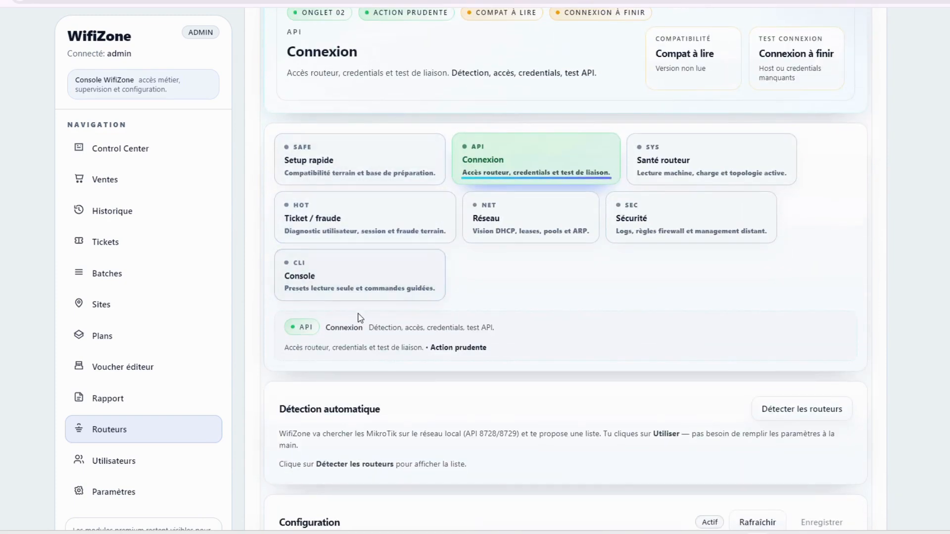
{"action": "scroll", "coordinate": [384, 355], "scroll_direction": "down", "scroll_amount": 2}
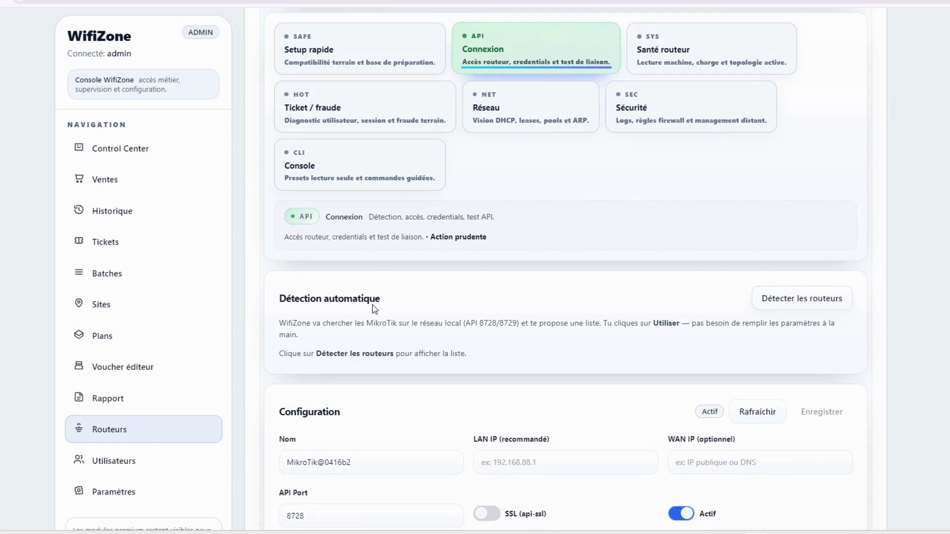
{"action": "left_click", "coordinate": [787, 306]}
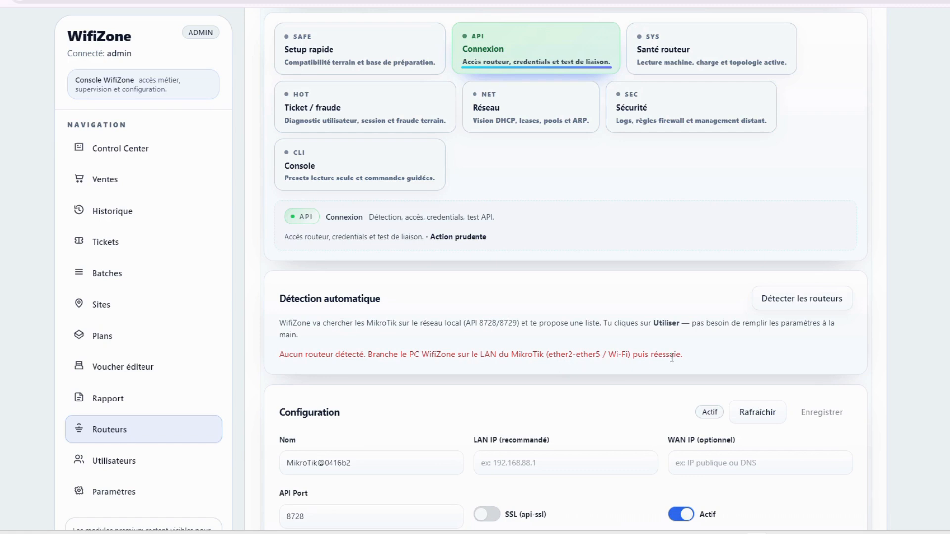
Rerun detection, use the MikroTik at 192.168.1.102, rename it MikroTik@StationA and save
{"action": "left_click", "coordinate": [792, 301]}
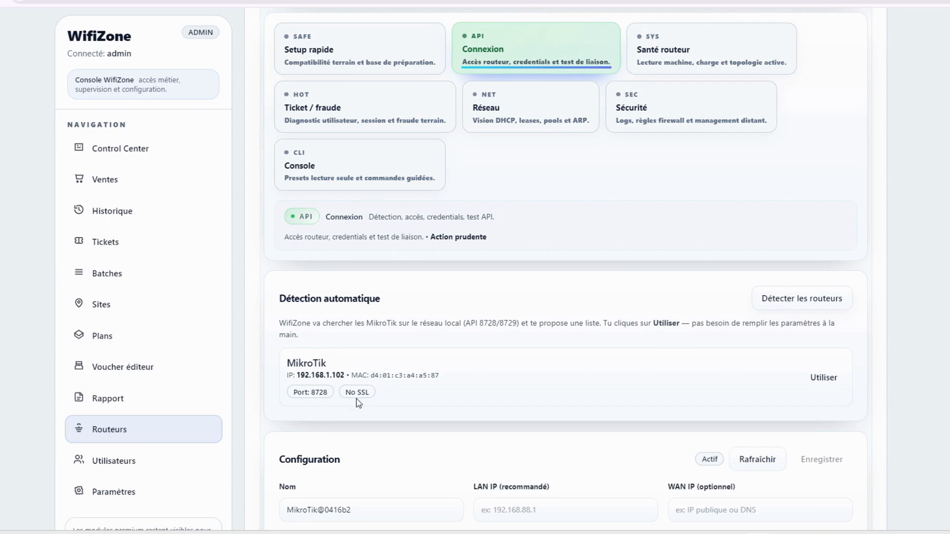
{"action": "left_click", "coordinate": [809, 382]}
{"action": "scroll", "coordinate": [324, 365], "scroll_direction": "down", "scroll_amount": 3}
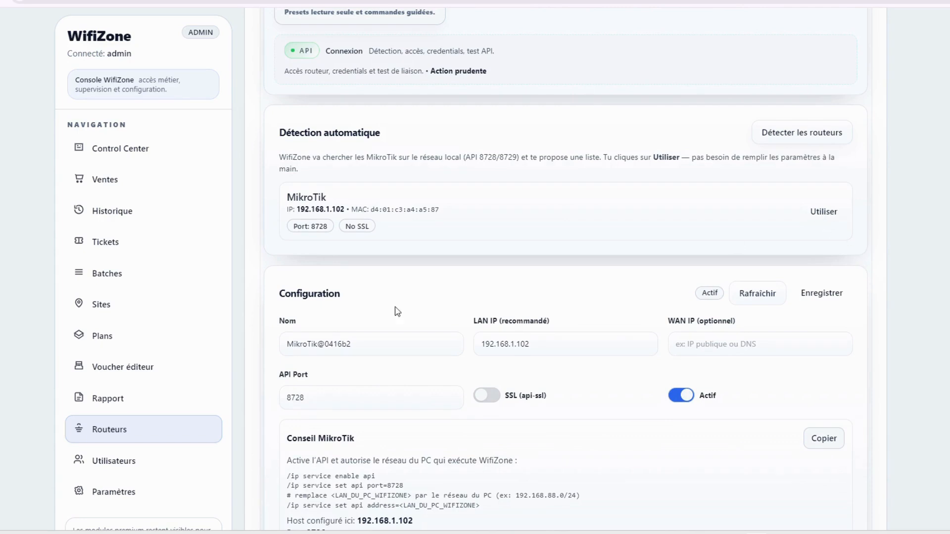
{"action": "left_click_drag", "start_coordinate": [360, 346], "coordinate": [335, 347]}
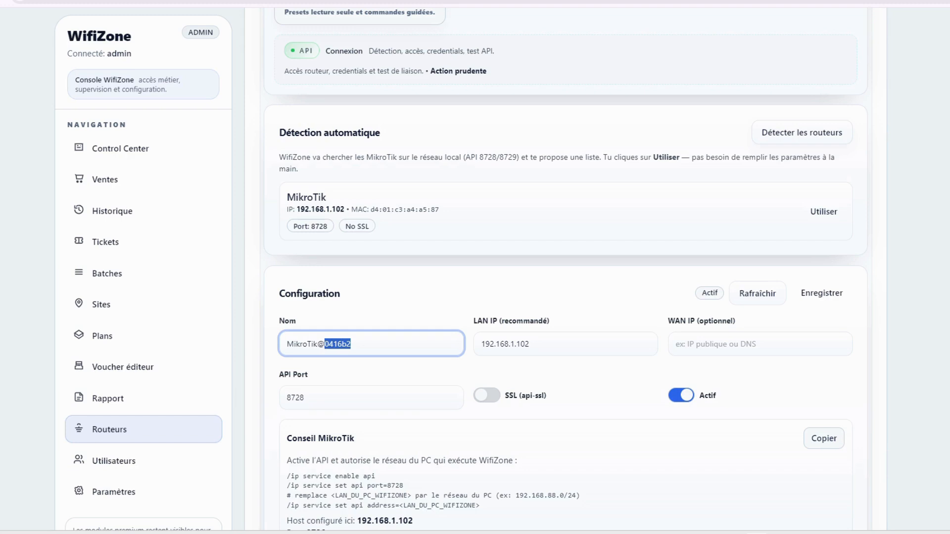
{"action": "type", "text": "Sta"}
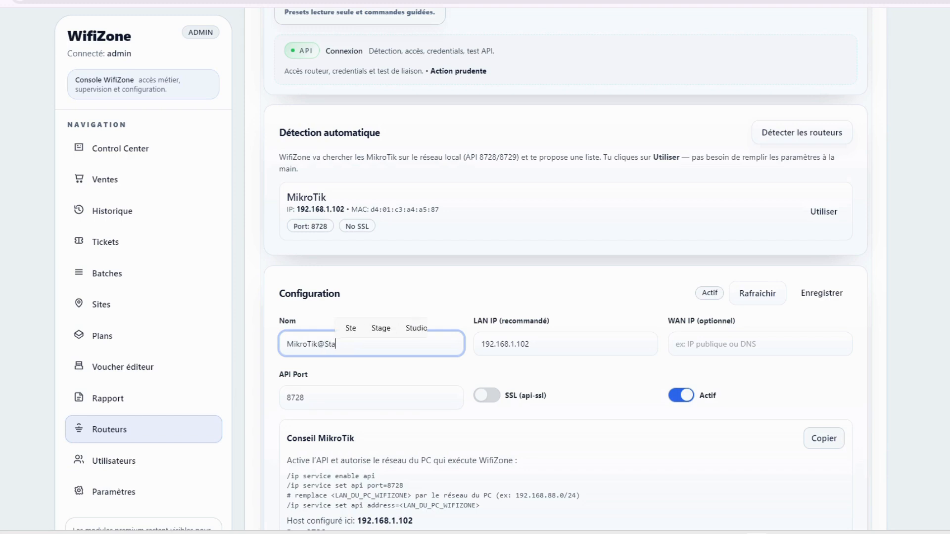
{"action": "type", "text": "tionA"}
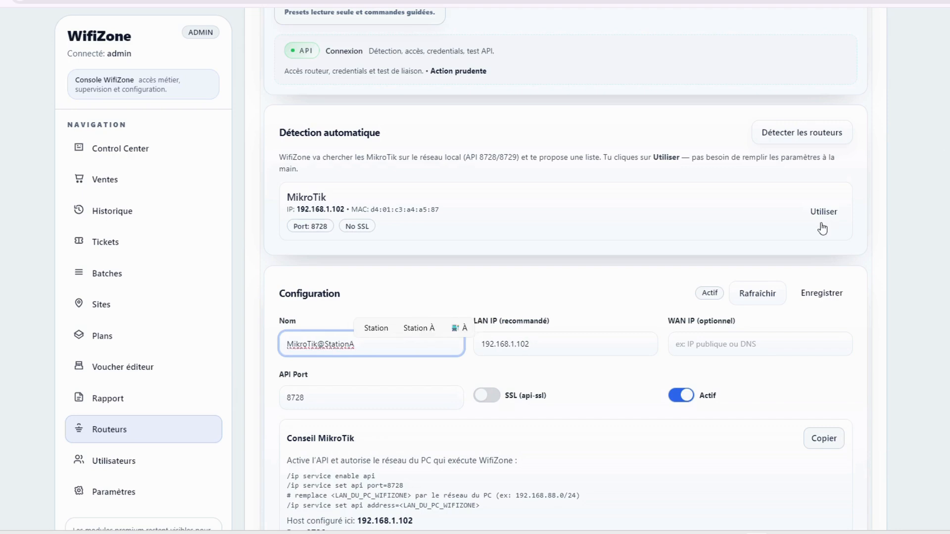
{"action": "left_click", "coordinate": [822, 293]}
Enter the router's API password and save the credentials
{"action": "scroll", "coordinate": [371, 420], "scroll_direction": "down", "scroll_amount": 4}
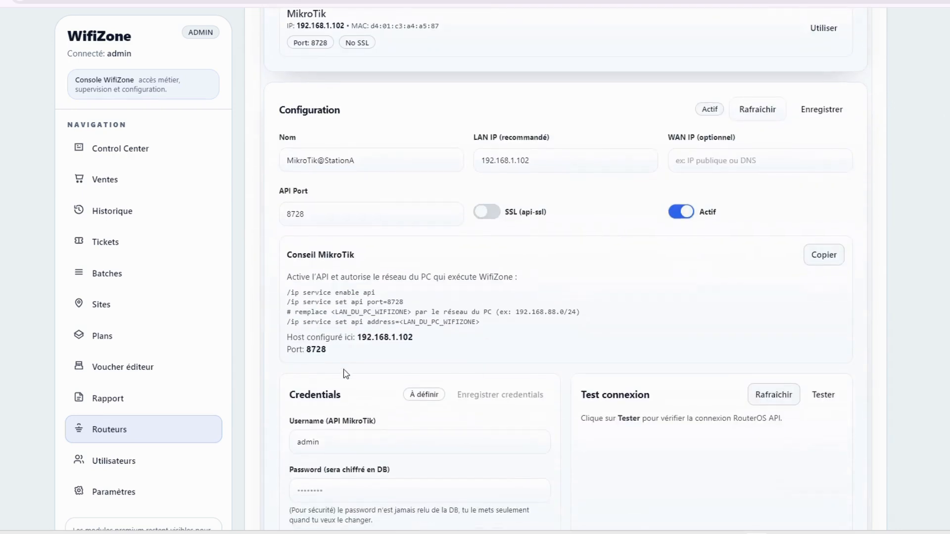
{"action": "scroll", "coordinate": [346, 374], "scroll_direction": "down", "scroll_amount": 4}
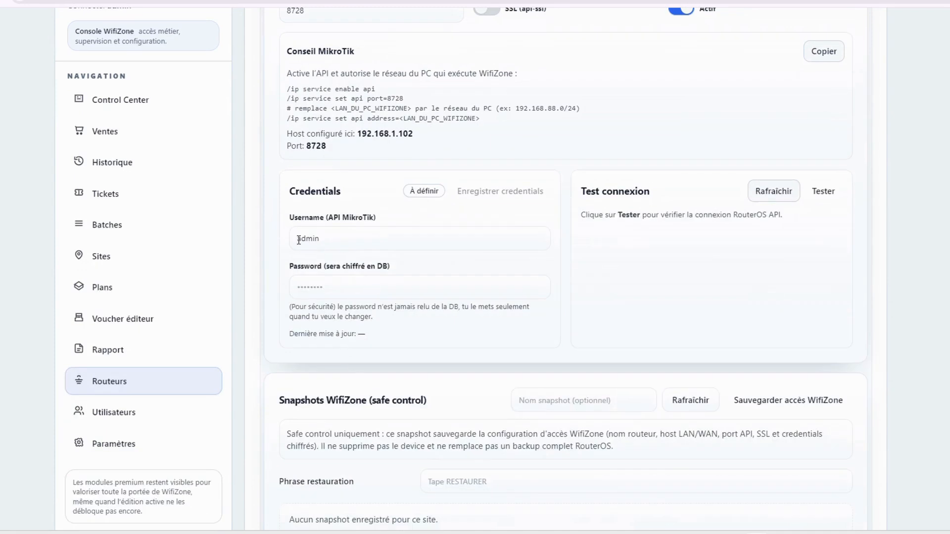
{"action": "double_click", "coordinate": [298, 241]}
{"action": "left_click", "coordinate": [400, 296]}
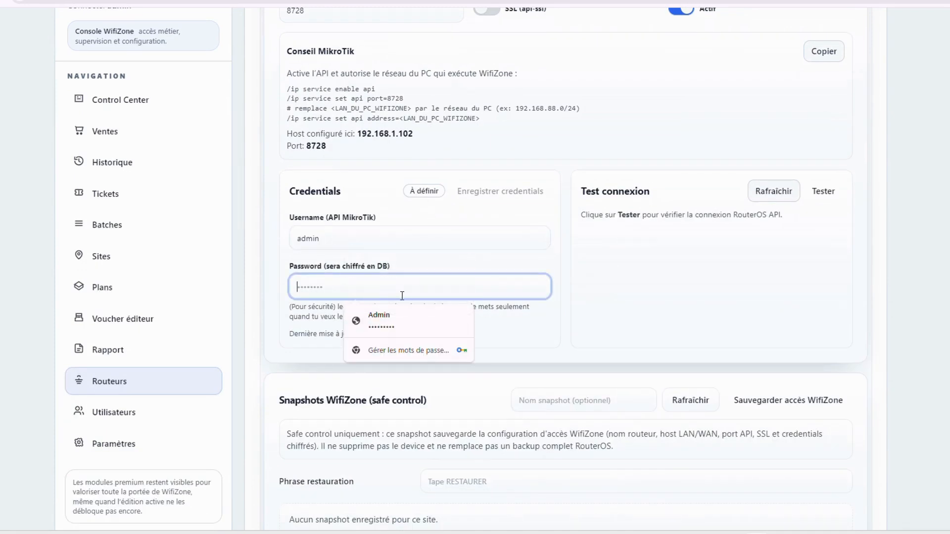
{"action": "type", "text": "ad"}
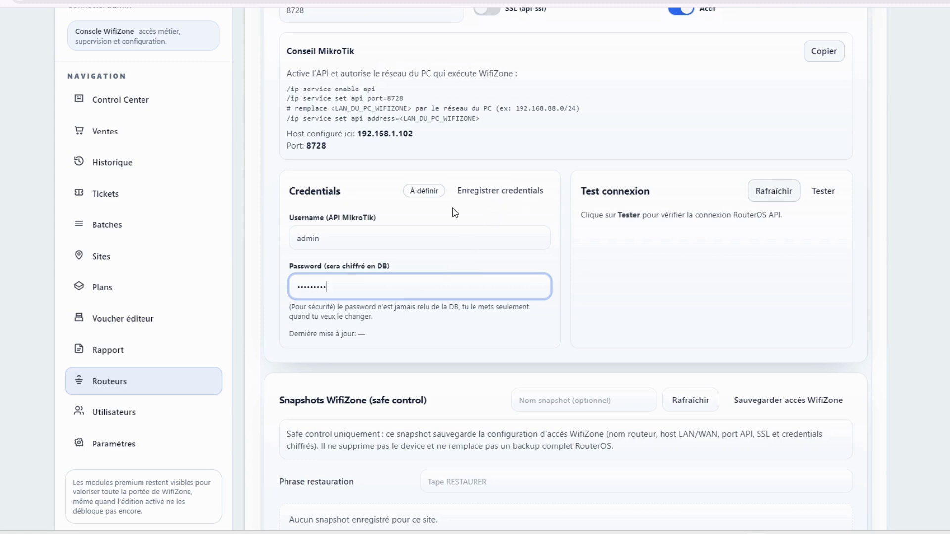
{"action": "left_click", "coordinate": [503, 193]}
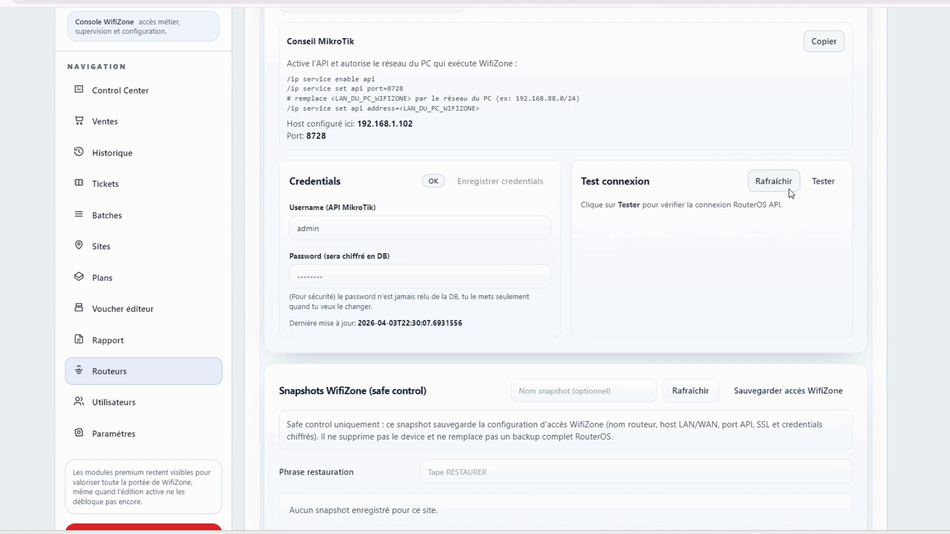
Test the connection and review the OK result for MikroTik-Lab-Jis, RouterOS 6.49.13
{"action": "left_click", "coordinate": [822, 182]}
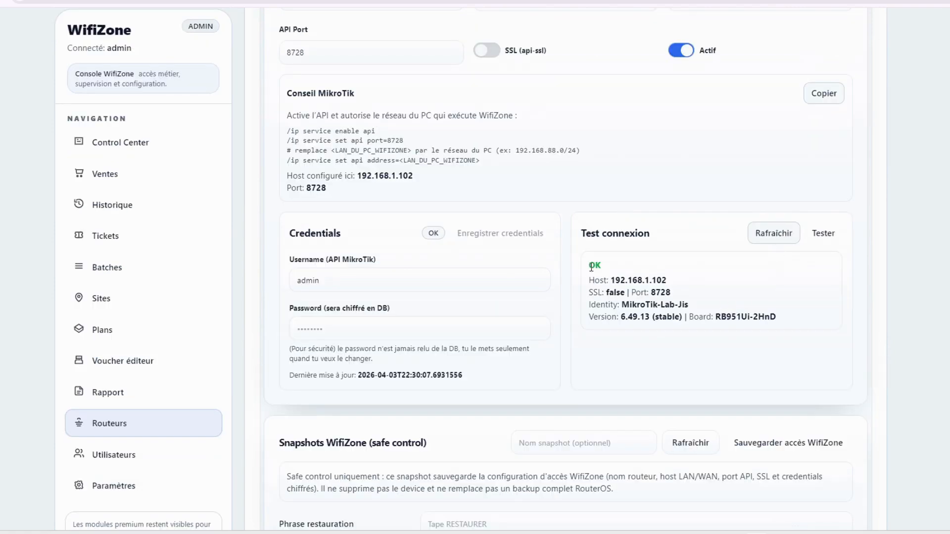
{"action": "scroll", "coordinate": [600, 265], "scroll_direction": "down", "scroll_amount": 1}
{"action": "left_click_drag", "start_coordinate": [589, 243], "coordinate": [820, 283]}
{"action": "left_click", "coordinate": [732, 312]}
{"action": "scroll", "coordinate": [696, 371], "scroll_direction": "down", "scroll_amount": 1}
{"action": "scroll", "coordinate": [718, 307], "scroll_direction": "up", "scroll_amount": 8}
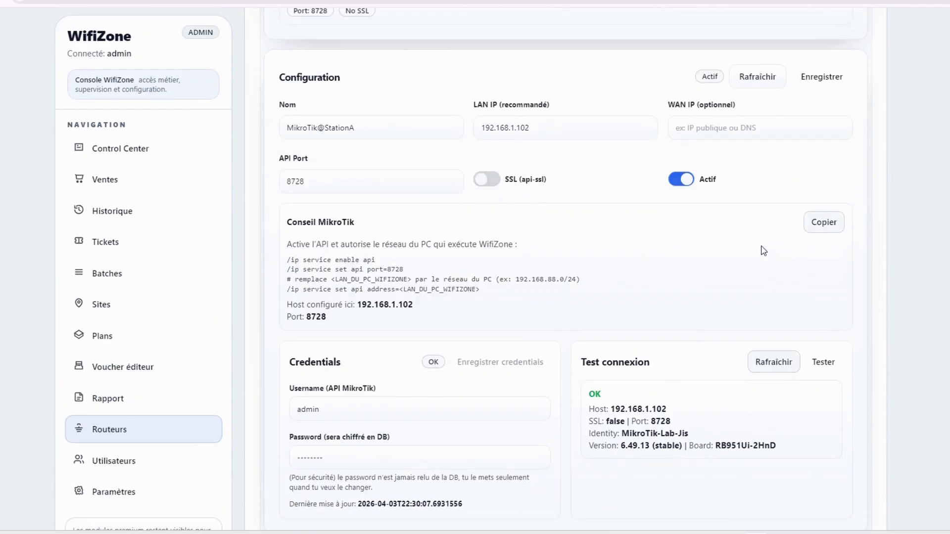
{"action": "scroll", "coordinate": [619, 248], "scroll_direction": "up", "scroll_amount": 4}
{"action": "scroll", "coordinate": [566, 198], "scroll_direction": "up", "scroll_amount": 3}
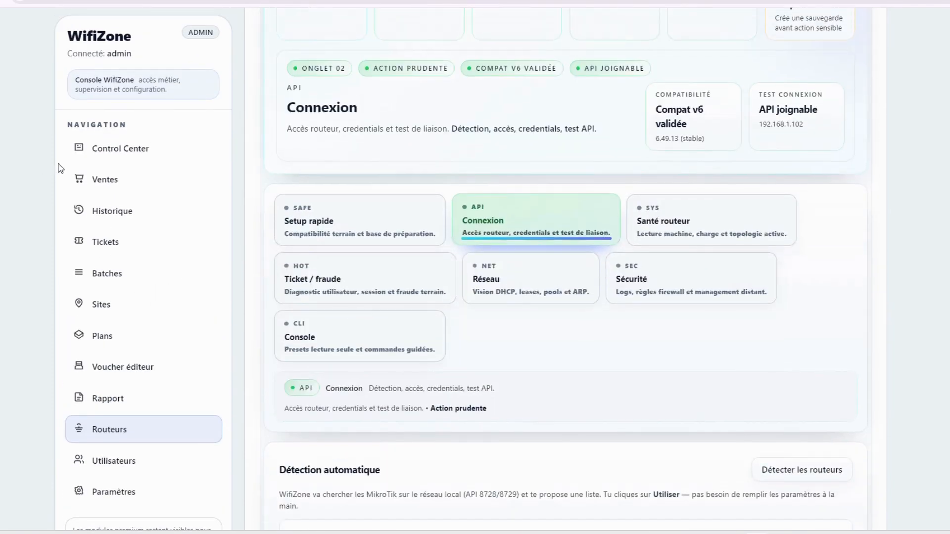
{"action": "scroll", "coordinate": [45, 213], "scroll_direction": "down", "scroll_amount": 4}
{"action": "scroll", "coordinate": [630, 416], "scroll_direction": "down", "scroll_amount": 10}
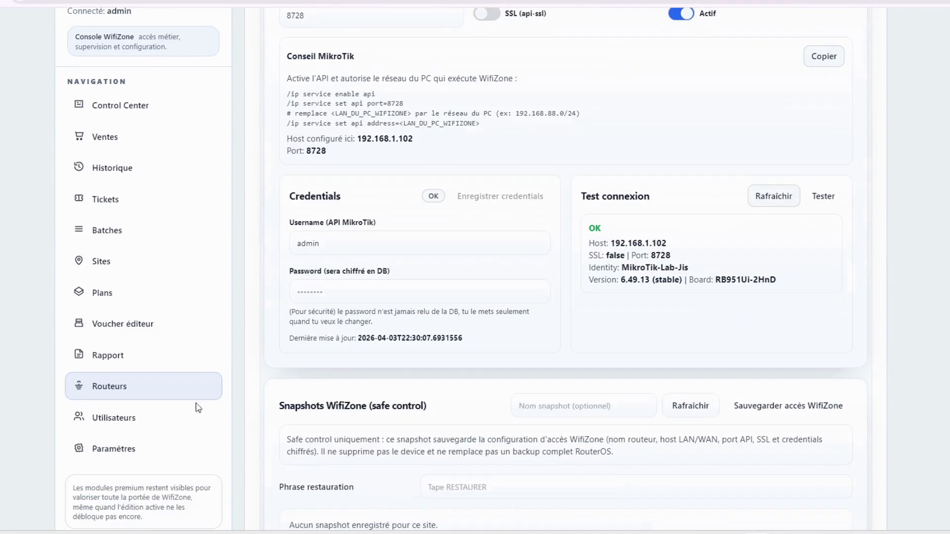
Open StationB's router setup and use the detected MikroTik at 192.168.1.102
{"action": "left_click", "coordinate": [111, 267]}
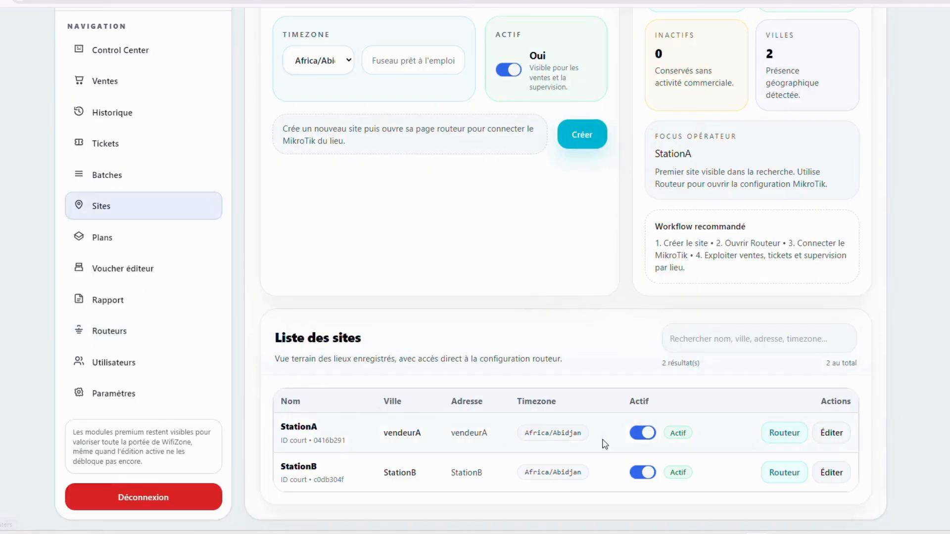
{"action": "left_click", "coordinate": [786, 474]}
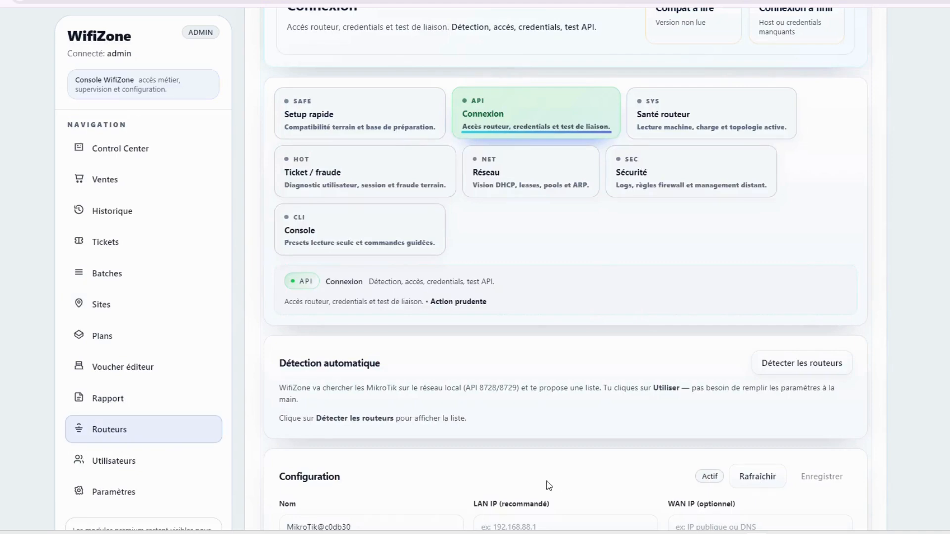
{"action": "scroll", "coordinate": [664, 265], "scroll_direction": "up", "scroll_amount": 3}
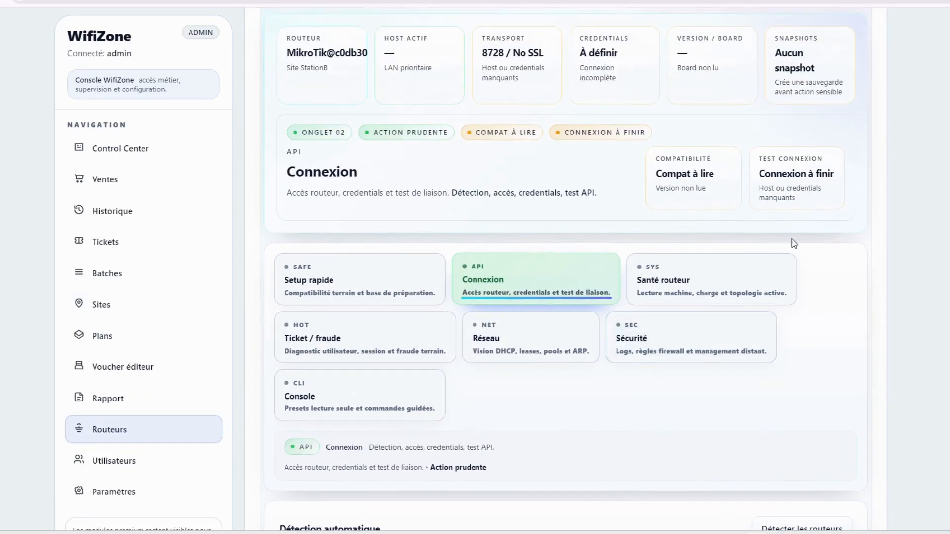
{"action": "scroll", "coordinate": [795, 248], "scroll_direction": "down", "scroll_amount": 4}
{"action": "left_click", "coordinate": [810, 309]}
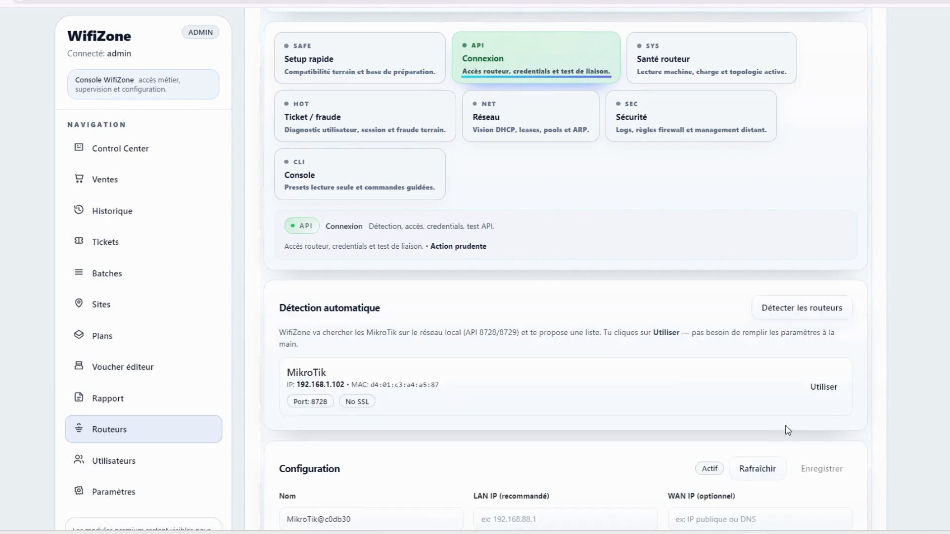
{"action": "left_click", "coordinate": [824, 388]}
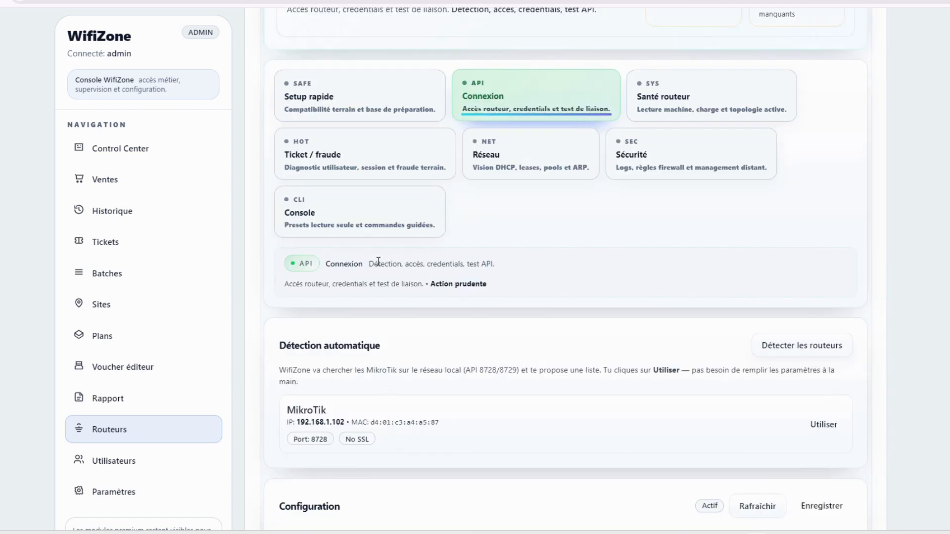
Rename the router to MikroTik@StationB
{"action": "scroll", "coordinate": [384, 340], "scroll_direction": "down", "scroll_amount": 5}
{"action": "left_click_drag", "start_coordinate": [362, 294], "coordinate": [324, 298]}
{"action": "type", "text": "S"}
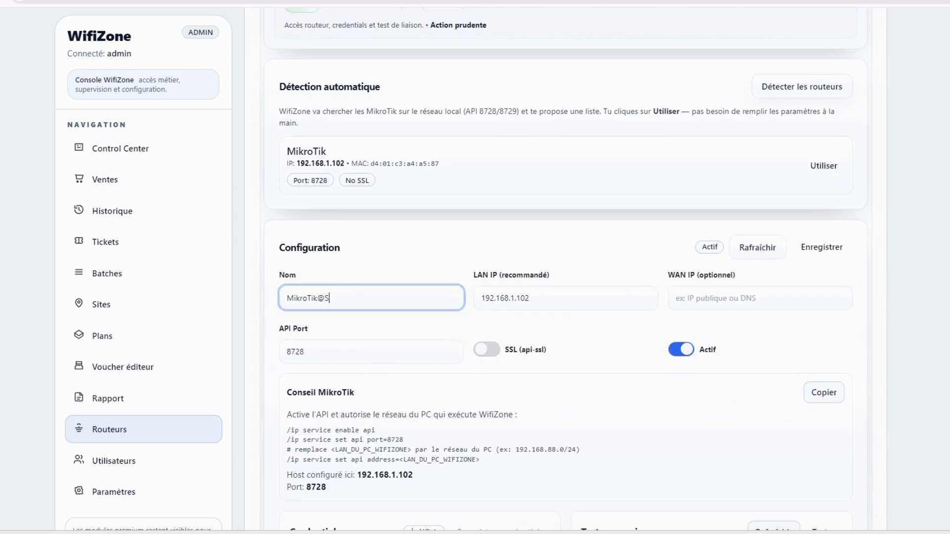
{"action": "type", "text": "atatio"}
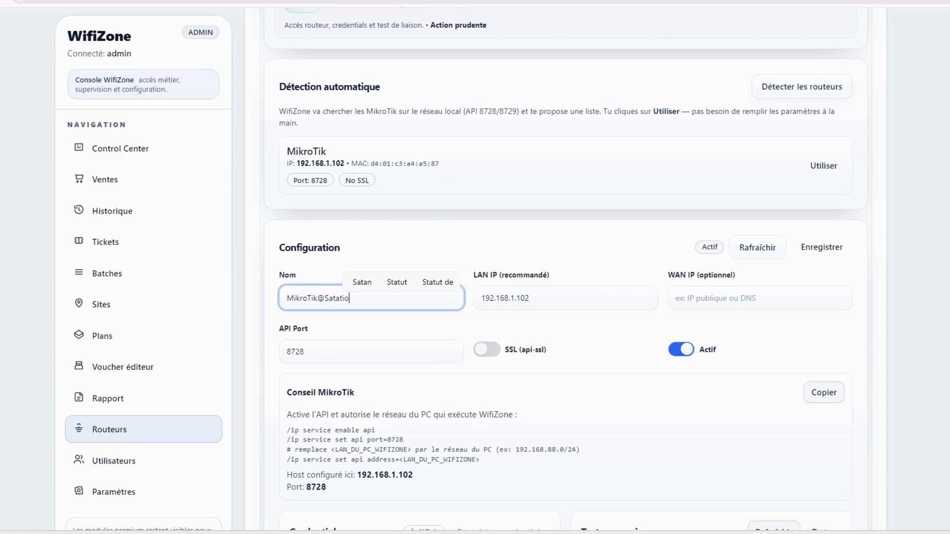
{"action": "type", "text": "nB"}
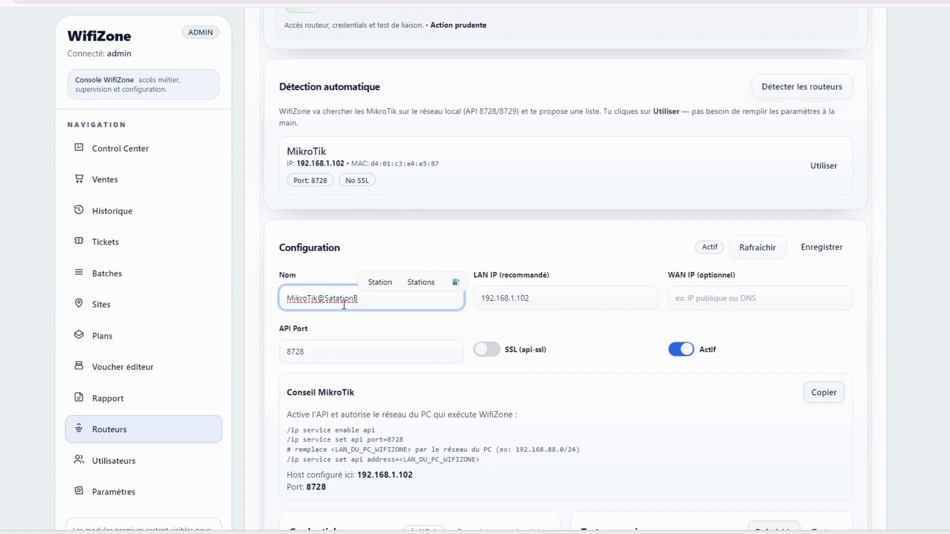
{"action": "key", "text": "BackSpace"}
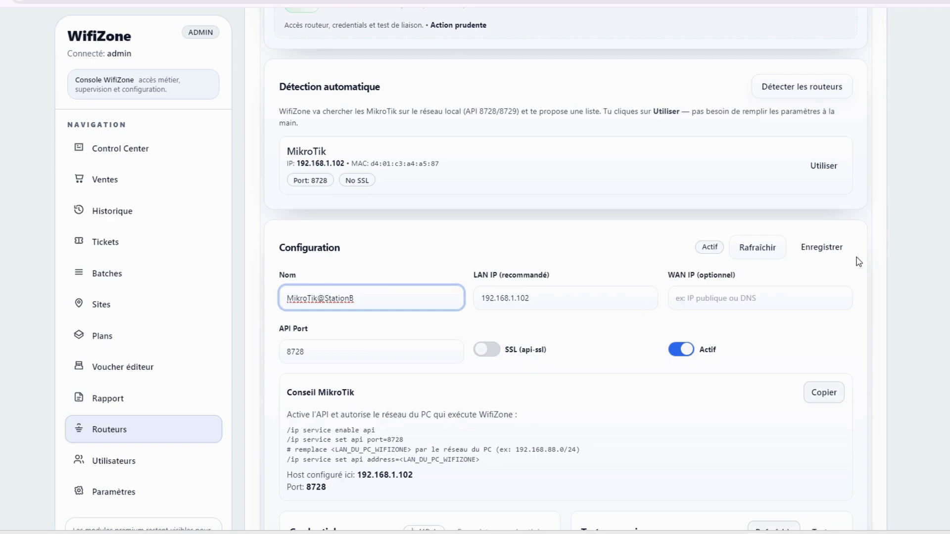
Save StationB's router, store its API password, and test the connection (OK, RouterOS 6.49.13)
{"action": "left_click", "coordinate": [826, 252]}
{"action": "scroll", "coordinate": [806, 265], "scroll_direction": "down", "scroll_amount": 5}
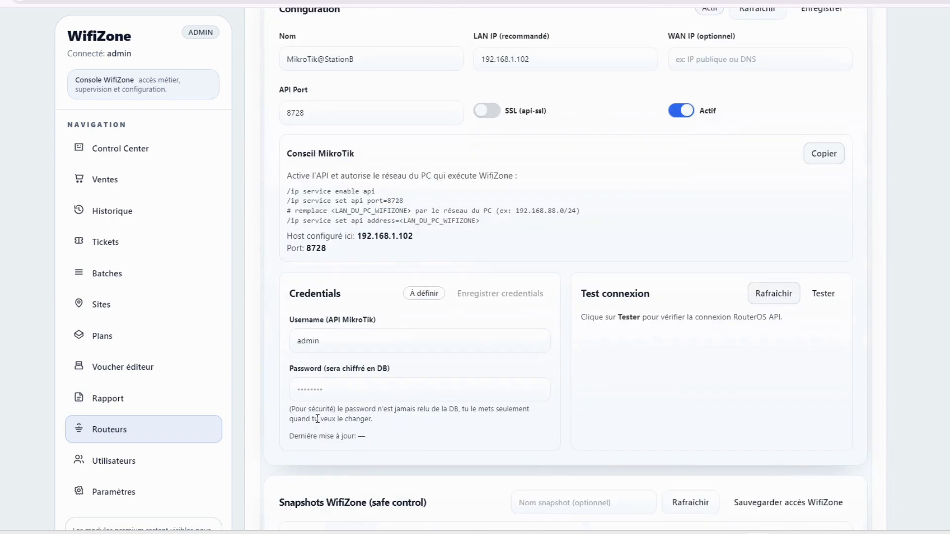
{"action": "left_click", "coordinate": [339, 361]}
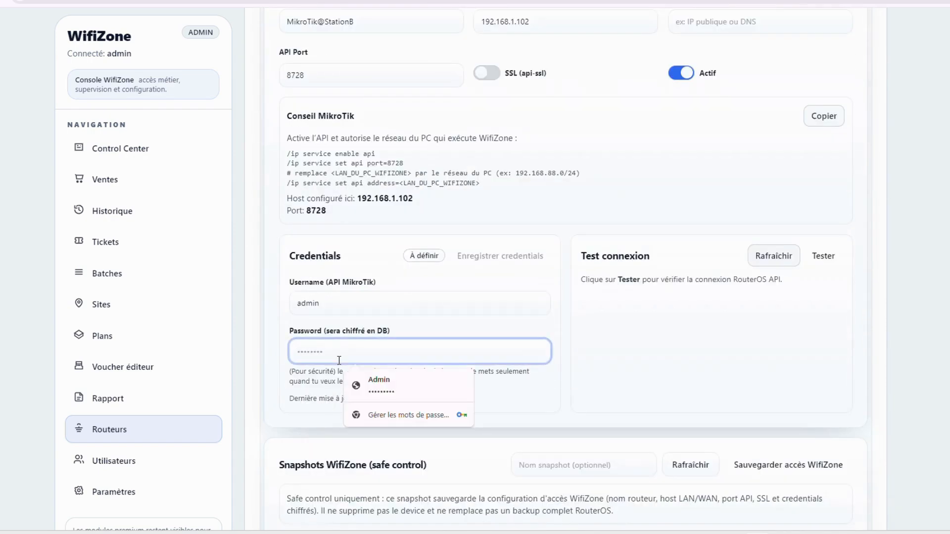
{"action": "type", "text": "••"}
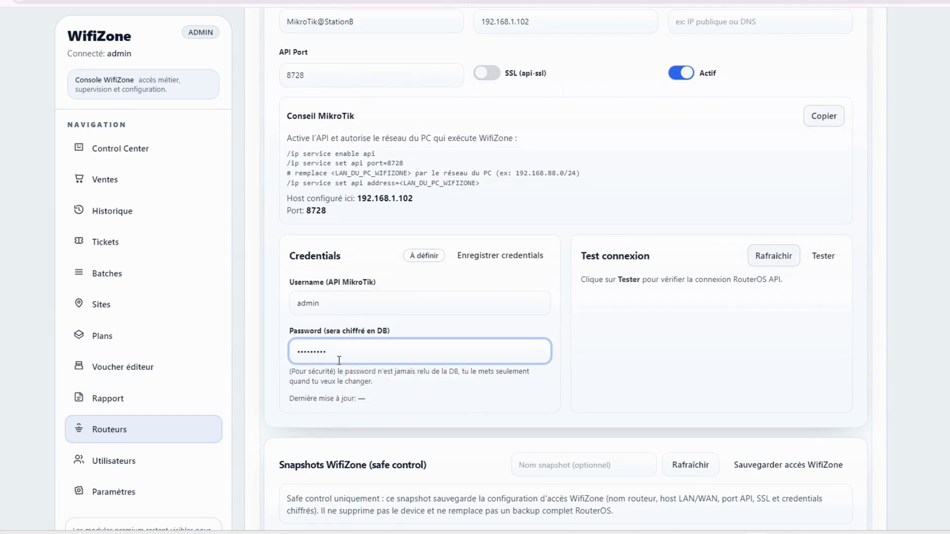
{"action": "left_click", "coordinate": [503, 259]}
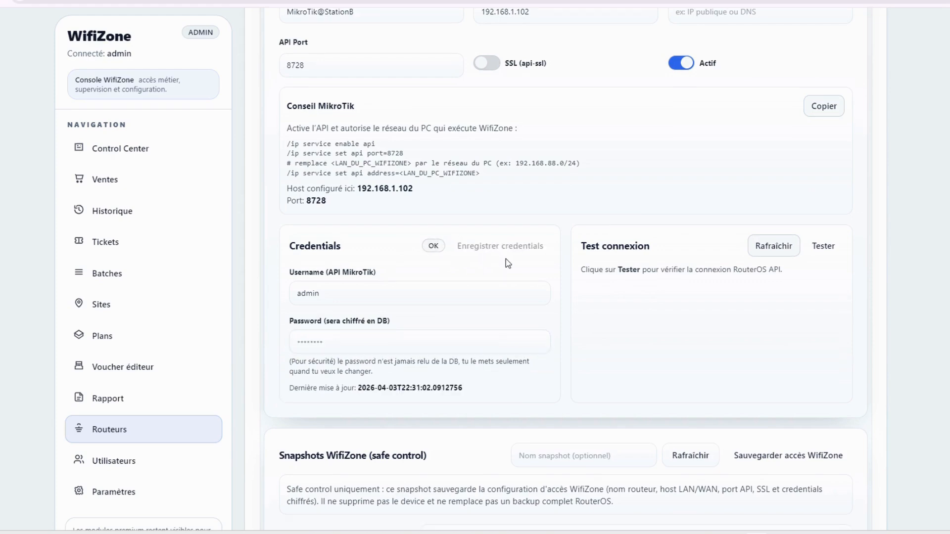
{"action": "left_click", "coordinate": [822, 247]}
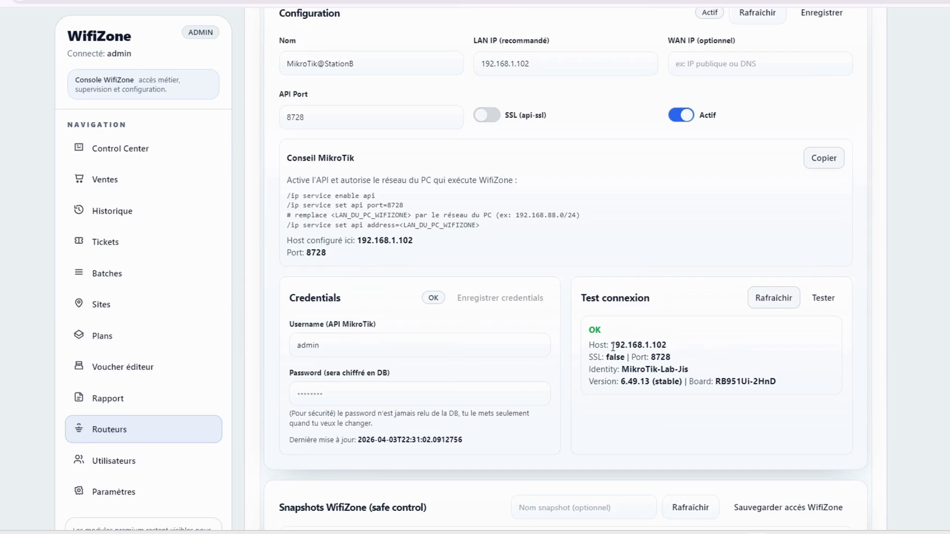
{"action": "scroll", "coordinate": [613, 346], "scroll_direction": "down", "scroll_amount": 3}
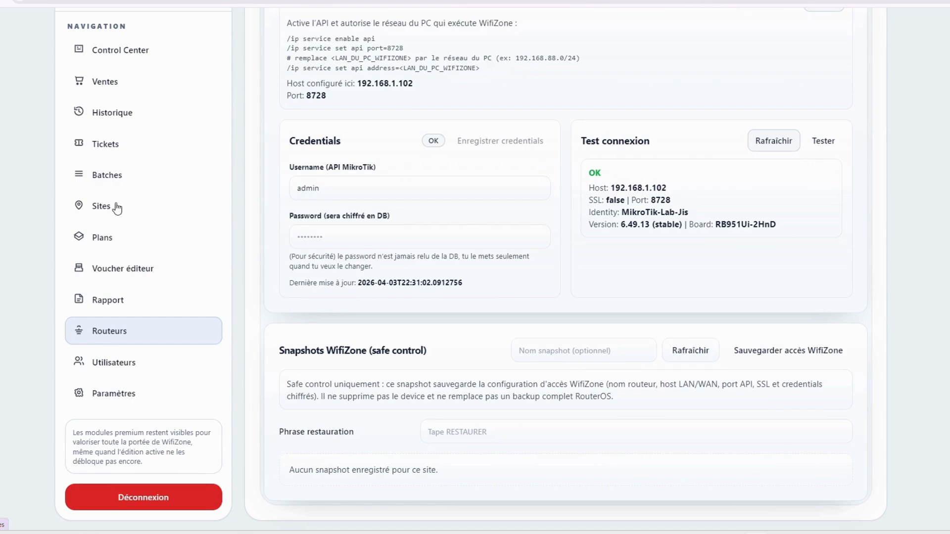
Go to the Plans page and dismiss Chrome's save-password popup
{"action": "left_click", "coordinate": [173, 248]}
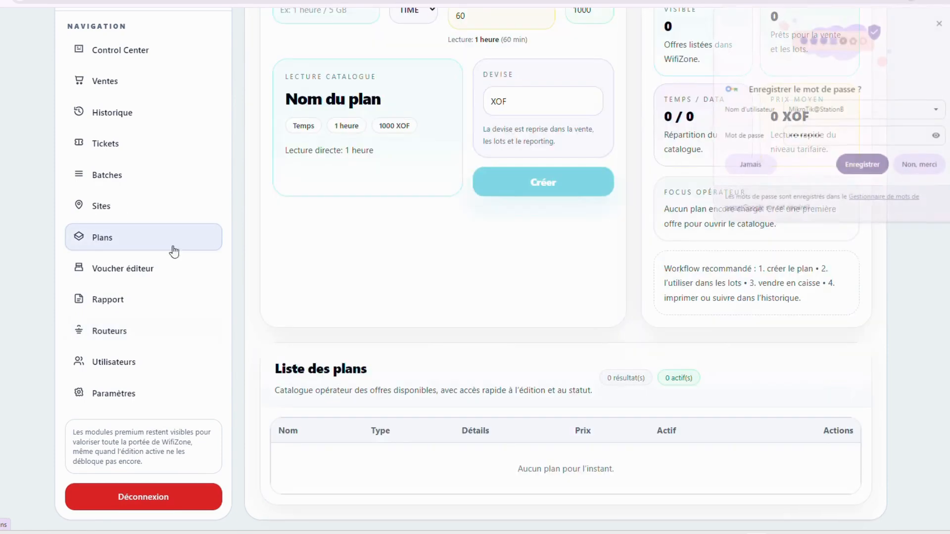
{"action": "scroll", "coordinate": [518, 135], "scroll_direction": "up", "scroll_amount": 5}
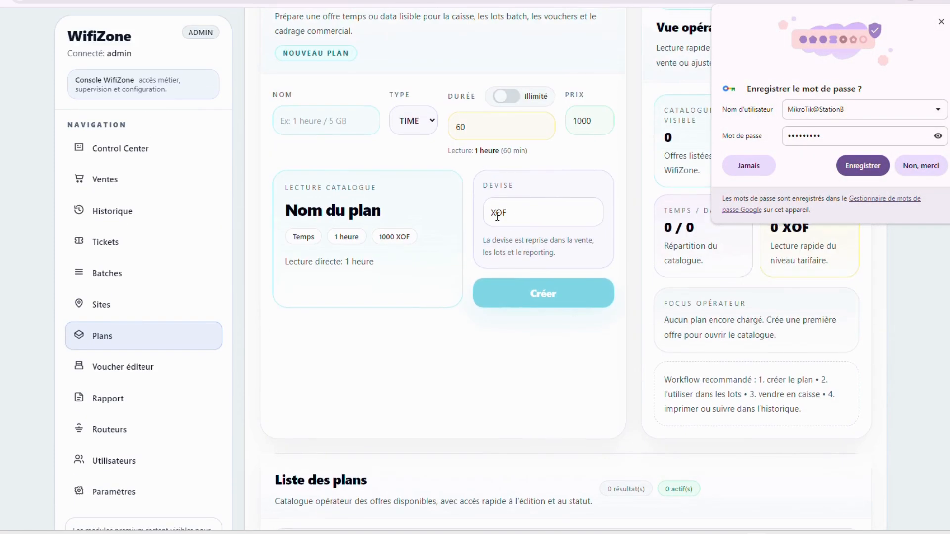
{"action": "left_click", "coordinate": [941, 22]}
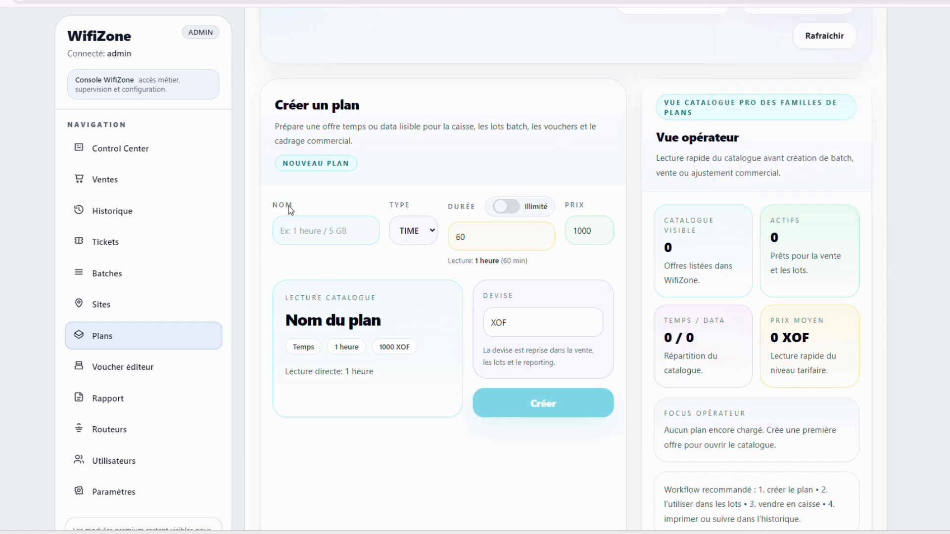
Name the new plan 1H and keep its type as TIME
{"action": "left_click", "coordinate": [333, 231]}
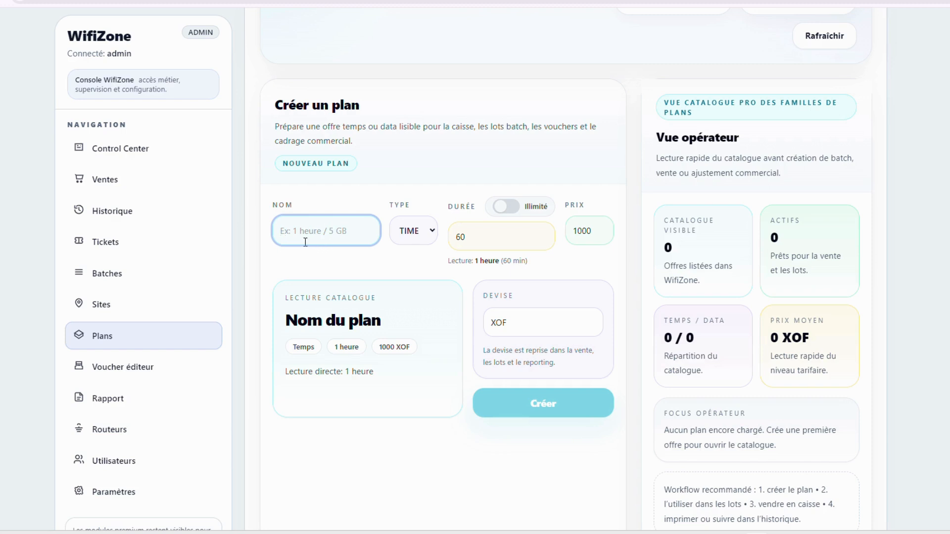
{"action": "type", "text": "1"}
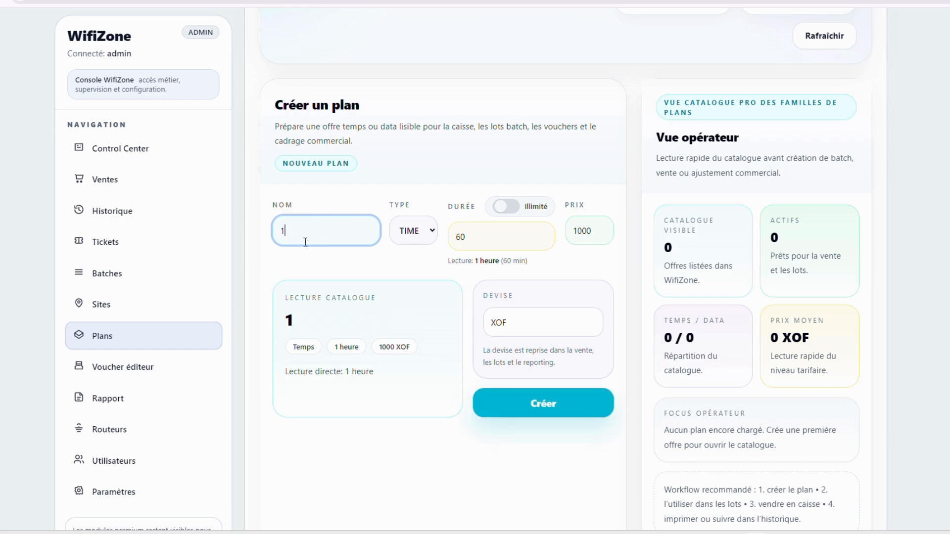
{"action": "type", "text": "H"}
{"action": "key", "text": "Tab"}
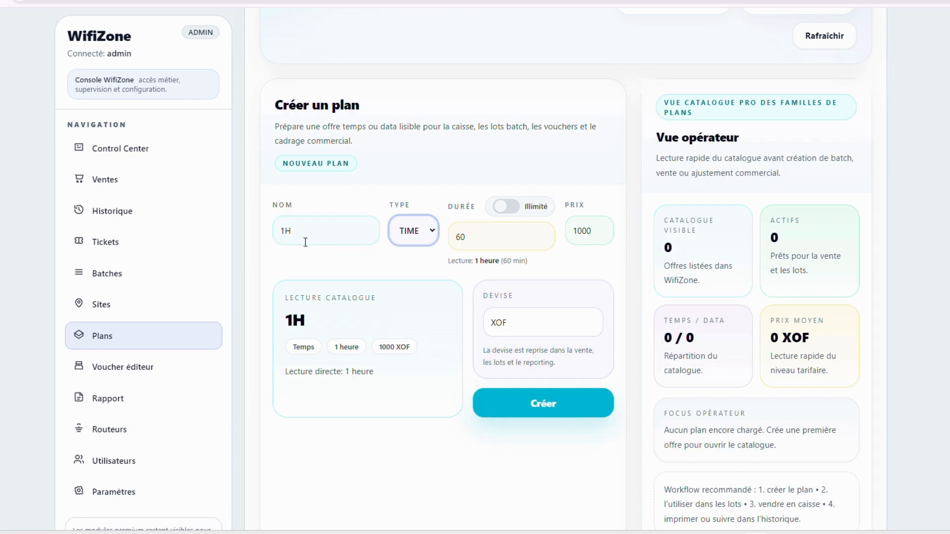
{"action": "left_click", "coordinate": [434, 237]}
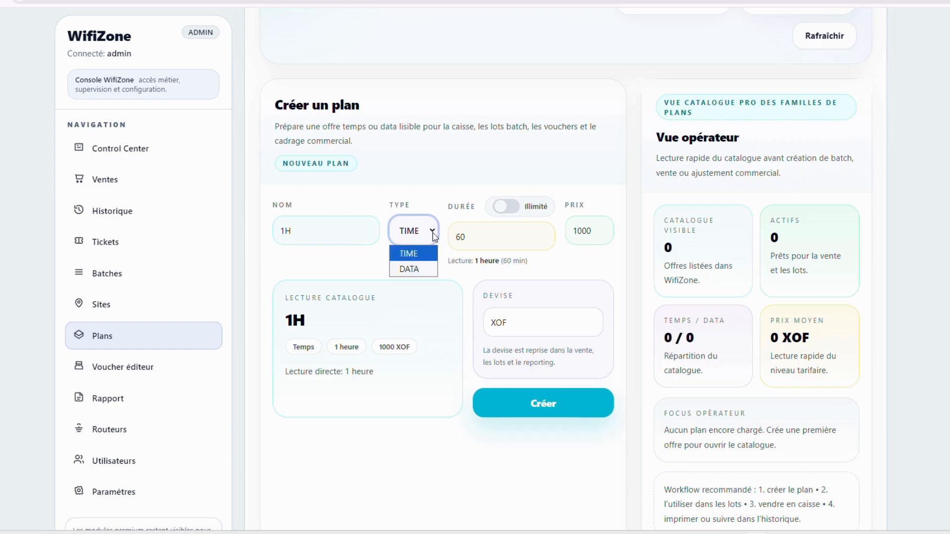
{"action": "left_click", "coordinate": [424, 256]}
Try numeric duration values such as 60 and 1233 for the 1H plan
{"action": "left_click_drag", "start_coordinate": [479, 241], "coordinate": [438, 243]}
{"action": "type", "text": "6"}
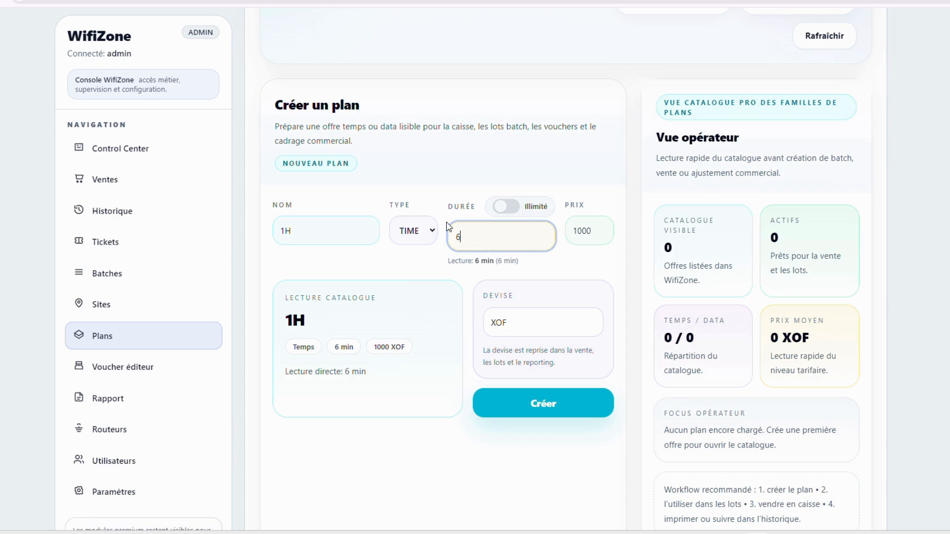
{"action": "type", "text": "0"}
{"action": "key", "text": "BackSpace"}
{"action": "left_click_drag", "start_coordinate": [451, 262], "coordinate": [524, 265]}
{"action": "left_click", "coordinate": [493, 225]}
{"action": "key", "text": "BackSpace"}
{"action": "type", "text": "1233"}
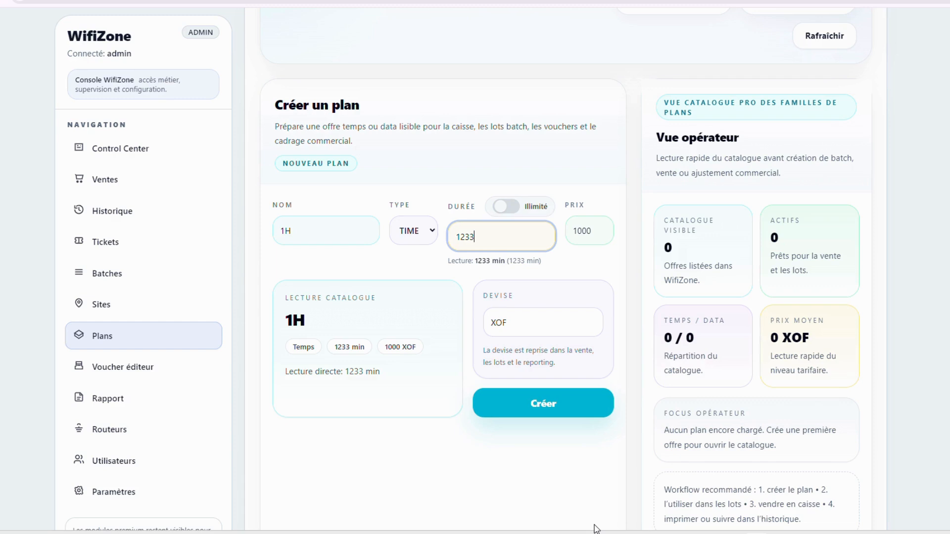
{"action": "type", "text": "H"}
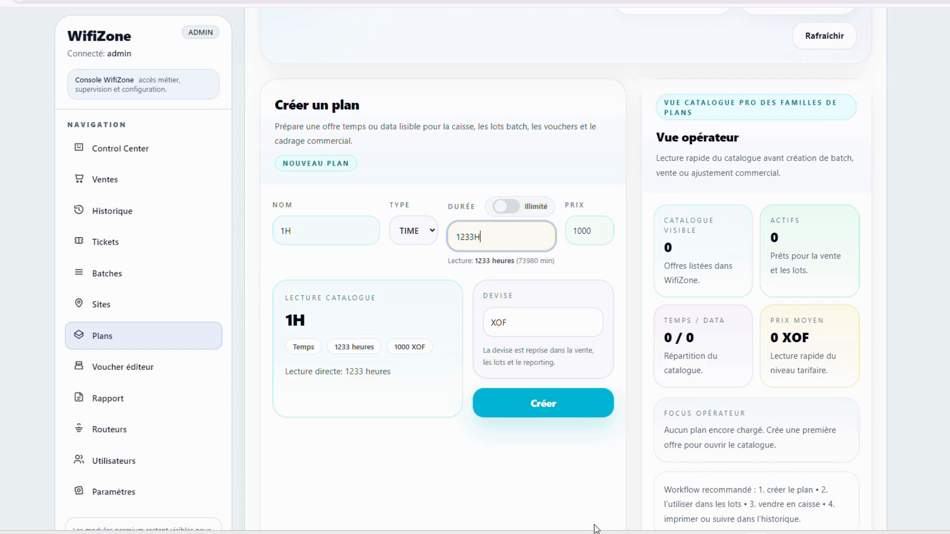
{"action": "key", "text": "BackSpace"}
{"action": "key", "text": "BackSpace"}
{"action": "key", "text": "BackSpace"}
{"action": "key", "text": "BackSpace"}
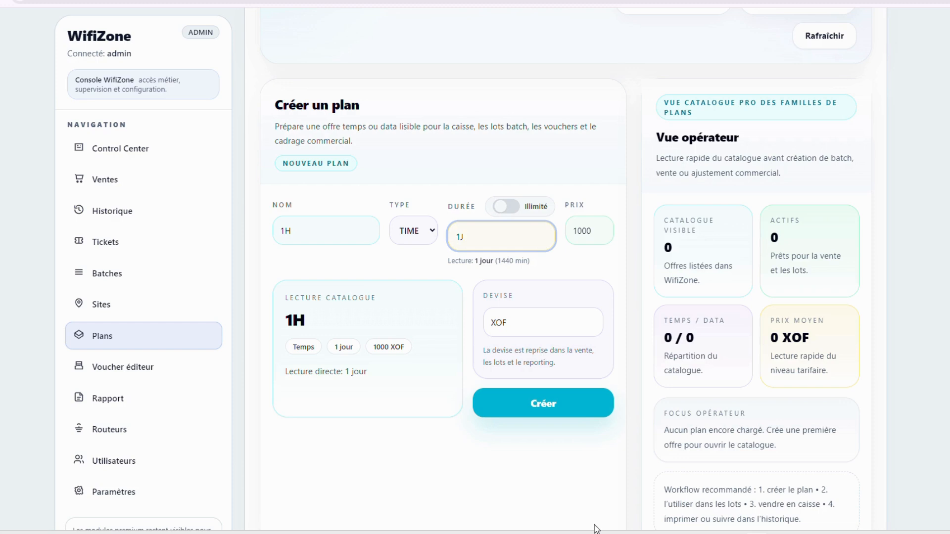
Test duration units J, S, D, W and MO, then settle on 1H
{"action": "key", "text": "BackSpace"}
{"action": "type", "text": "5"}
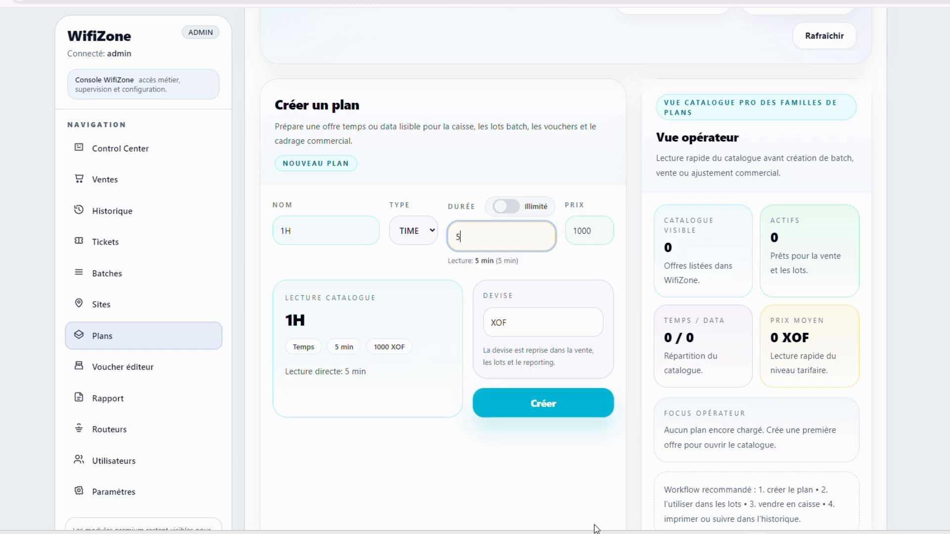
{"action": "type", "text": "J"}
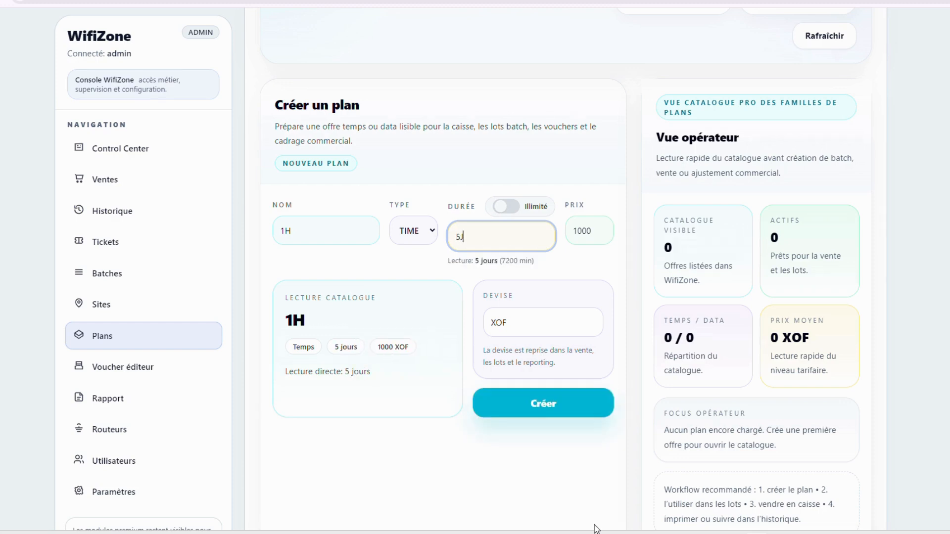
{"action": "key", "text": "BackSpace"}
{"action": "type", "text": "S"}
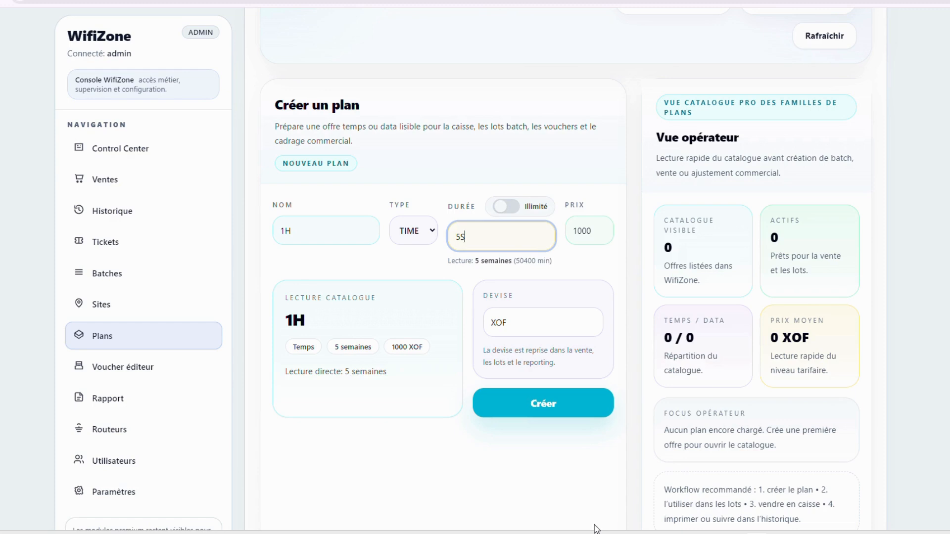
{"action": "key", "text": "BackSpace"}
{"action": "type", "text": "D"}
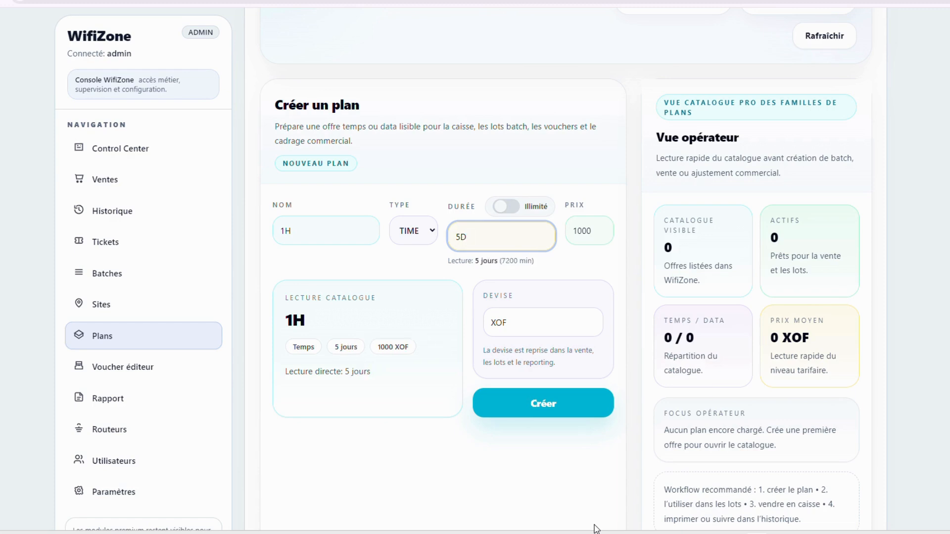
{"action": "key", "text": "BackSpace"}
{"action": "type", "text": "J"}
{"action": "key", "text": "BackSpace"}
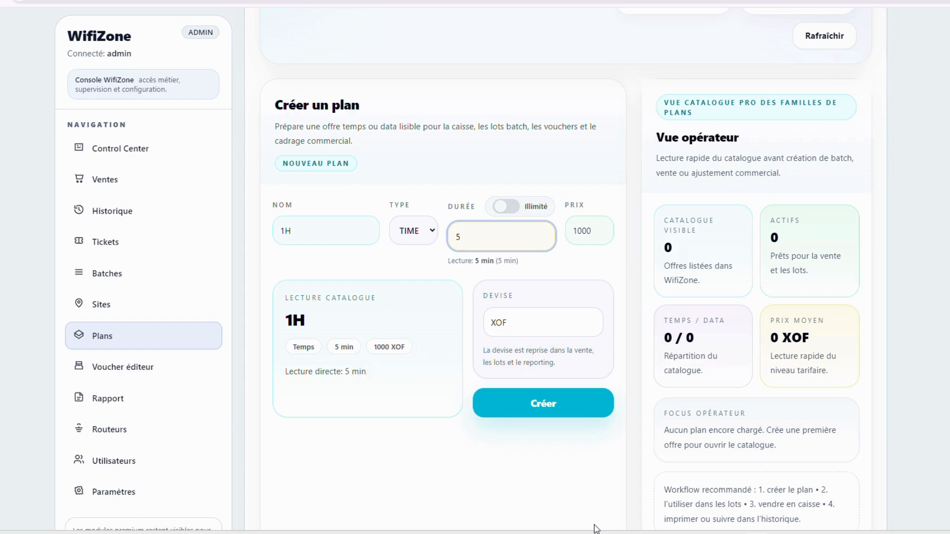
{"action": "type", "text": "W"}
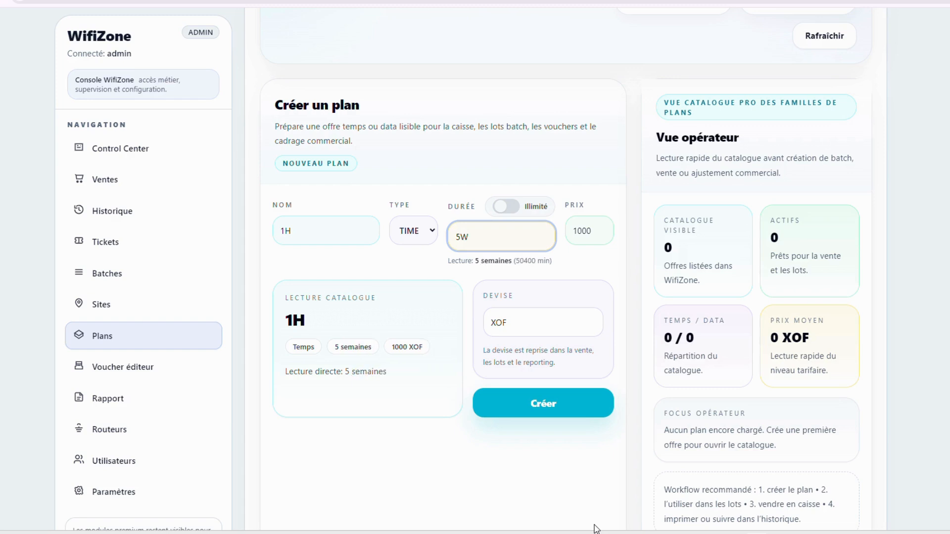
{"action": "key", "text": "BackSpace"}
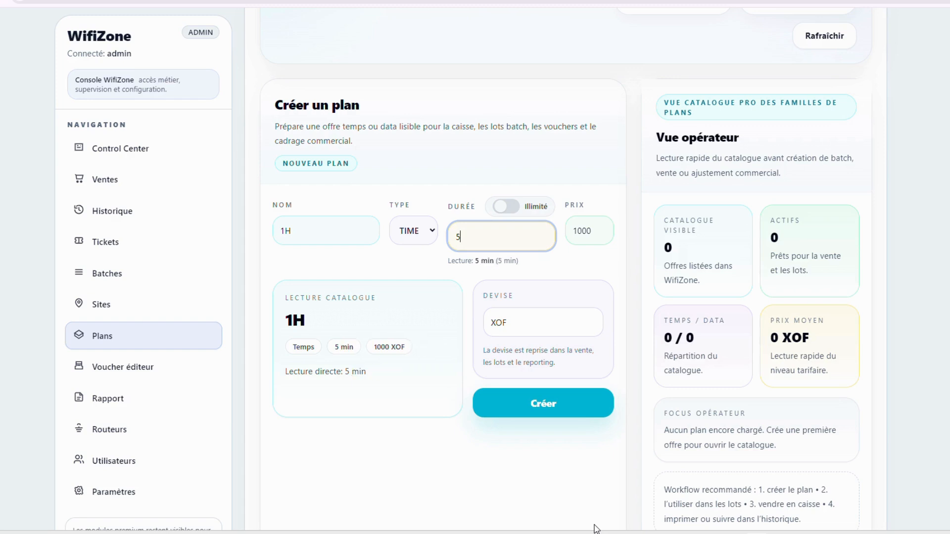
{"action": "type", "text": "MO"}
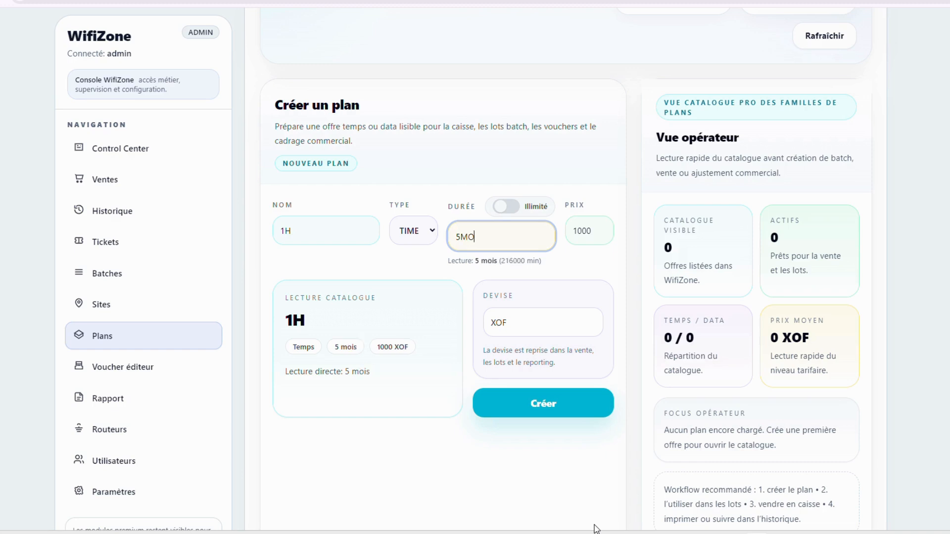
{"action": "key", "text": "BackSpace"}
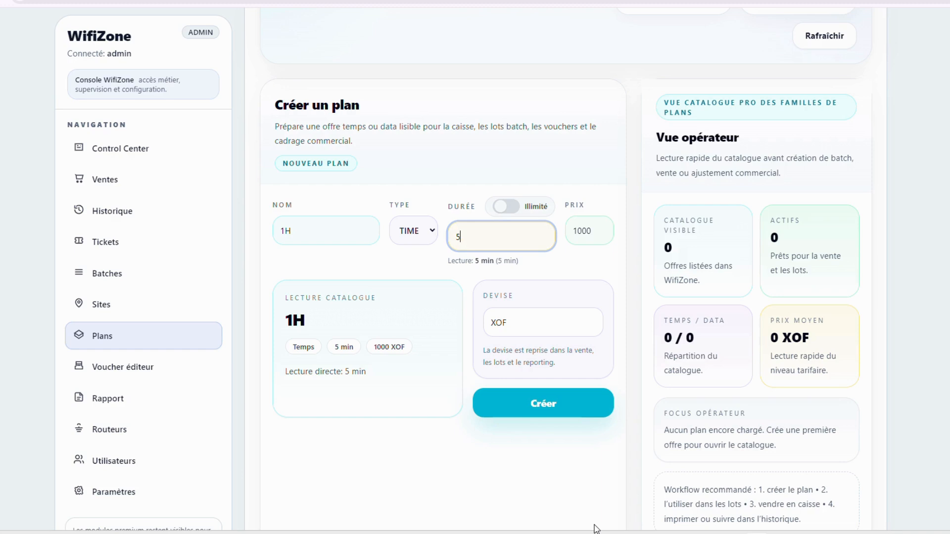
{"action": "key", "text": "BackSpace"}
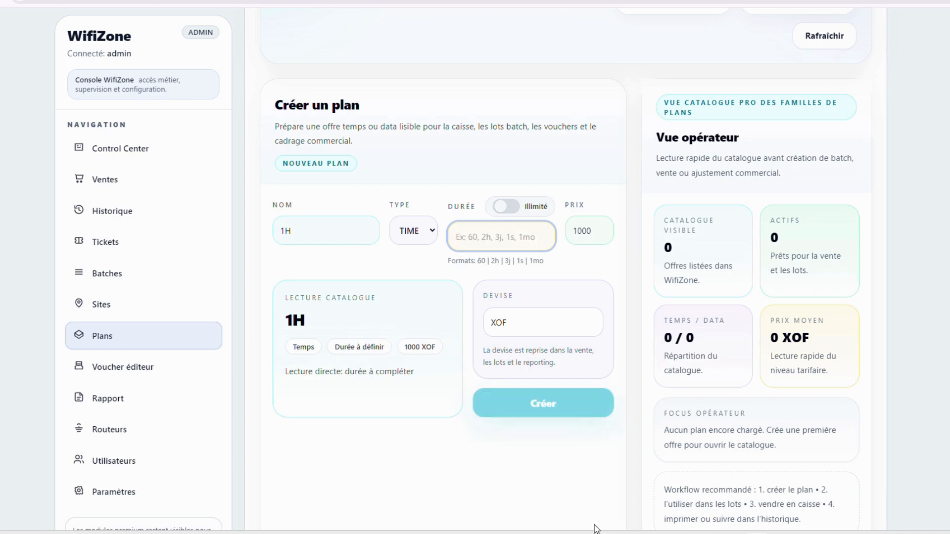
{"action": "type", "text": "1H"}
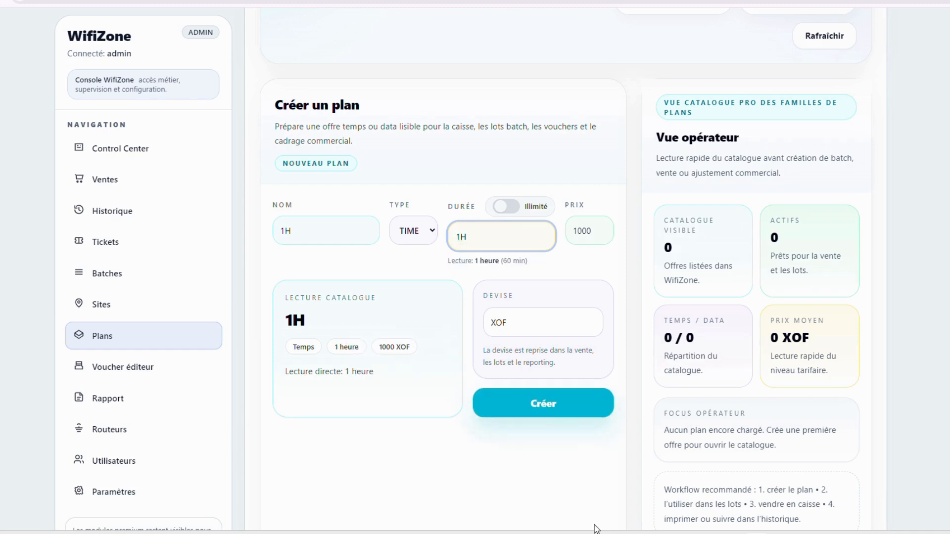
Price the plan at 50 with currency F and create it
{"action": "key", "text": "Tab"}
{"action": "type", "text": "50"}
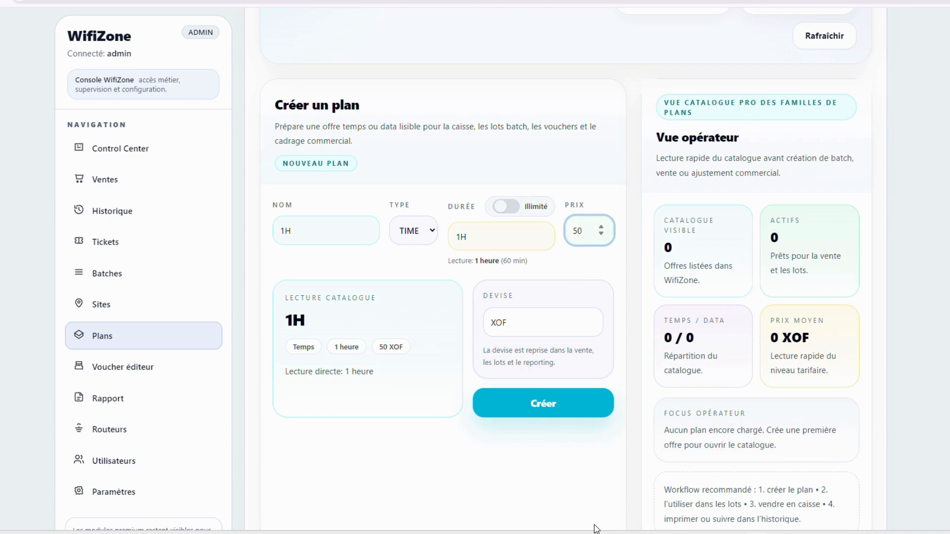
{"action": "left_click", "coordinate": [510, 330]}
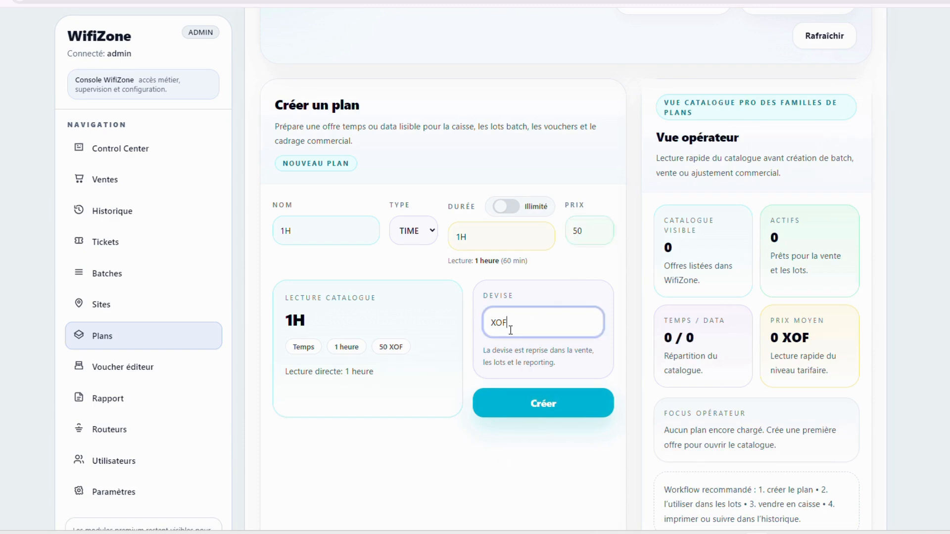
{"action": "key", "text": "BackSpace"}
{"action": "key", "text": "BackSpace"}
{"action": "left_click", "coordinate": [536, 405]}
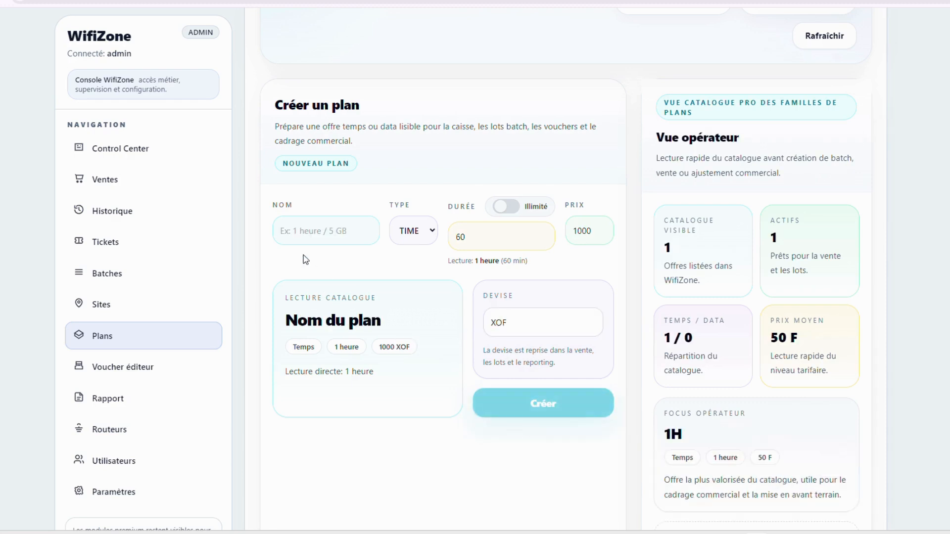
Name the next plan 2H and set its duration to 2H
{"action": "left_click", "coordinate": [313, 236]}
{"action": "type", "text": "2"}
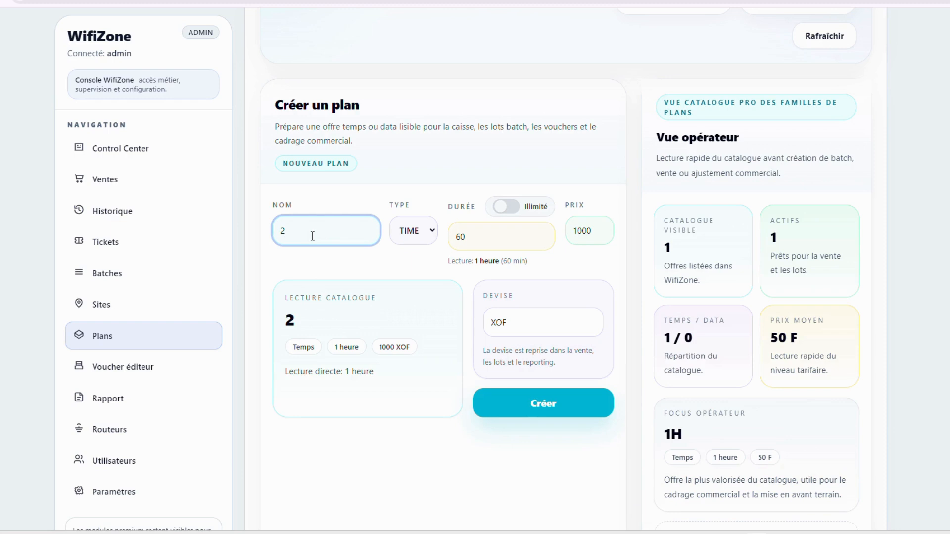
{"action": "type", "text": "H"}
{"action": "key", "text": "Tab"}
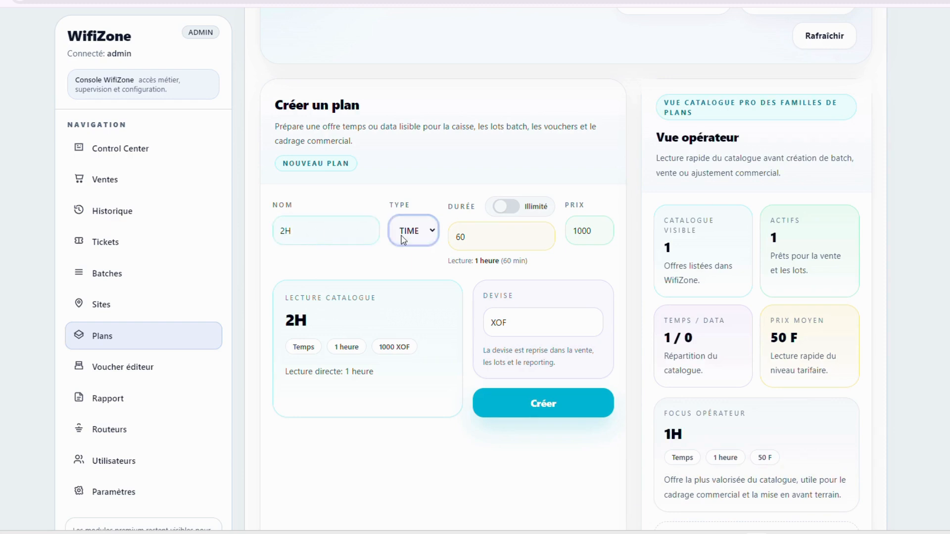
{"action": "left_click", "coordinate": [452, 237]}
{"action": "key", "text": "ctrl+a"}
{"action": "type", "text": "120"}
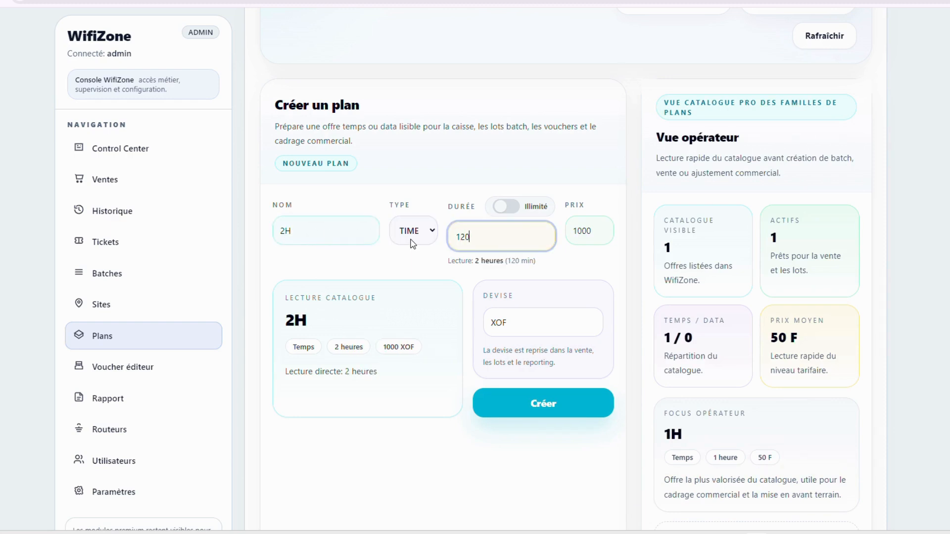
{"action": "key", "text": "BackSpace"}
{"action": "key", "text": "BackSpace"}
{"action": "key", "text": "BackSpace"}
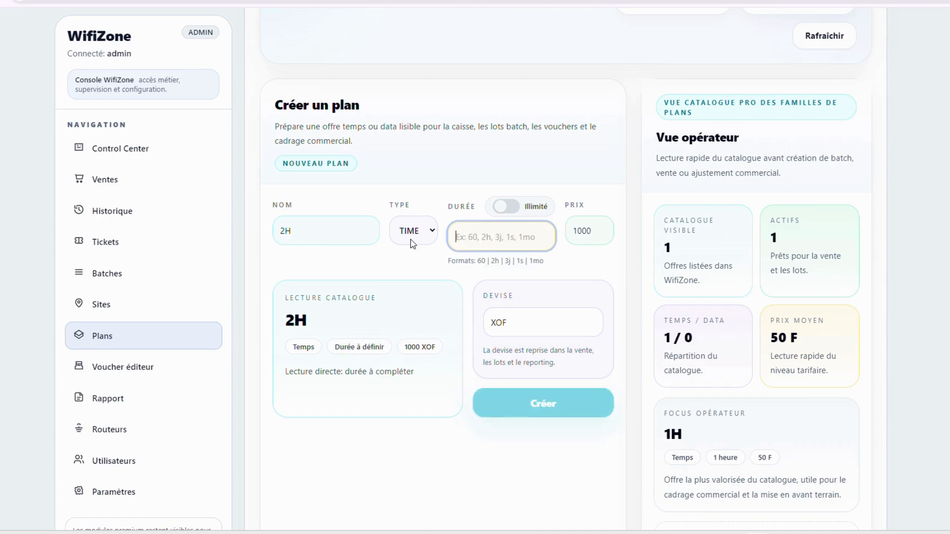
{"action": "type", "text": "2H"}
Price the 2H plan at 100 with currency F and create it
{"action": "key", "text": "Tab"}
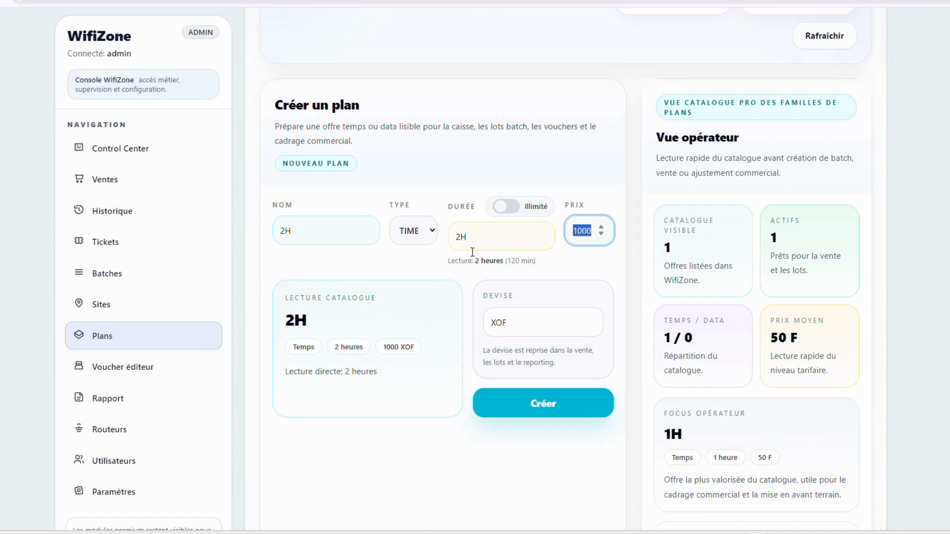
{"action": "type", "text": "100"}
{"action": "key", "text": "Tab"}
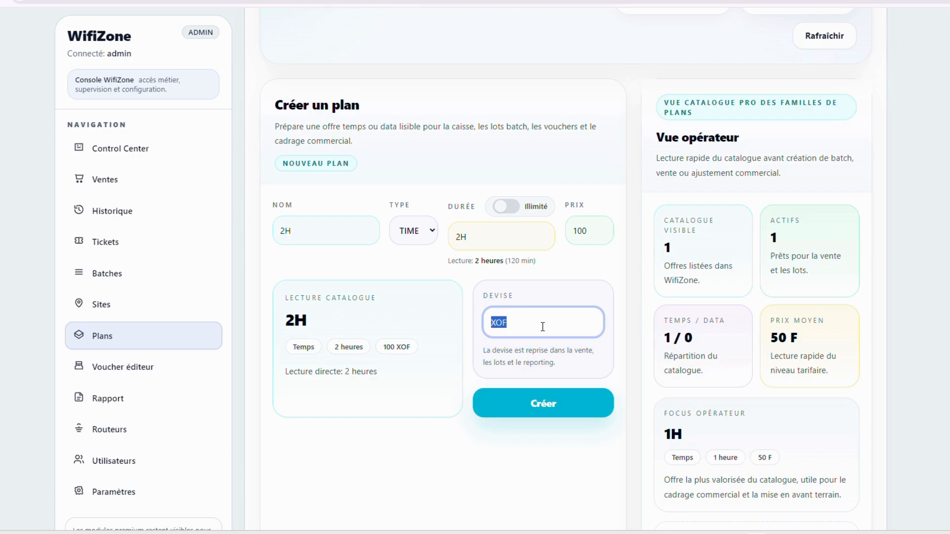
{"action": "type", "text": "F"}
{"action": "key", "text": "Tab"}
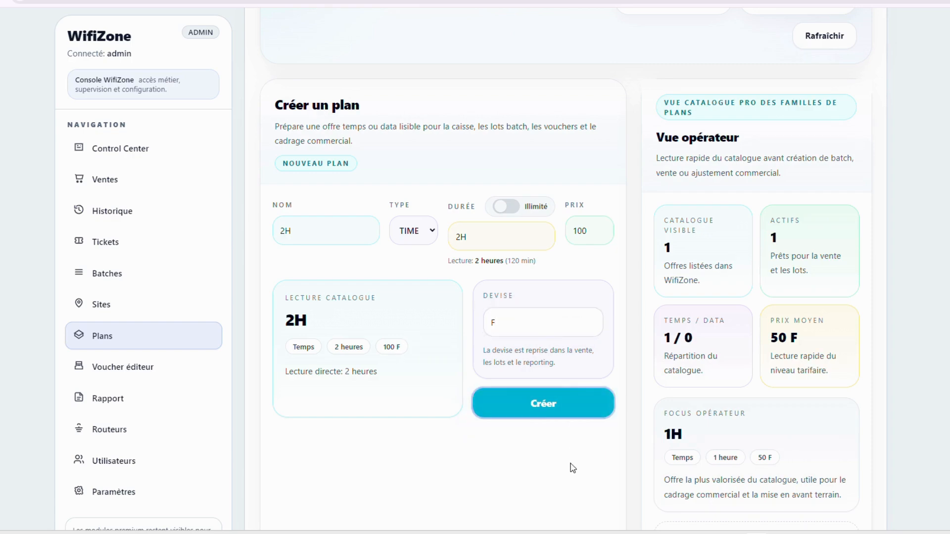
{"action": "left_click", "coordinate": [514, 402]}
Scroll through the catalogue listing 1H at 50 F and 2H at 100 F
{"action": "scroll", "coordinate": [625, 432], "scroll_direction": "down", "scroll_amount": 5}
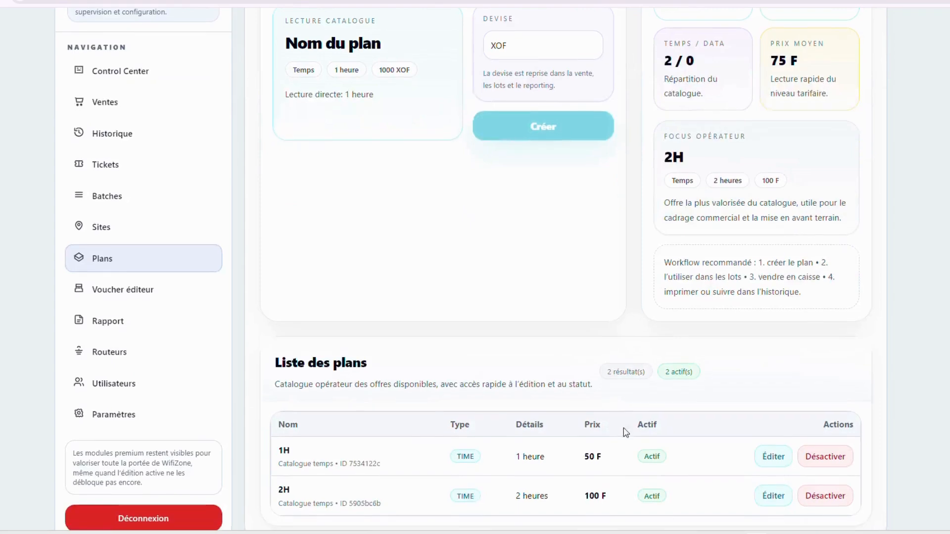
{"action": "scroll", "coordinate": [624, 429], "scroll_direction": "down", "scroll_amount": 1}
{"action": "left_click_drag", "start_coordinate": [283, 442], "coordinate": [353, 443]}
{"action": "left_click", "coordinate": [301, 469]}
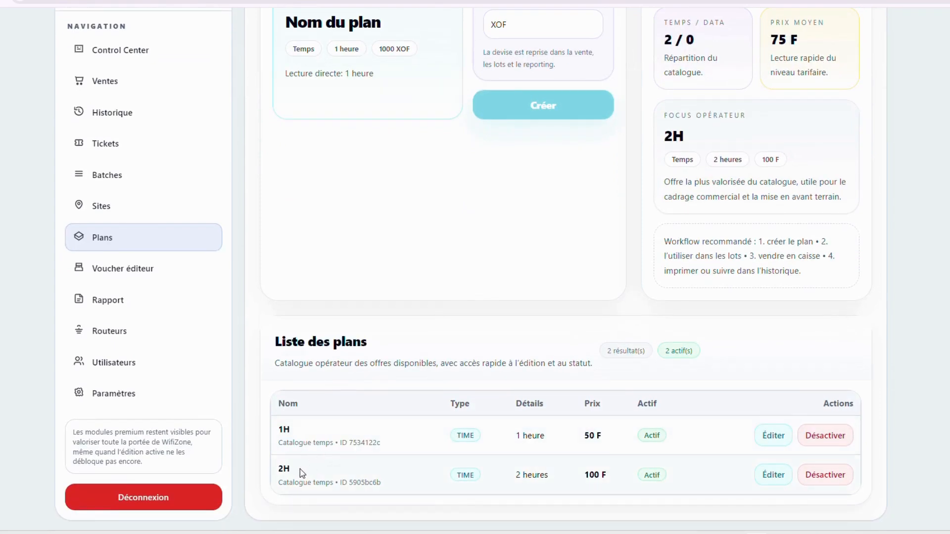
{"action": "scroll", "coordinate": [161, 295], "scroll_direction": "up", "scroll_amount": 3}
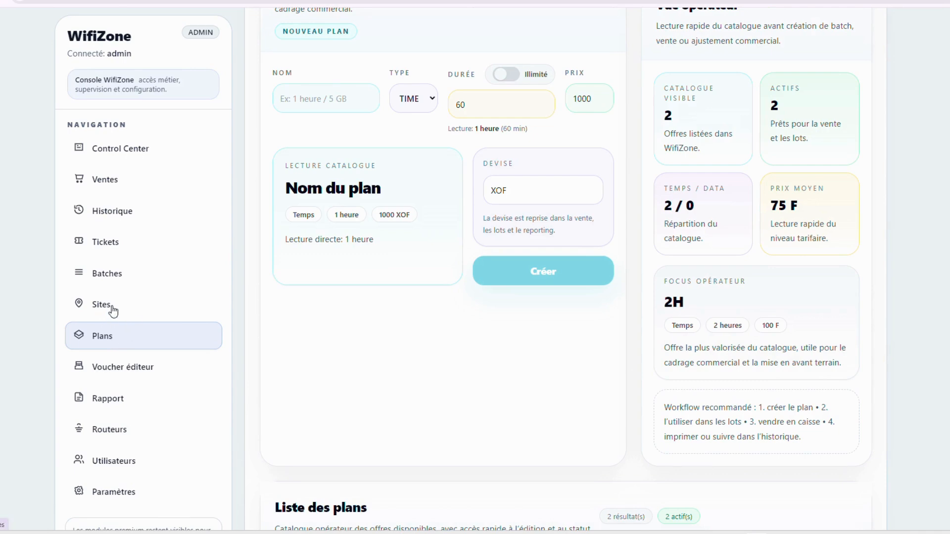
Open the ticket batch page and preview the Marchand, Mineur and Pro lot types
{"action": "left_click", "coordinate": [115, 274]}
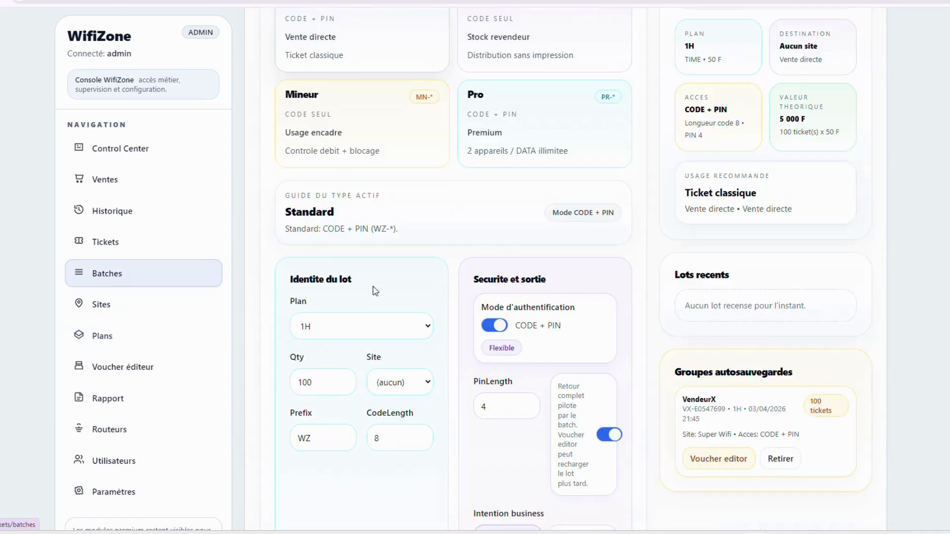
{"action": "scroll", "coordinate": [369, 183], "scroll_direction": "up", "scroll_amount": 7}
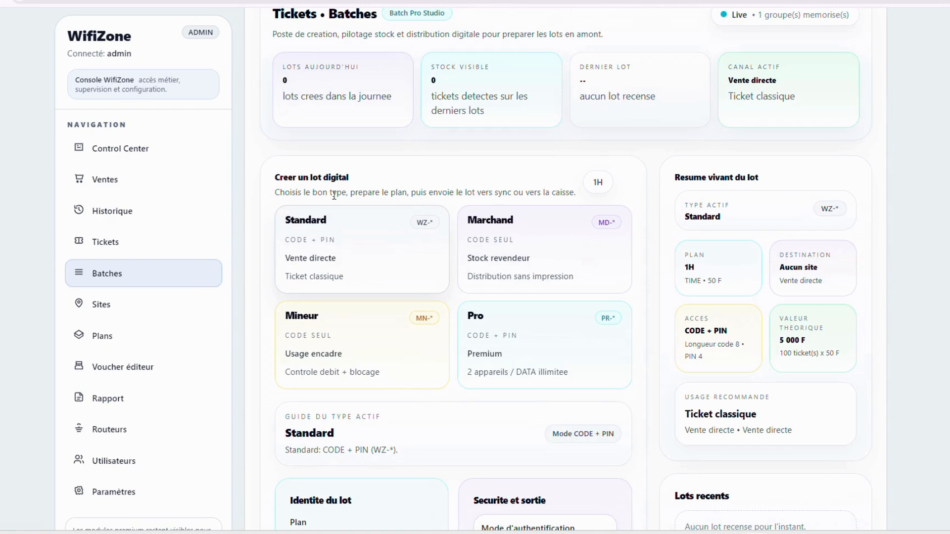
{"action": "left_click", "coordinate": [558, 243]}
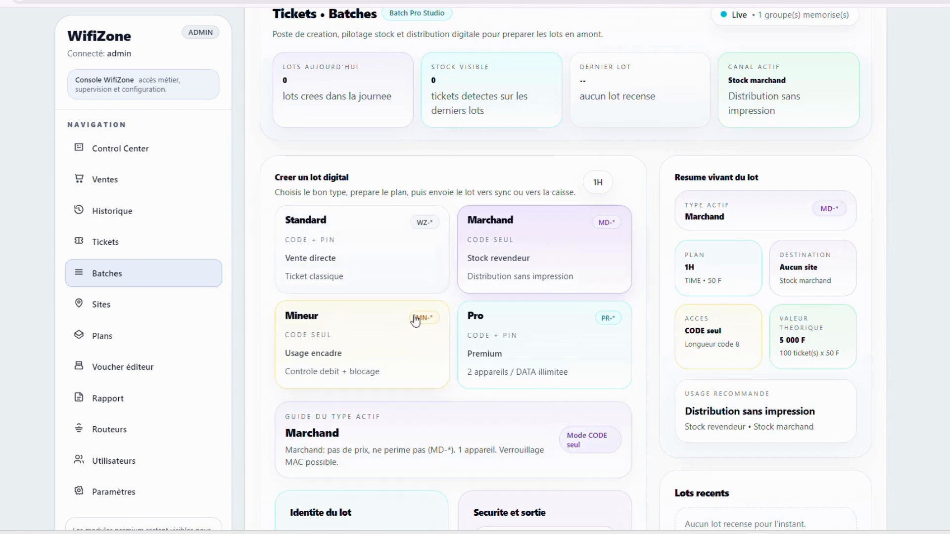
{"action": "left_click", "coordinate": [413, 331]}
{"action": "left_click", "coordinate": [526, 335]}
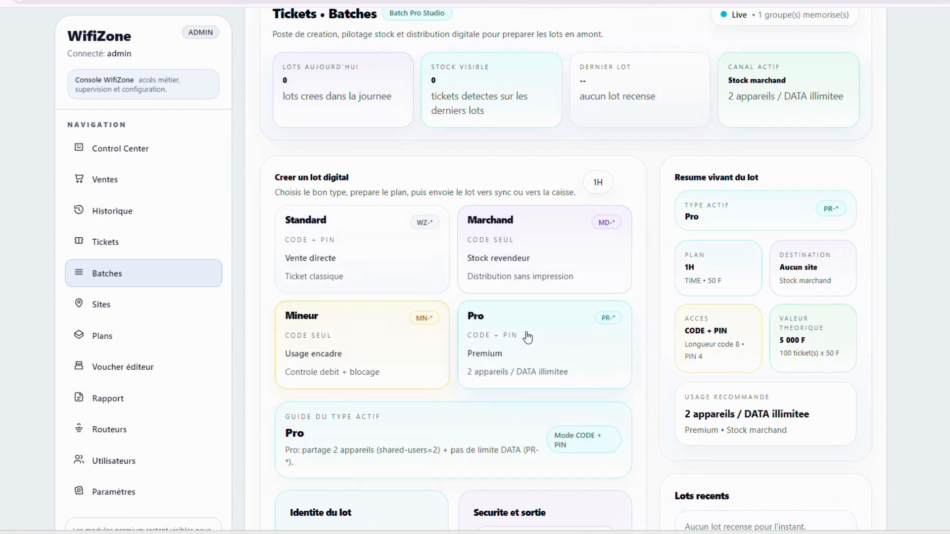
Cycle through Mineur, Pro and Marchand again, then return to Standard
{"action": "left_click", "coordinate": [312, 350]}
{"action": "left_click", "coordinate": [520, 365]}
{"action": "left_click", "coordinate": [539, 278]}
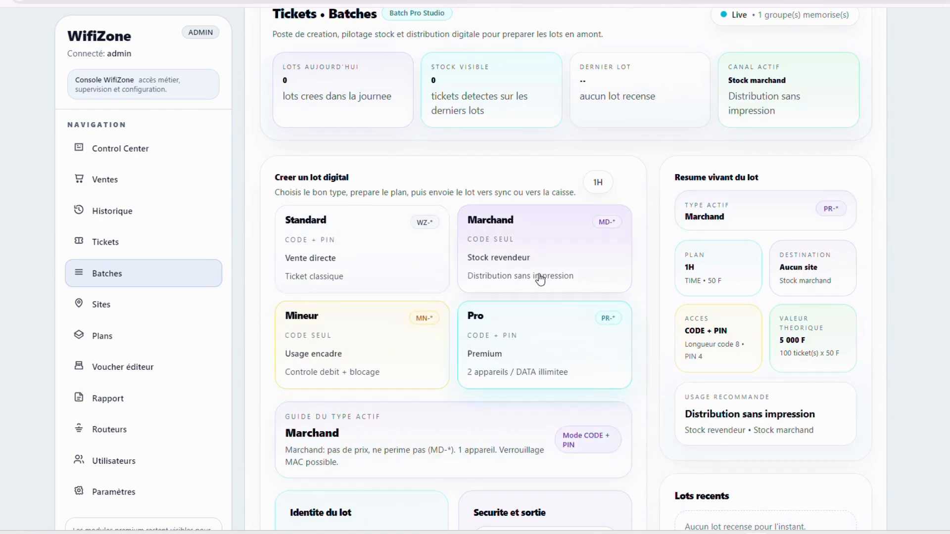
{"action": "left_click", "coordinate": [322, 276]}
{"action": "scroll", "coordinate": [327, 363], "scroll_direction": "down", "scroll_amount": 3}
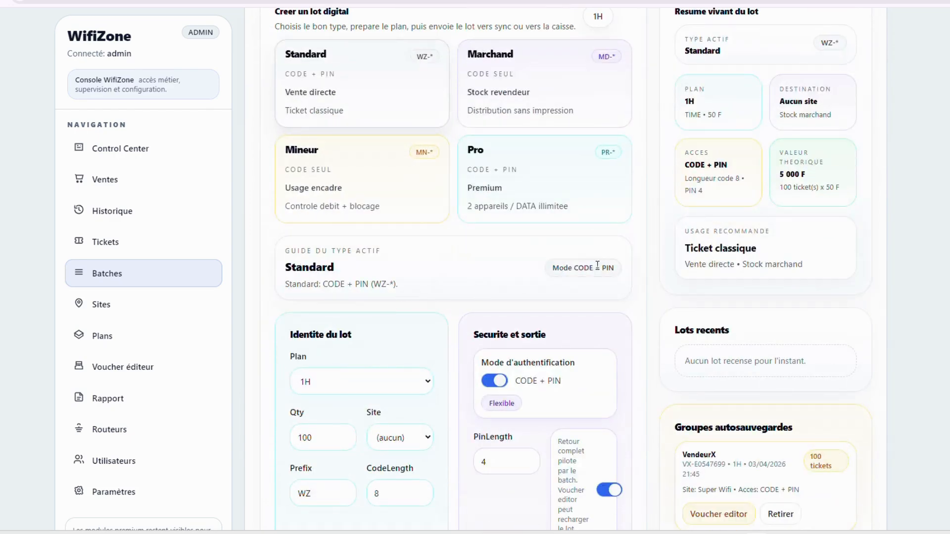
Keep plan 1H and set quantity 200, site StationA and code length 6
{"action": "left_click", "coordinate": [426, 386]}
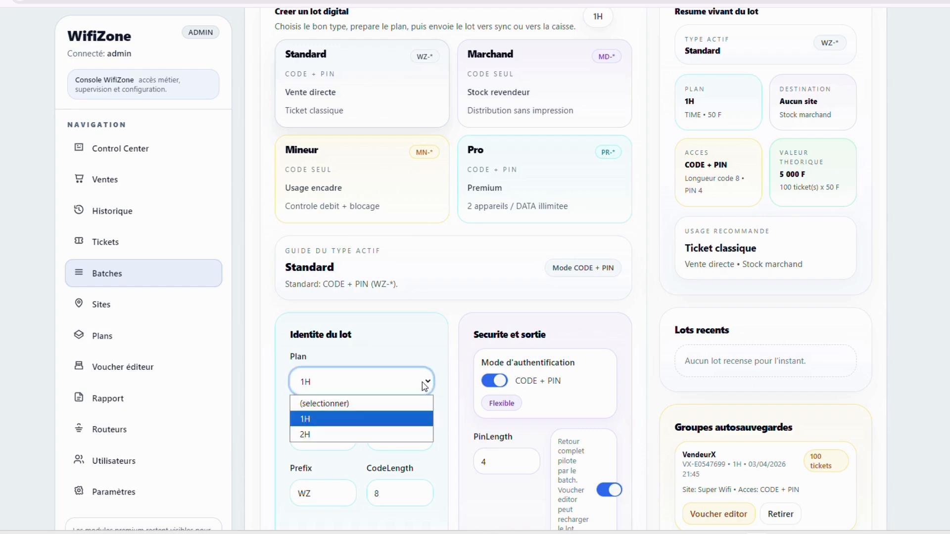
{"action": "left_click", "coordinate": [413, 392]}
{"action": "scroll", "coordinate": [371, 455], "scroll_direction": "down", "scroll_amount": 4}
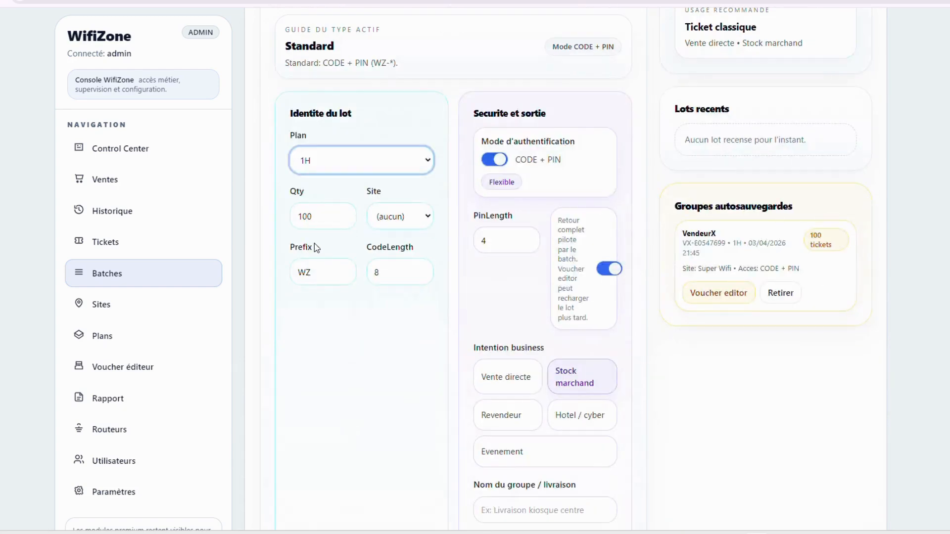
{"action": "left_click_drag", "start_coordinate": [320, 220], "coordinate": [292, 229]}
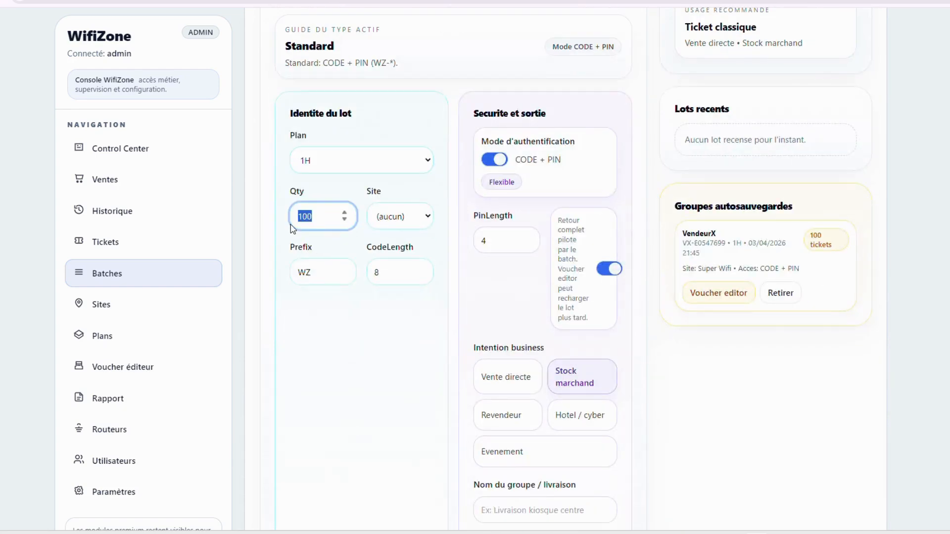
{"action": "type", "text": "200"}
{"action": "left_click", "coordinate": [429, 216]}
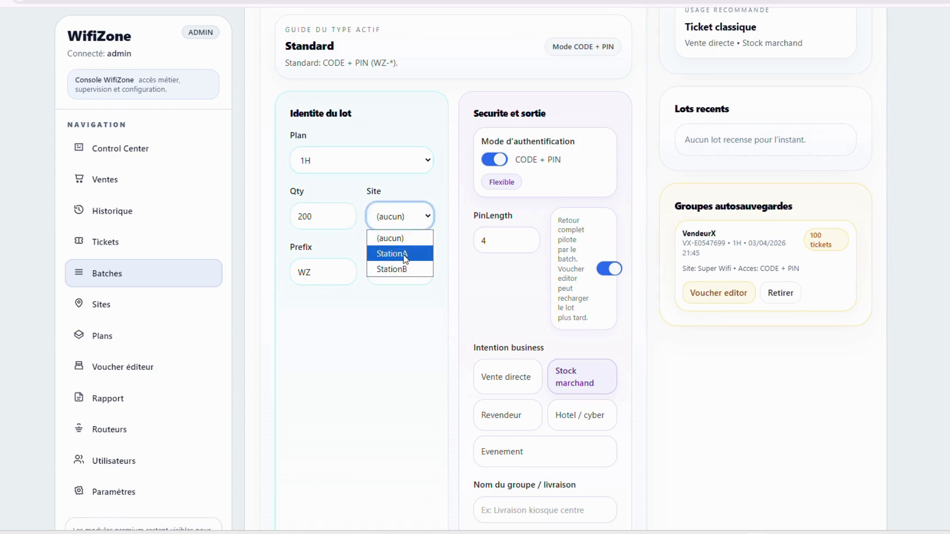
{"action": "left_click", "coordinate": [405, 254]}
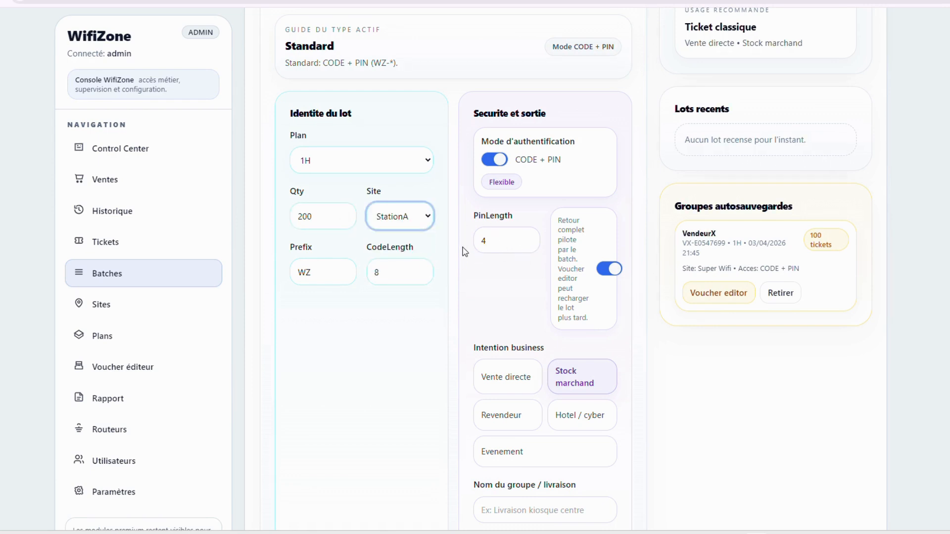
{"action": "left_click", "coordinate": [375, 274]}
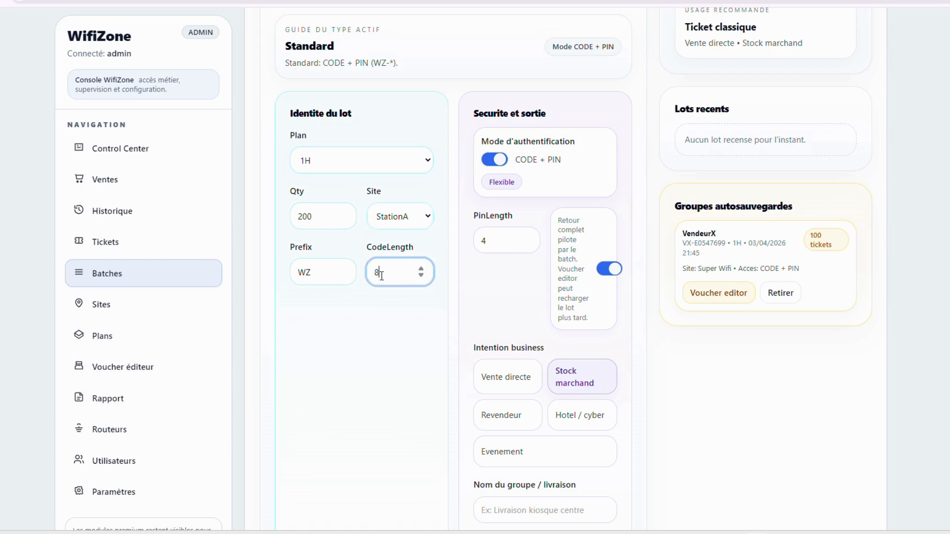
{"action": "double_click", "coordinate": [375, 273]}
{"action": "type", "text": "6"}
Name the group md-vendeurA, choose Revendeur intent, and create the batch
{"action": "scroll", "coordinate": [596, 273], "scroll_direction": "down", "scroll_amount": 1}
{"action": "scroll", "coordinate": [596, 271], "scroll_direction": "down", "scroll_amount": 1}
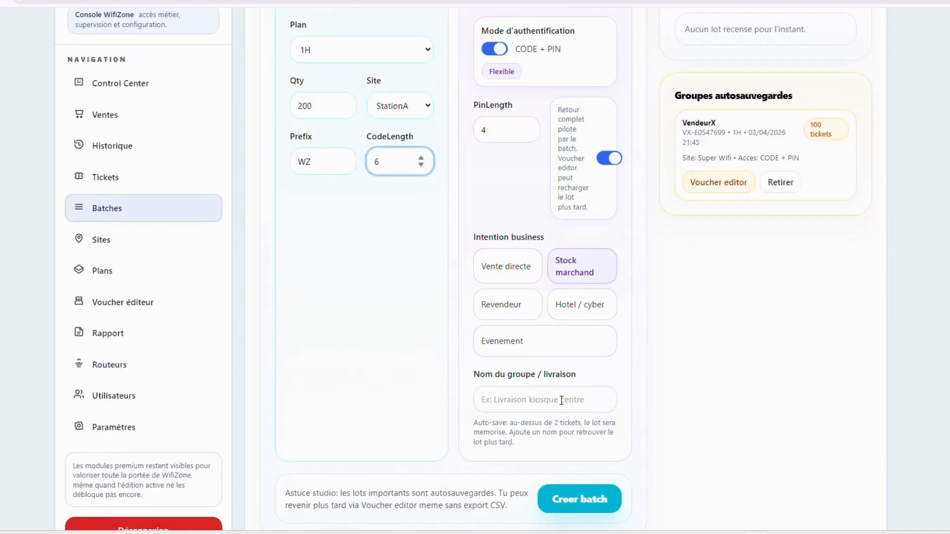
{"action": "scroll", "coordinate": [562, 400], "scroll_direction": "down", "scroll_amount": 1}
{"action": "left_click", "coordinate": [511, 369]}
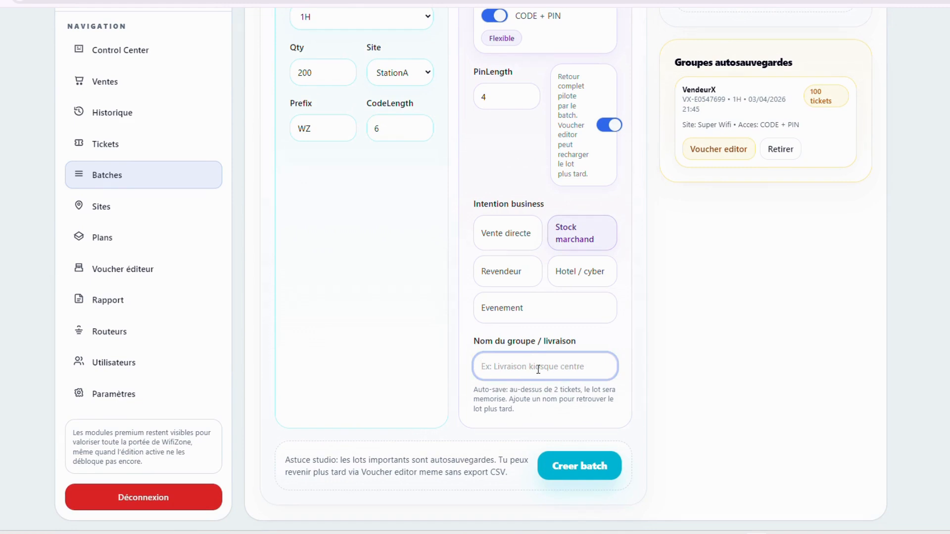
{"action": "type", "text": "vENDEU"}
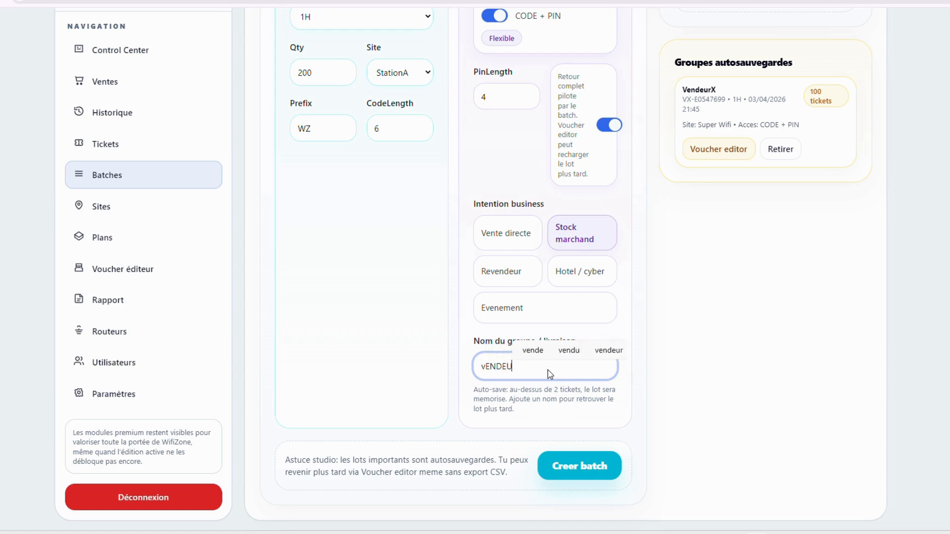
{"action": "key", "text": "BackSpace"}
{"action": "key", "text": "BackSpace"}
{"action": "key", "text": "BackSpace"}
{"action": "key", "text": "BackSpace"}
{"action": "key", "text": "BackSpace"}
{"action": "key", "text": "BackSpace"}
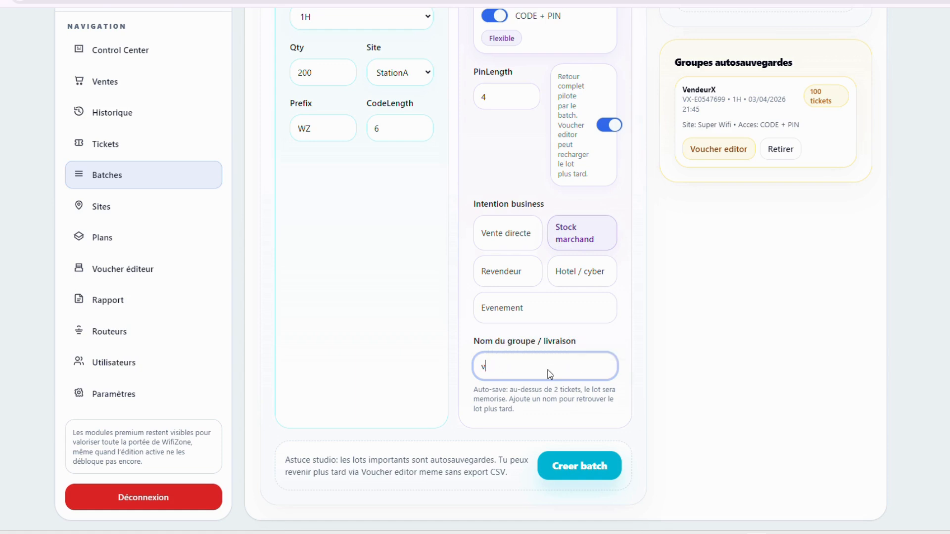
{"action": "type", "text": "M"}
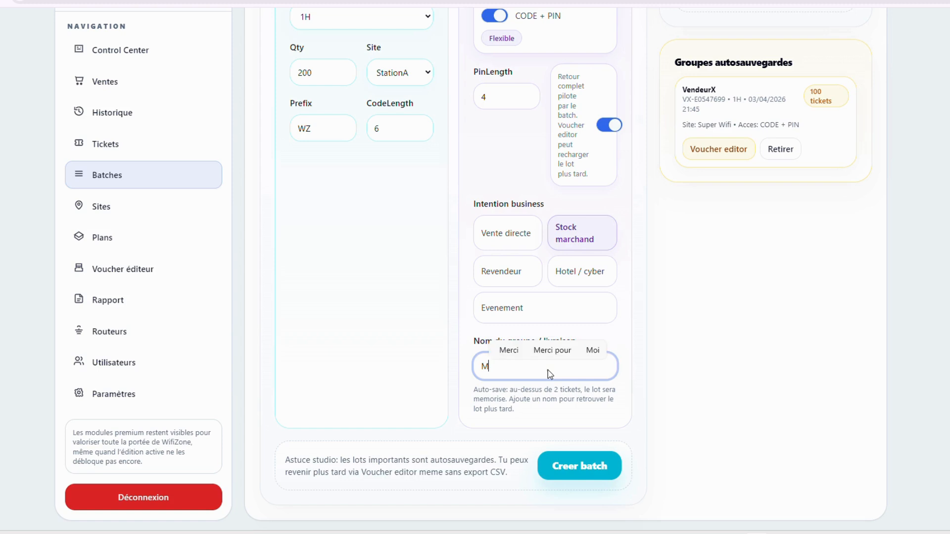
{"action": "key", "text": "BackSpace"}
{"action": "type", "text": "md-ve"}
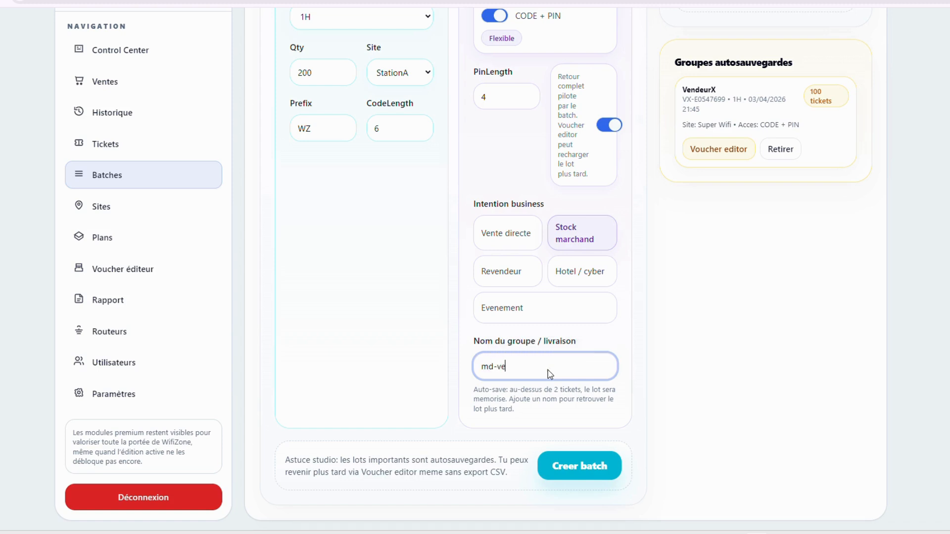
{"action": "type", "text": "ndeurA"}
{"action": "left_click", "coordinate": [496, 277]}
{"action": "left_click", "coordinate": [578, 468]}
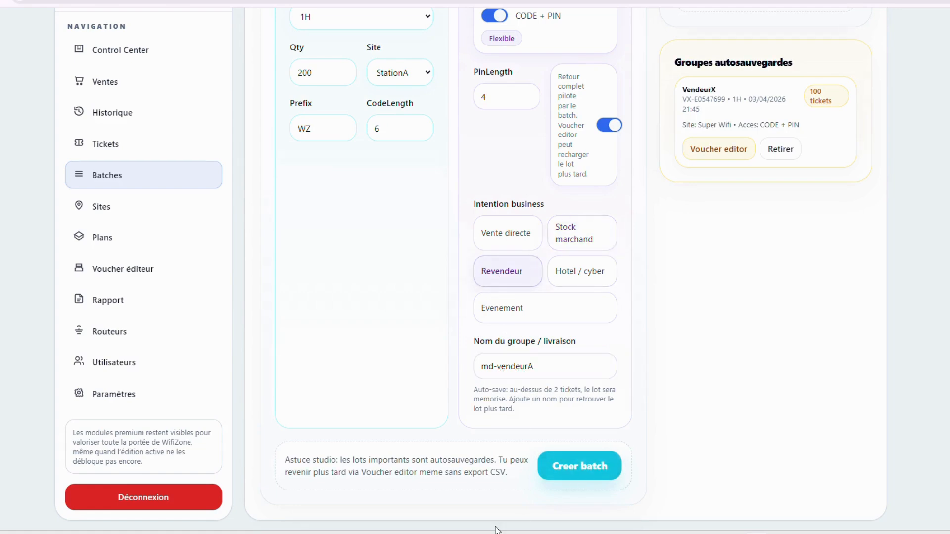
Remove the old VendeurX autosaved group
{"action": "scroll", "coordinate": [724, 239], "scroll_direction": "up", "scroll_amount": 1}
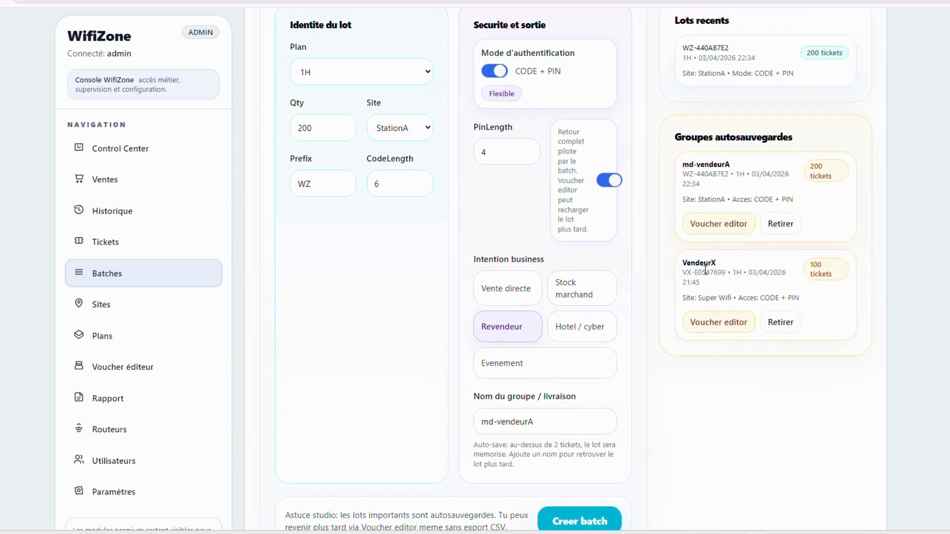
{"action": "left_click", "coordinate": [787, 324]}
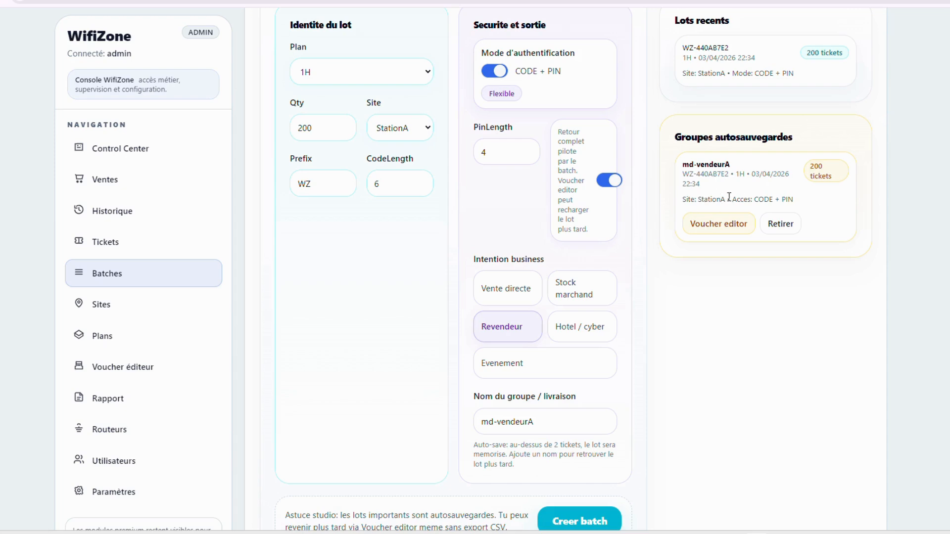
{"action": "left_click_drag", "start_coordinate": [683, 165], "coordinate": [739, 174]}
Review the batch results: 200 tickets saved under group md-vendeurA
{"action": "scroll", "coordinate": [301, 250], "scroll_direction": "down", "scroll_amount": 4}
{"action": "scroll", "coordinate": [567, 333], "scroll_direction": "up", "scroll_amount": 3}
{"action": "scroll", "coordinate": [568, 333], "scroll_direction": "up", "scroll_amount": 10}
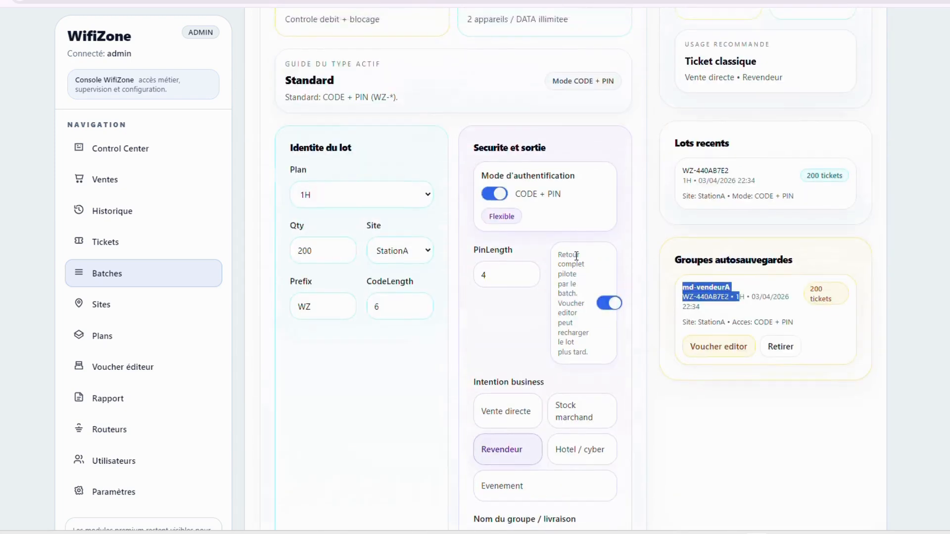
{"action": "scroll", "coordinate": [521, 263], "scroll_direction": "down", "scroll_amount": 9}
{"action": "scroll", "coordinate": [527, 363], "scroll_direction": "down", "scroll_amount": 10}
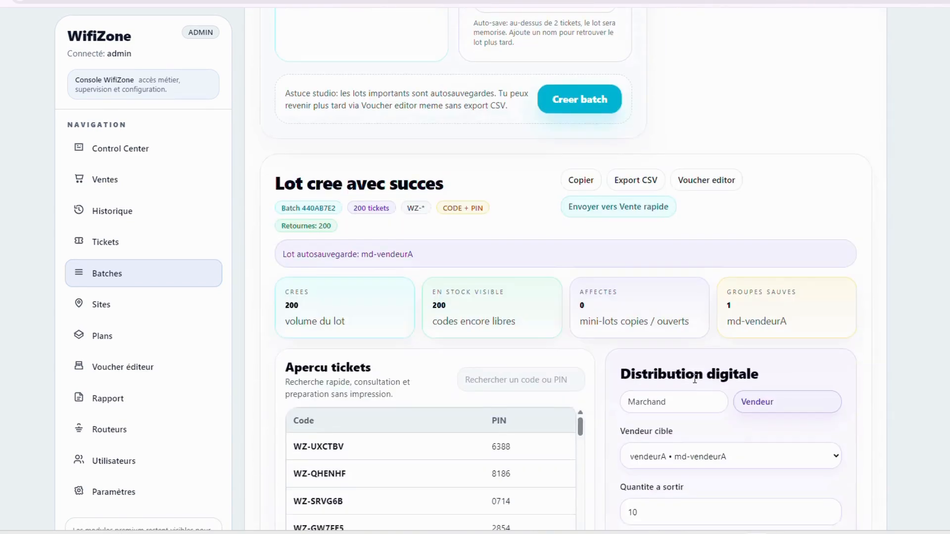
{"action": "scroll", "coordinate": [377, 246], "scroll_direction": "down", "scroll_amount": 3}
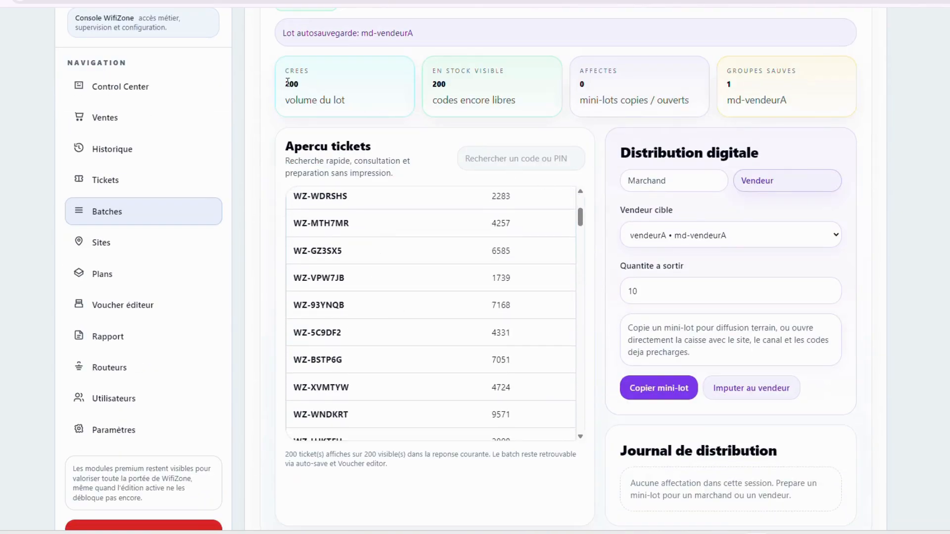
{"action": "left_click_drag", "start_coordinate": [297, 83], "coordinate": [282, 88]}
{"action": "left_click_drag", "start_coordinate": [739, 102], "coordinate": [812, 107]}
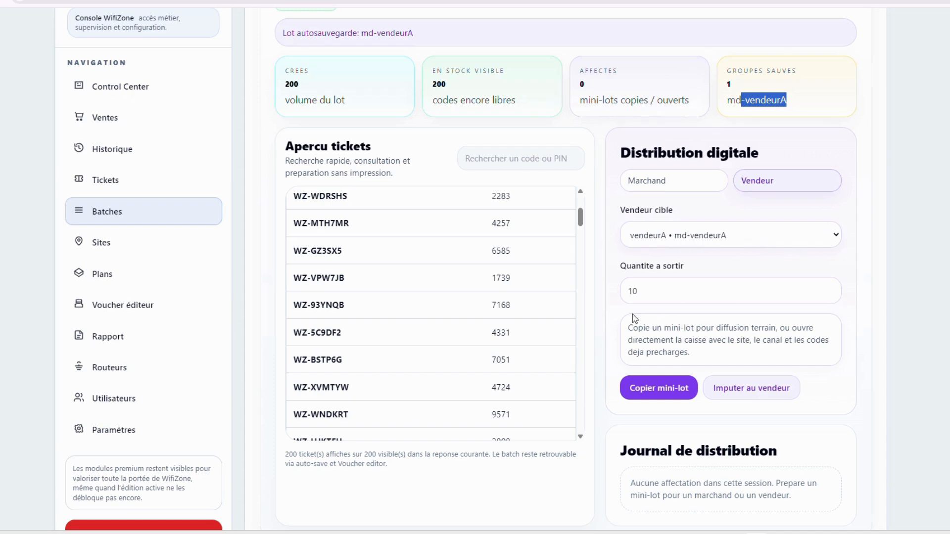
{"action": "left_click", "coordinate": [652, 293]}
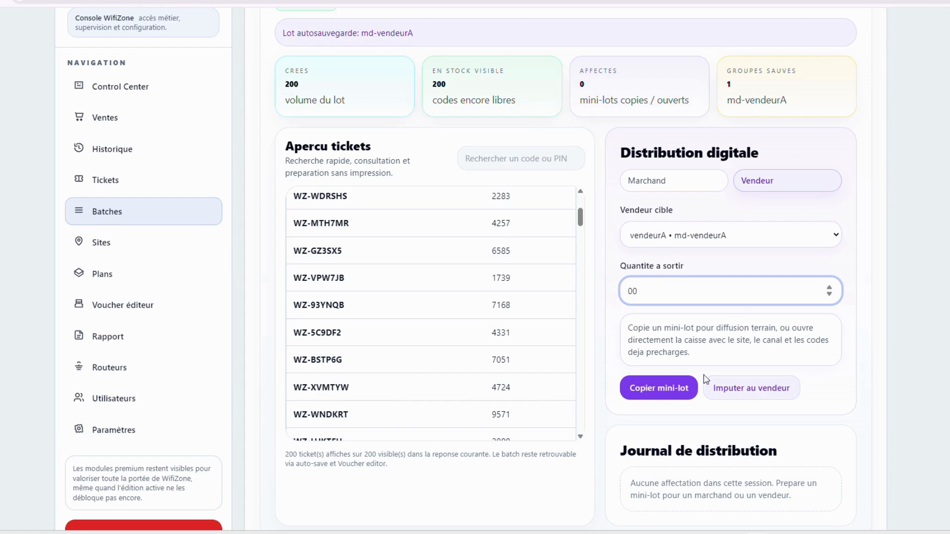
{"action": "scroll", "coordinate": [682, 227], "scroll_direction": "down", "scroll_amount": 1}
{"action": "scroll", "coordinate": [417, 358], "scroll_direction": "up", "scroll_amount": 3}
{"action": "scroll", "coordinate": [697, 400], "scroll_direction": "up", "scroll_amount": 2}
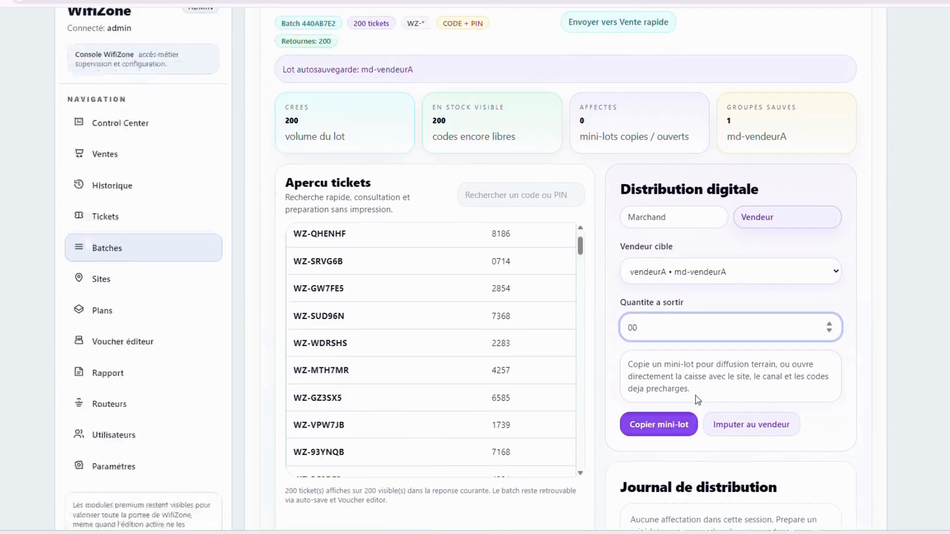
{"action": "scroll", "coordinate": [698, 400], "scroll_direction": "up", "scroll_amount": 4}
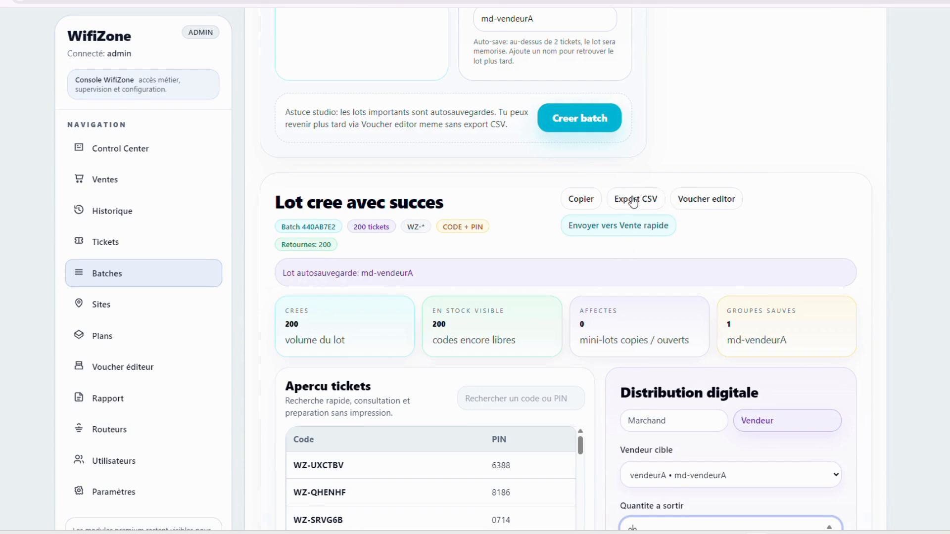
Export the batch to CSV and copy all 200 codes
{"action": "left_click", "coordinate": [648, 201]}
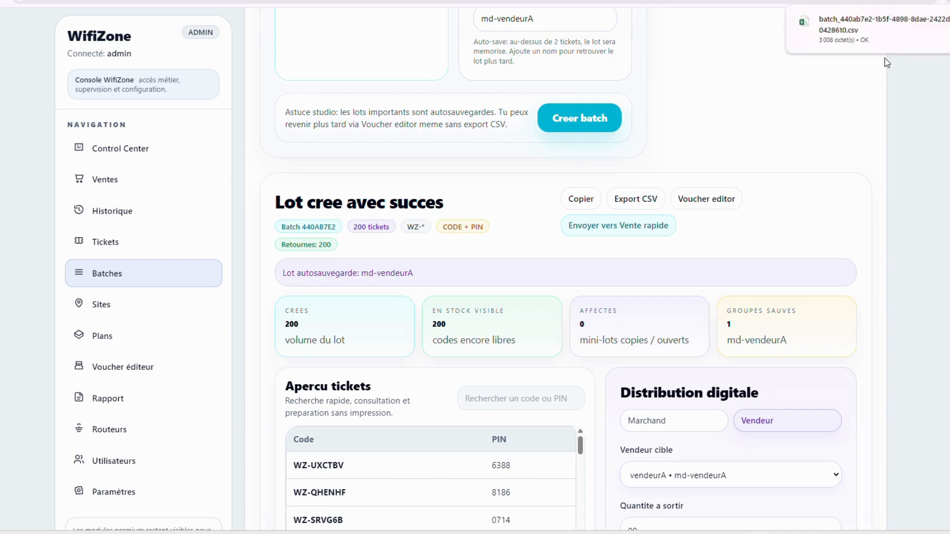
{"action": "left_click", "coordinate": [583, 200]}
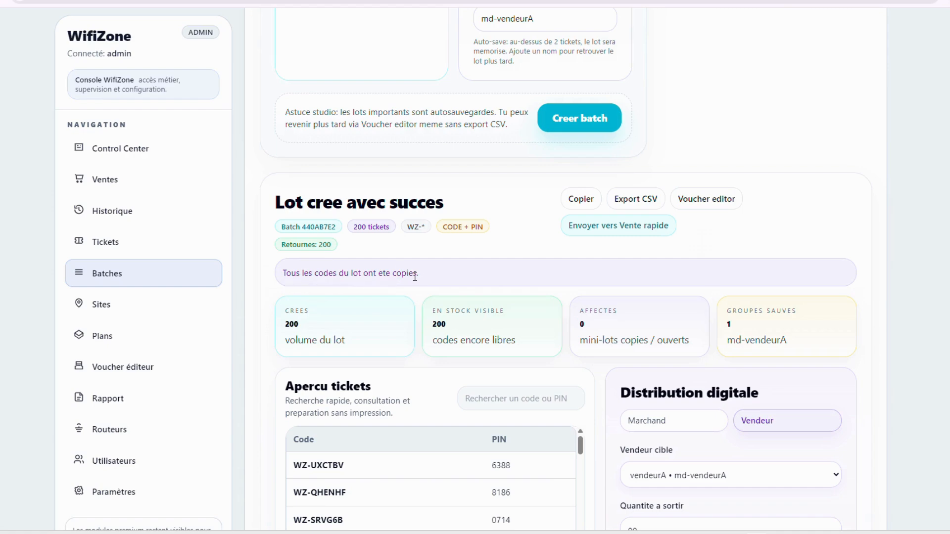
{"action": "left_click_drag", "start_coordinate": [410, 273], "coordinate": [284, 273]}
{"action": "left_click", "coordinate": [493, 275]}
Review the autosaved md-vendeurA group's ticket count and StationA site line
{"action": "scroll", "coordinate": [736, 233], "scroll_direction": "up", "scroll_amount": 10}
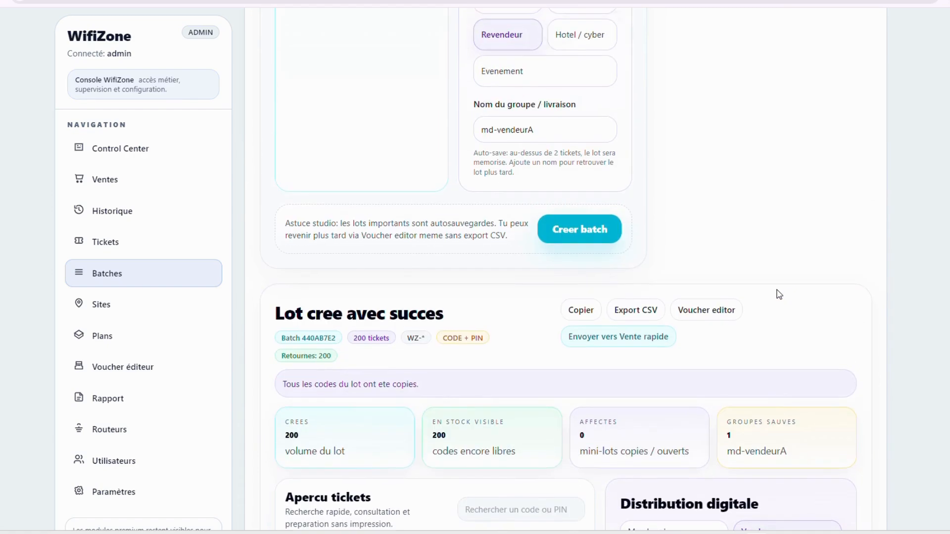
{"action": "left_click_drag", "start_coordinate": [686, 231], "coordinate": [781, 231]}
{"action": "left_click", "coordinate": [755, 265]}
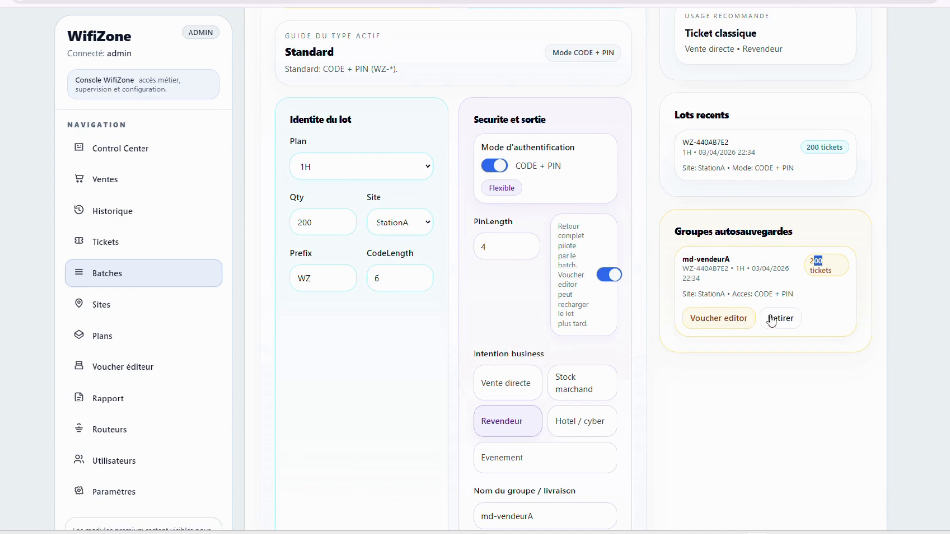
{"action": "left_click", "coordinate": [683, 297]}
{"action": "left_click_drag", "start_coordinate": [683, 297], "coordinate": [817, 297]}
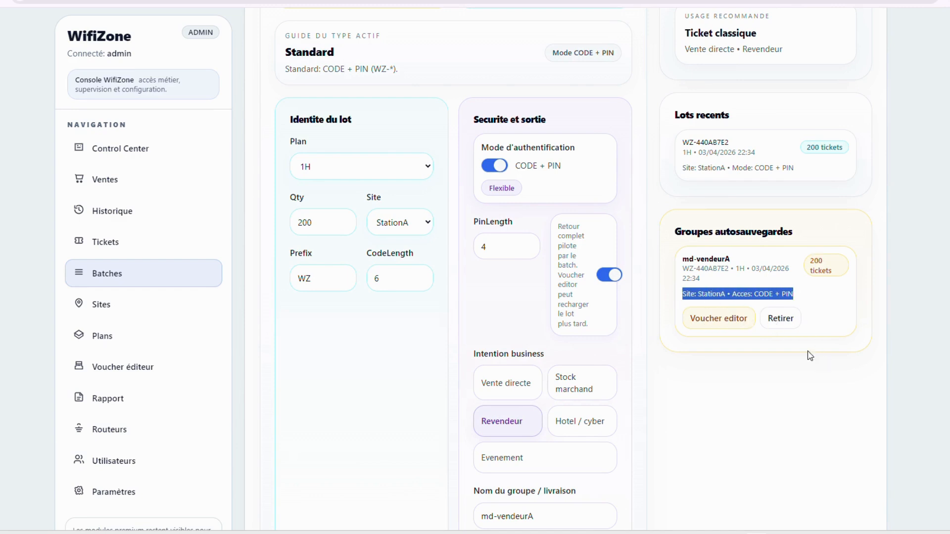
{"action": "left_click", "coordinate": [681, 262]}
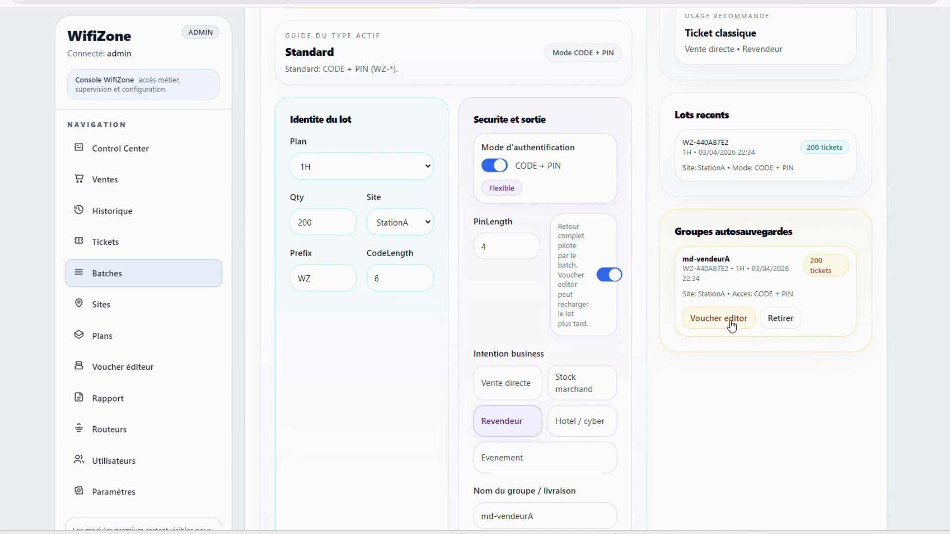
{"action": "scroll", "coordinate": [700, 364], "scroll_direction": "down", "scroll_amount": 8}
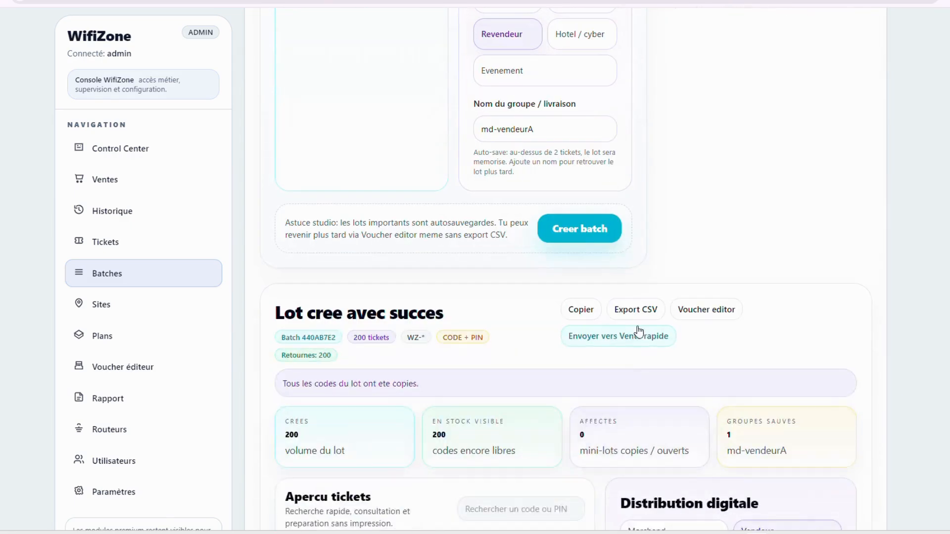
Open the batch in the voucher editor and check the tickets-per-A4 count
{"action": "left_click", "coordinate": [710, 316]}
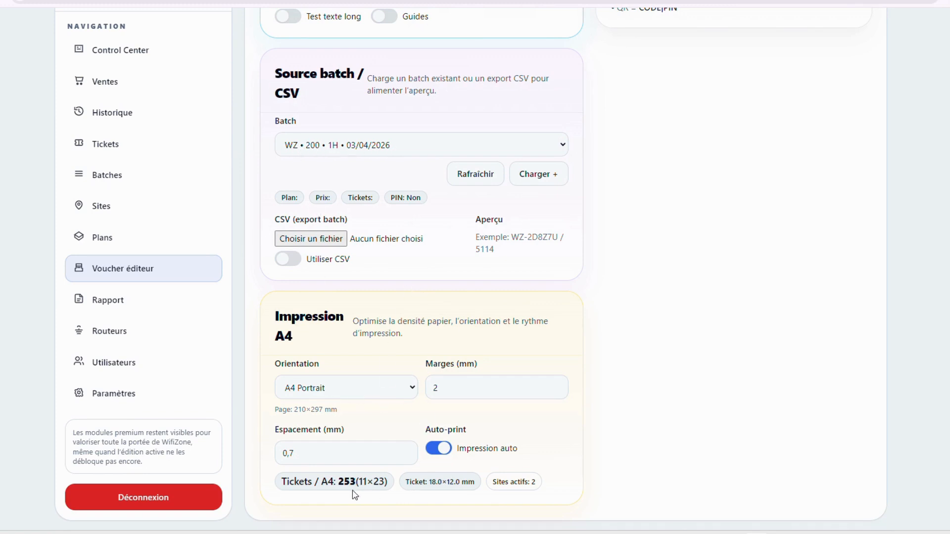
{"action": "left_click_drag", "start_coordinate": [351, 486], "coordinate": [344, 483]}
{"action": "left_click", "coordinate": [341, 483]}
{"action": "scroll", "coordinate": [488, 398], "scroll_direction": "up", "scroll_amount": 7}
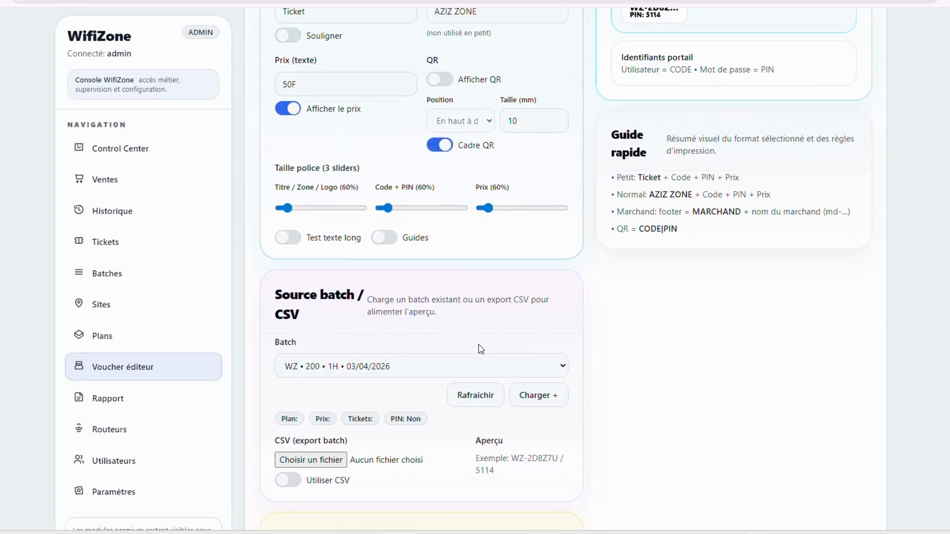
{"action": "scroll", "coordinate": [389, 340], "scroll_direction": "up", "scroll_amount": 3}
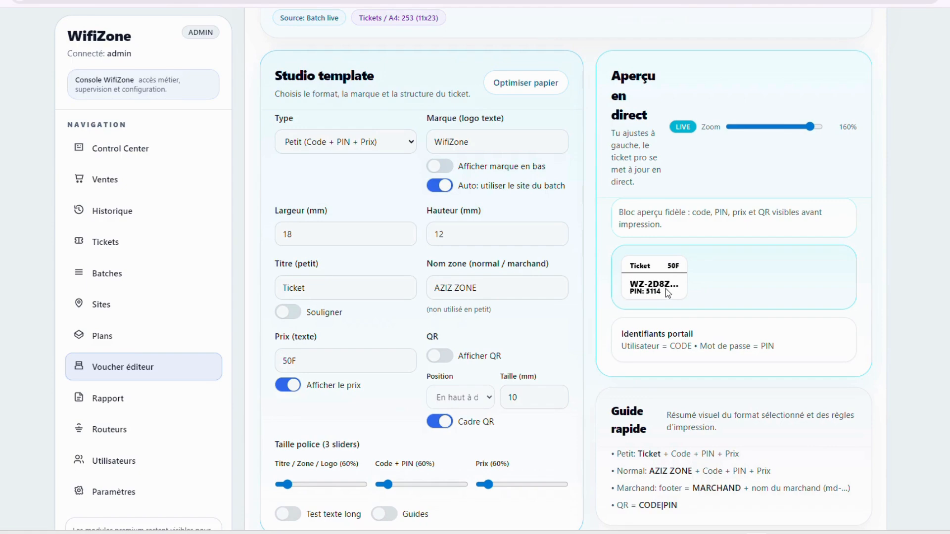
Set the ticket width to 19 mm with the Largeur spinner
{"action": "left_click", "coordinate": [375, 236]}
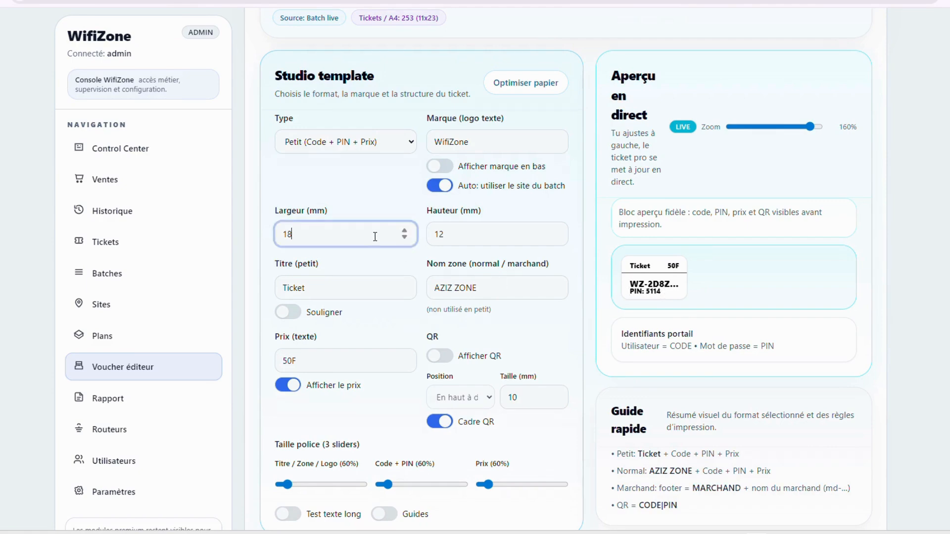
{"action": "left_click", "coordinate": [499, 243]}
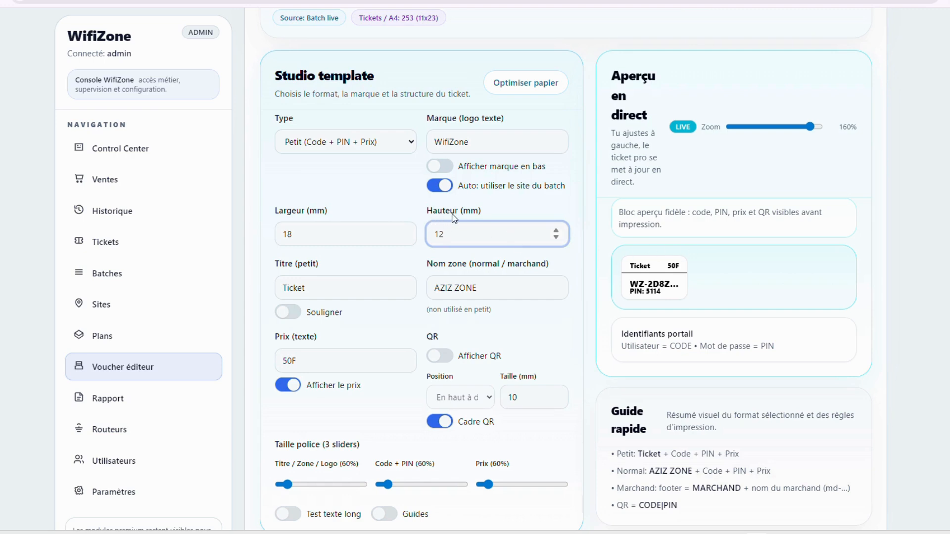
{"action": "left_click_drag", "start_coordinate": [454, 218], "coordinate": [287, 210]}
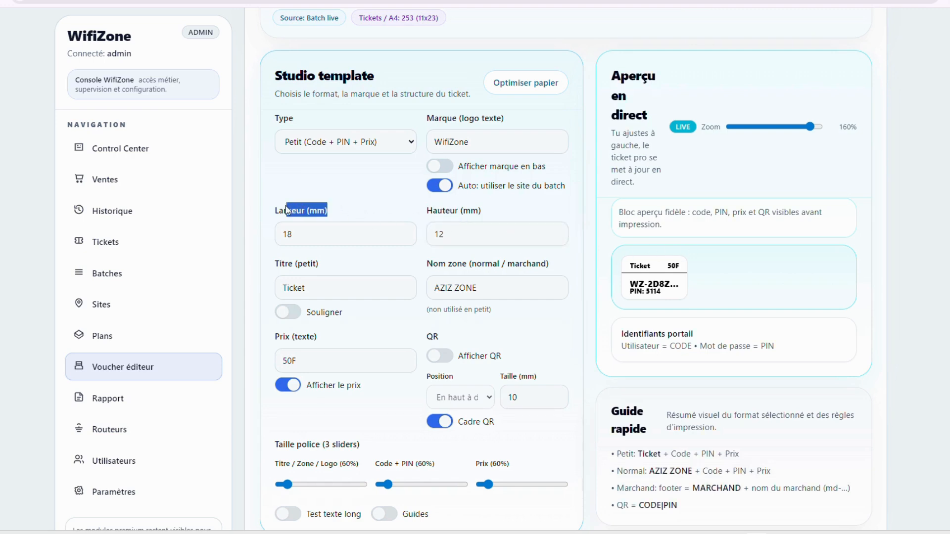
{"action": "left_click", "coordinate": [303, 233]}
{"action": "left_click", "coordinate": [405, 231]}
{"action": "left_click", "coordinate": [404, 231]}
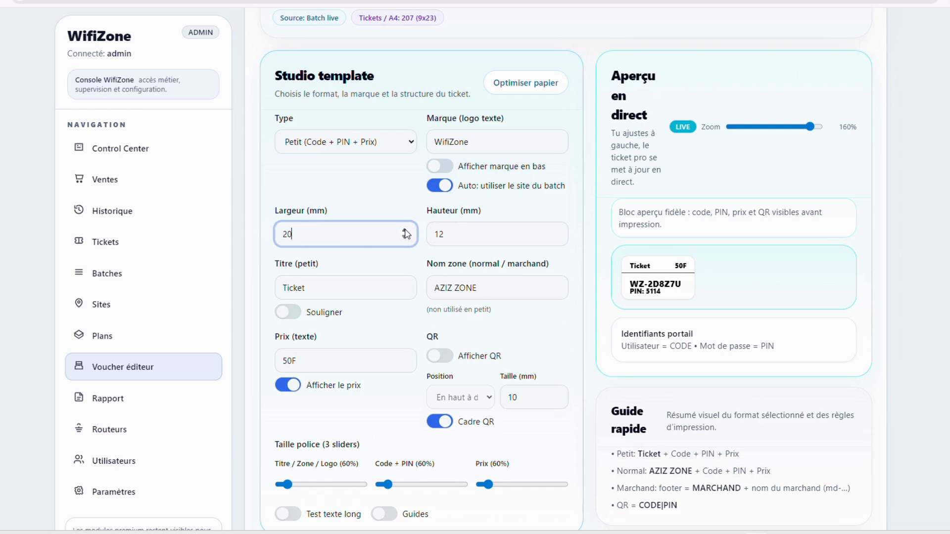
{"action": "left_click", "coordinate": [405, 231]}
{"action": "left_click", "coordinate": [405, 231]}
{"action": "left_click", "coordinate": [405, 239]}
{"action": "left_click", "coordinate": [405, 239]}
{"action": "left_click", "coordinate": [405, 239]}
{"action": "left_click_drag", "start_coordinate": [811, 127], "coordinate": [839, 143]}
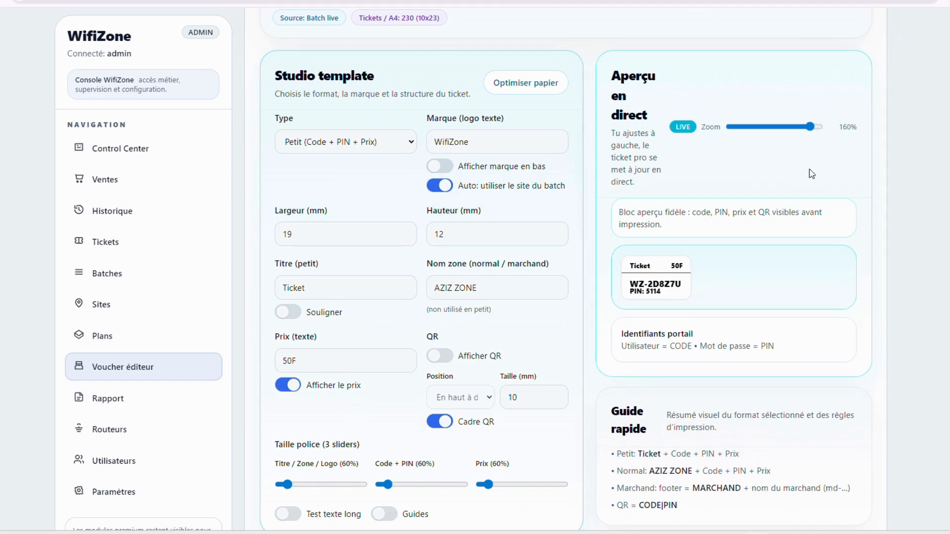
{"action": "scroll", "coordinate": [306, 236], "scroll_direction": "down", "scroll_amount": 2}
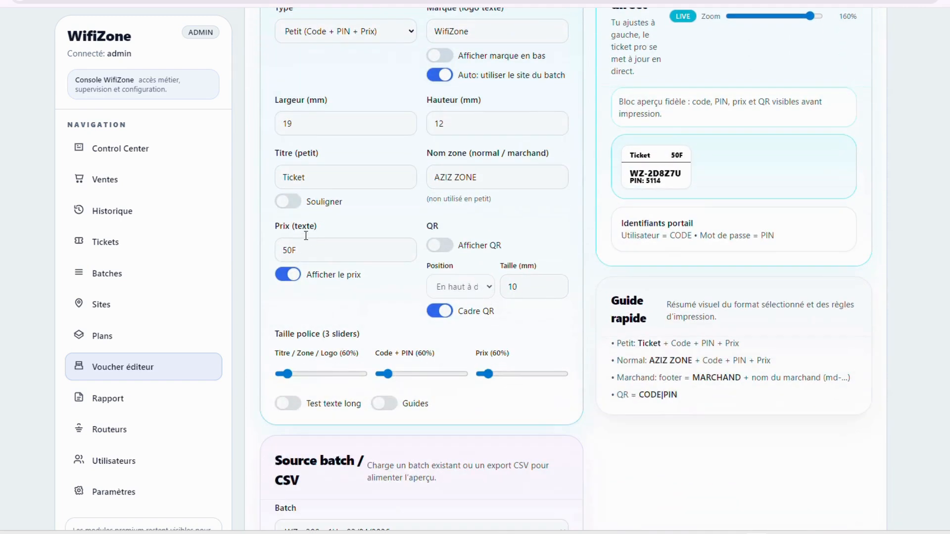
Retype the ticket title as 'Ticket' and the price as 50F
{"action": "left_click", "coordinate": [296, 205]}
{"action": "left_click", "coordinate": [296, 205]}
{"action": "left_click", "coordinate": [312, 180]}
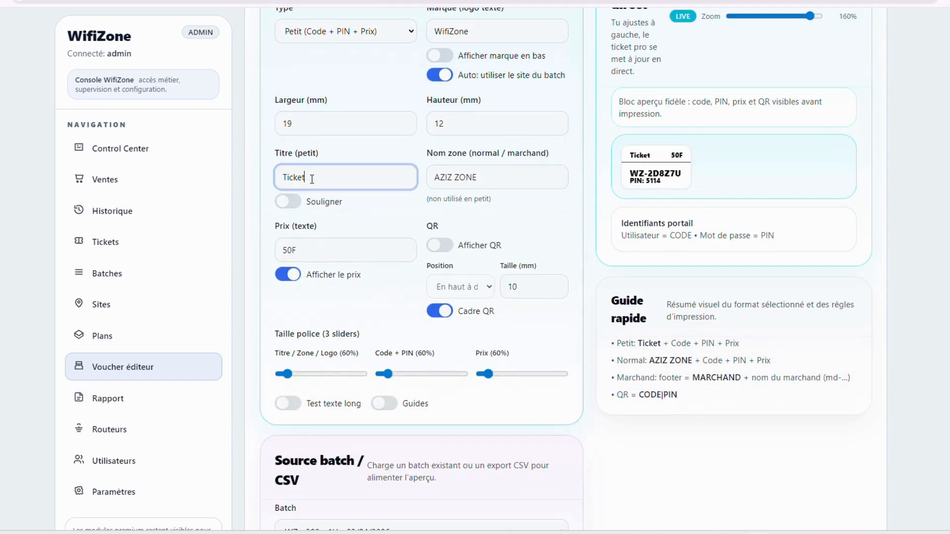
{"action": "key", "text": "BackSpace"}
{"action": "key", "text": "BackSpace"}
{"action": "key", "text": "BackSpace"}
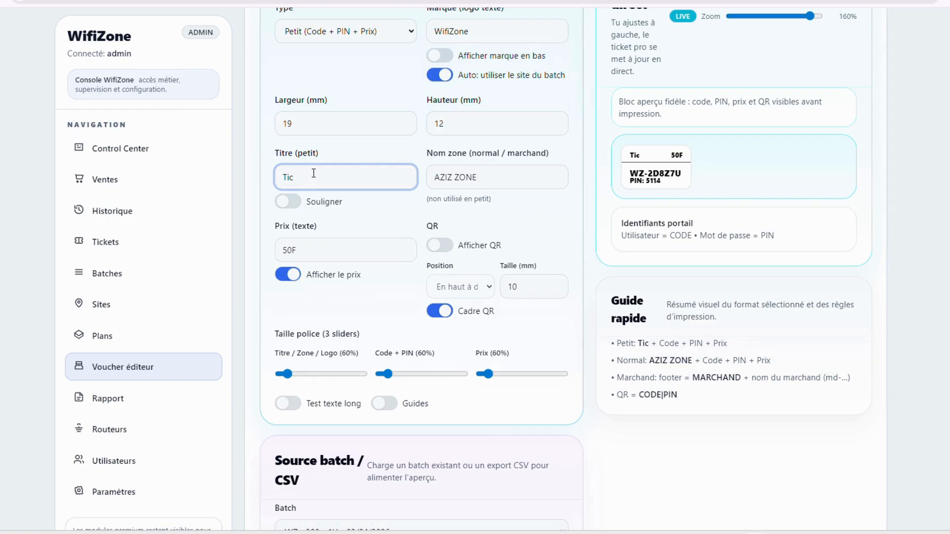
{"action": "type", "text": "ket"}
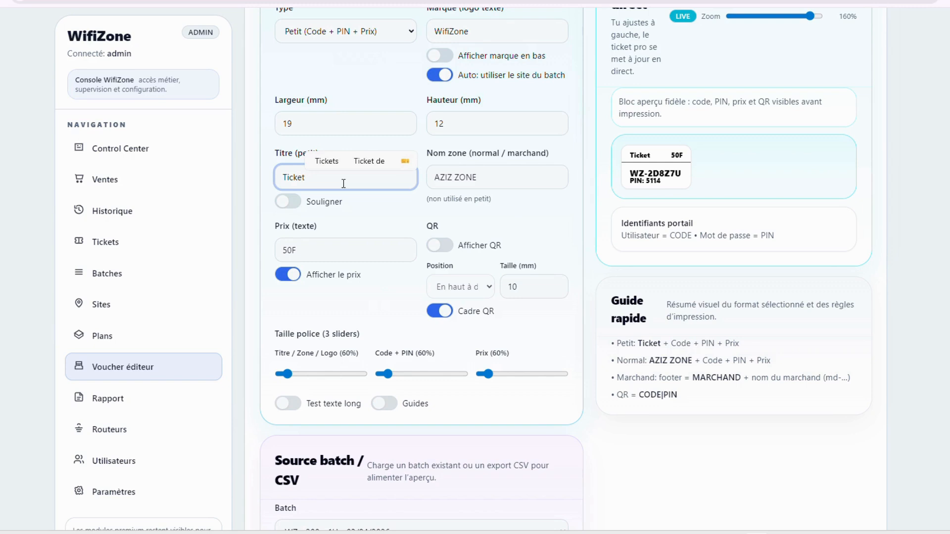
{"action": "key", "text": "Tab"}
{"action": "key", "text": "Tab"}
{"action": "type", "text": "1"}
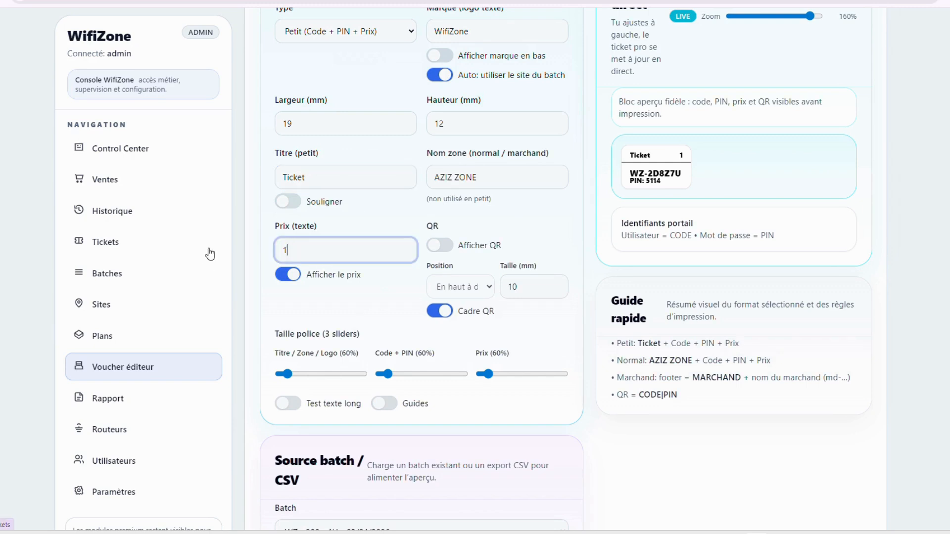
{"action": "key", "text": "BackSpace"}
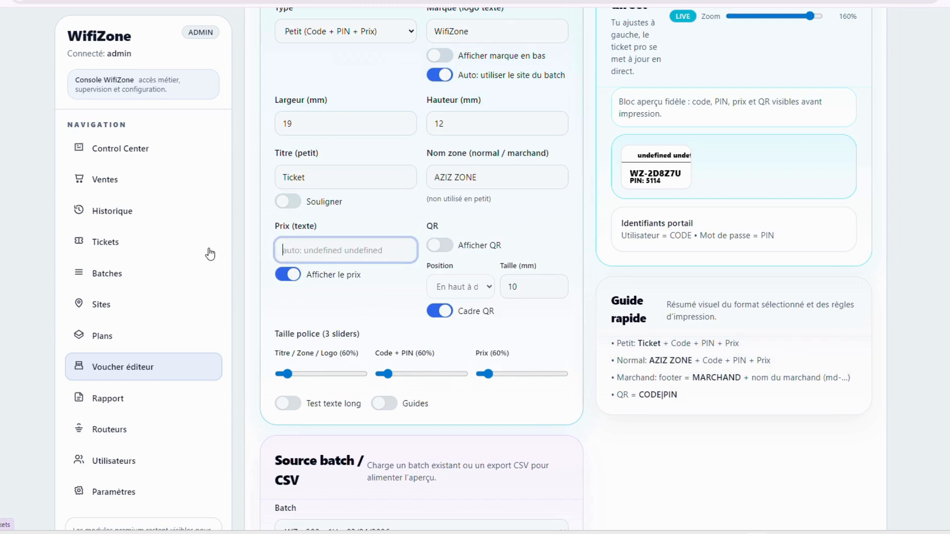
{"action": "type", "text": "50d"}
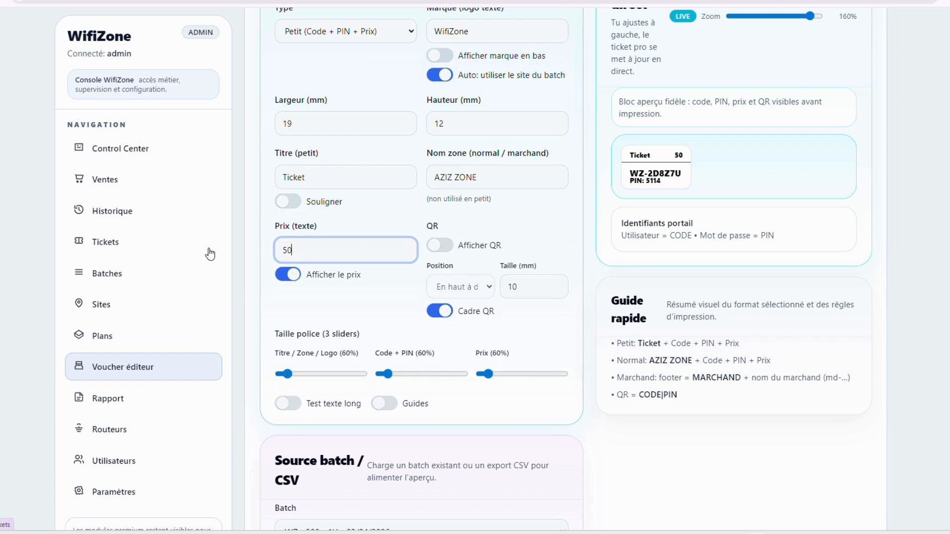
{"action": "type", "text": "F"}
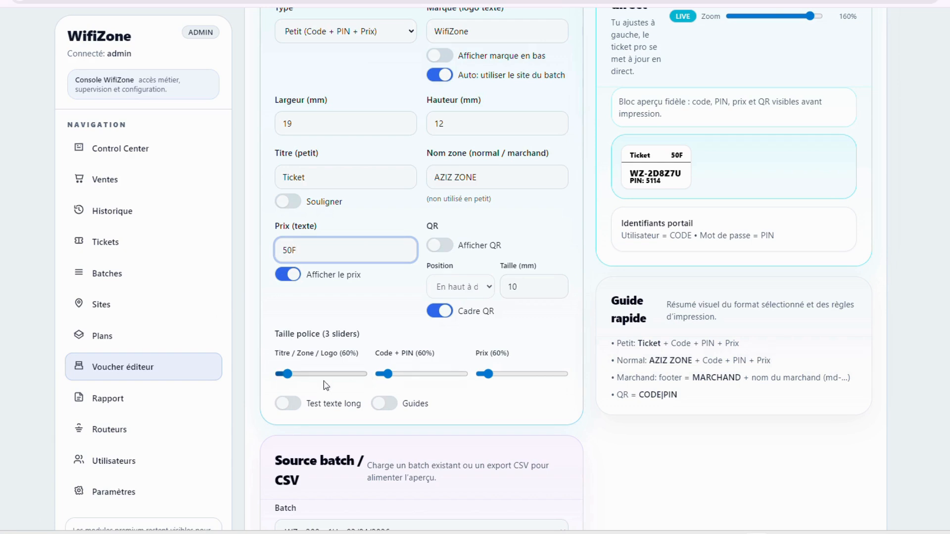
{"action": "mouse_move", "coordinate": [287, 374]}
{"action": "left_mouse_down"}
{"action": "mouse_move", "coordinate": [349, 375]}
{"action": "mouse_move", "coordinate": [285, 375]}
{"action": "left_mouse_up"}
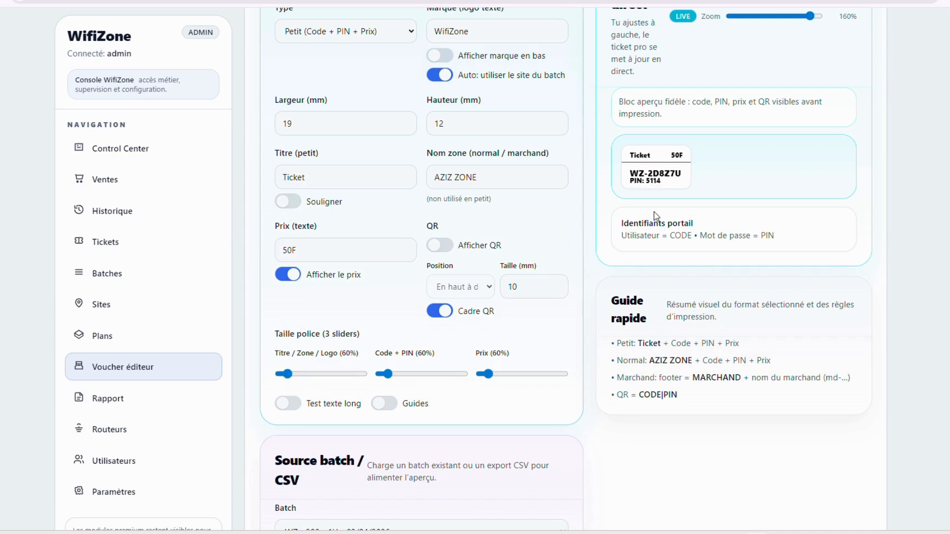
Enlarge the ticket to 35×22 mm and adjust the live preview zoom
{"action": "left_click", "coordinate": [502, 129]}
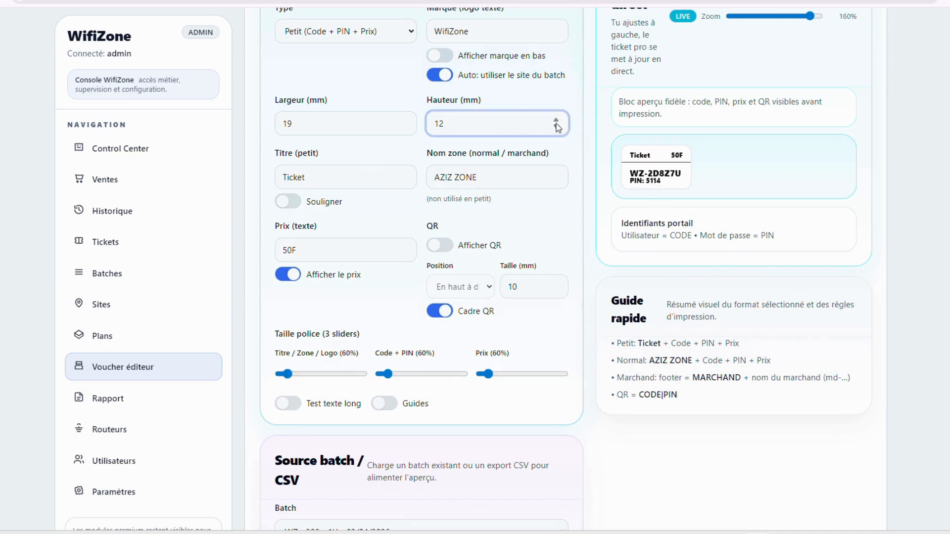
{"action": "left_click", "coordinate": [557, 121]}
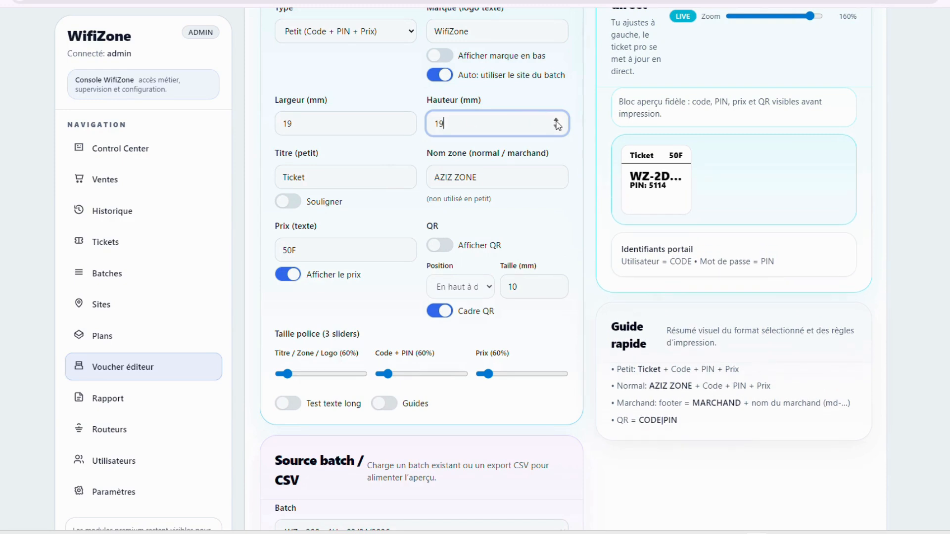
{"action": "left_click", "coordinate": [404, 120]}
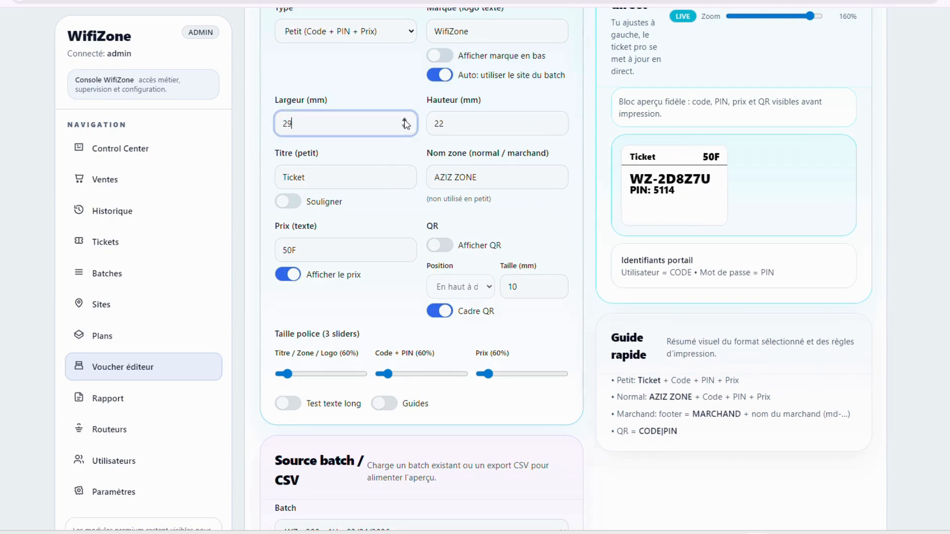
{"action": "scroll", "coordinate": [700, 237], "scroll_direction": "up", "scroll_amount": 4}
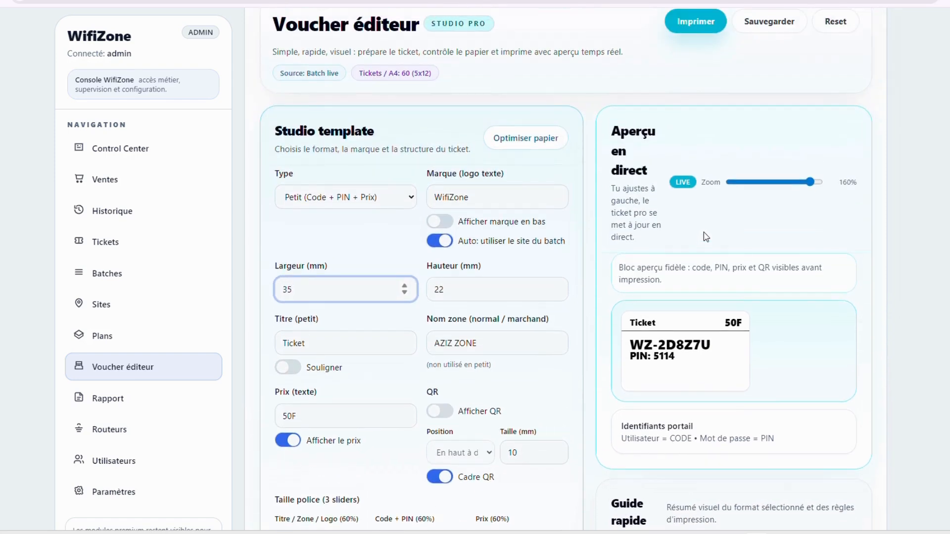
{"action": "scroll", "coordinate": [642, 289], "scroll_direction": "down", "scroll_amount": 3}
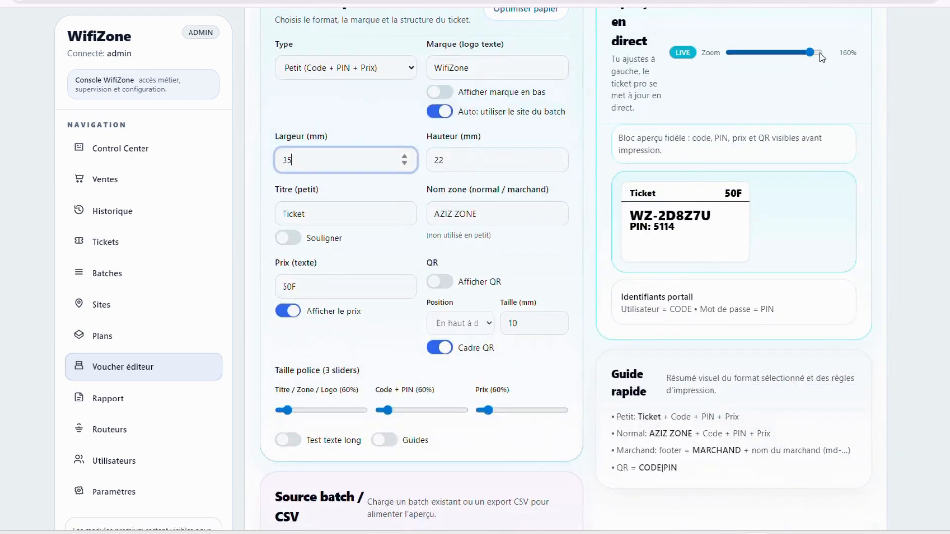
{"action": "mouse_move", "coordinate": [810, 55]}
{"action": "left_mouse_down"}
{"action": "mouse_move", "coordinate": [775, 53]}
{"action": "mouse_move", "coordinate": [807, 53]}
{"action": "left_mouse_up"}
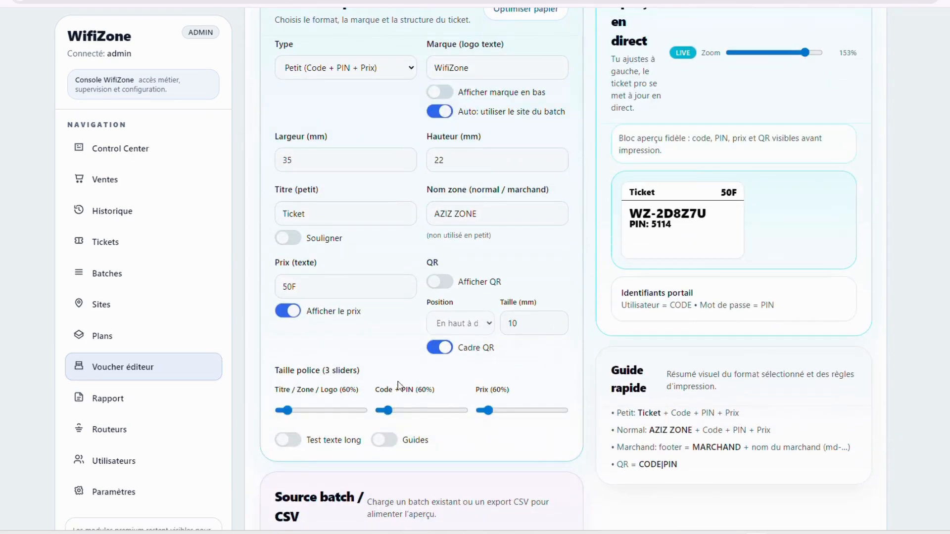
{"action": "mouse_move", "coordinate": [386, 410]}
{"action": "left_mouse_down"}
{"action": "mouse_move", "coordinate": [441, 413]}
{"action": "mouse_move", "coordinate": [387, 411]}
{"action": "left_mouse_up"}
Step the ticket down to 13 mm tall and 20 mm wide
{"action": "left_click", "coordinate": [403, 163]}
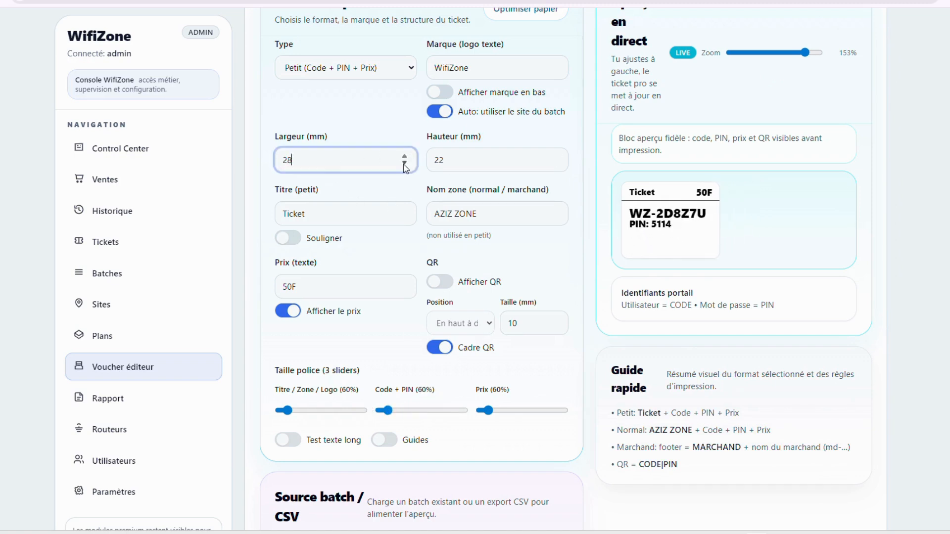
{"action": "left_click", "coordinate": [405, 164]}
{"action": "left_click_drag", "start_coordinate": [558, 165], "coordinate": [557, 165]}
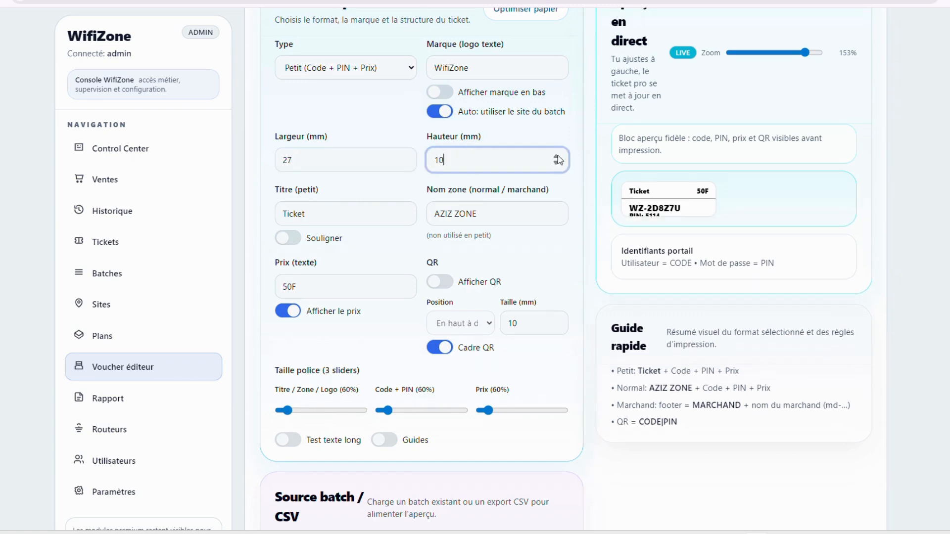
{"action": "left_click", "coordinate": [557, 157]}
{"action": "left_click", "coordinate": [556, 156]}
{"action": "left_click", "coordinate": [556, 156]}
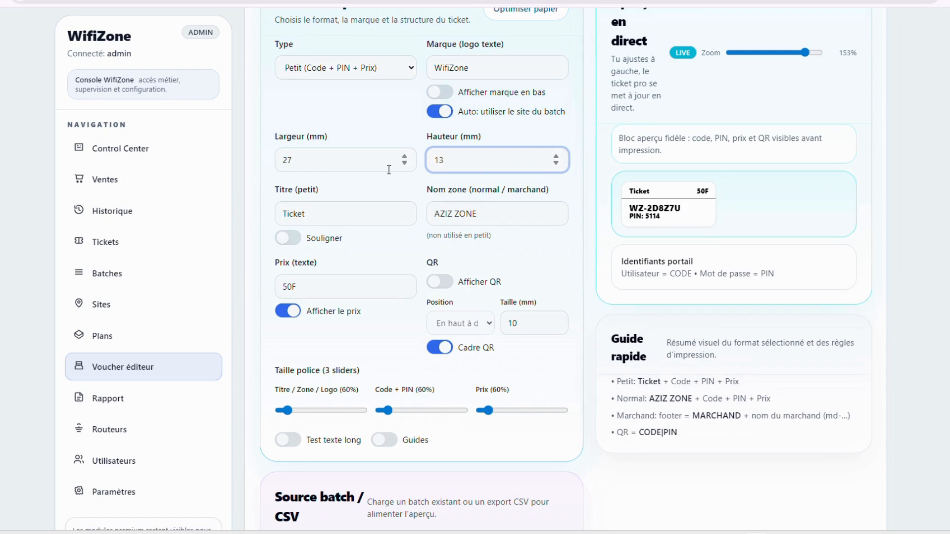
{"action": "left_click", "coordinate": [405, 164]}
{"action": "left_click", "coordinate": [405, 163]}
{"action": "left_click", "coordinate": [405, 164]}
{"action": "left_click", "coordinate": [405, 163]}
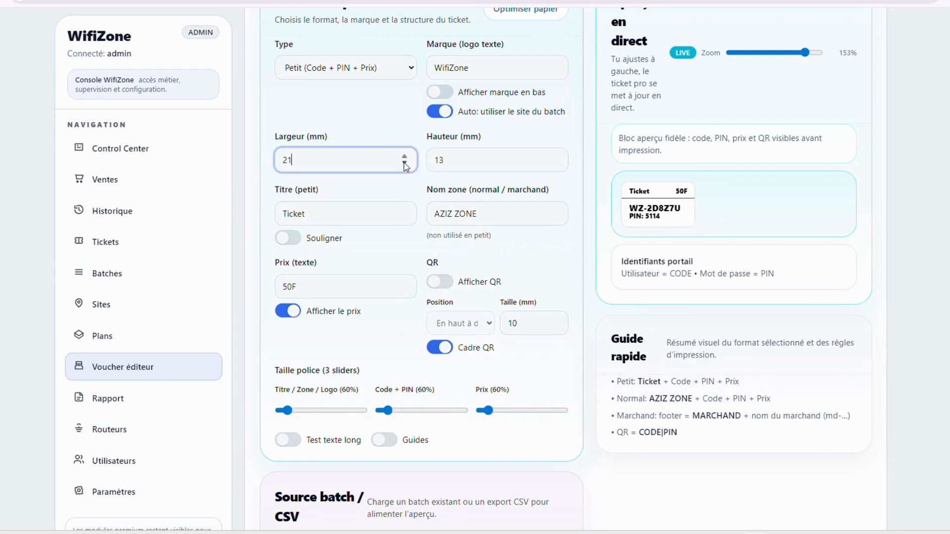
{"action": "left_click", "coordinate": [405, 163]}
{"action": "left_click", "coordinate": [405, 163]}
Set the A4 page margin (Marges) to 12
{"action": "scroll", "coordinate": [345, 442], "scroll_direction": "down", "scroll_amount": 8}
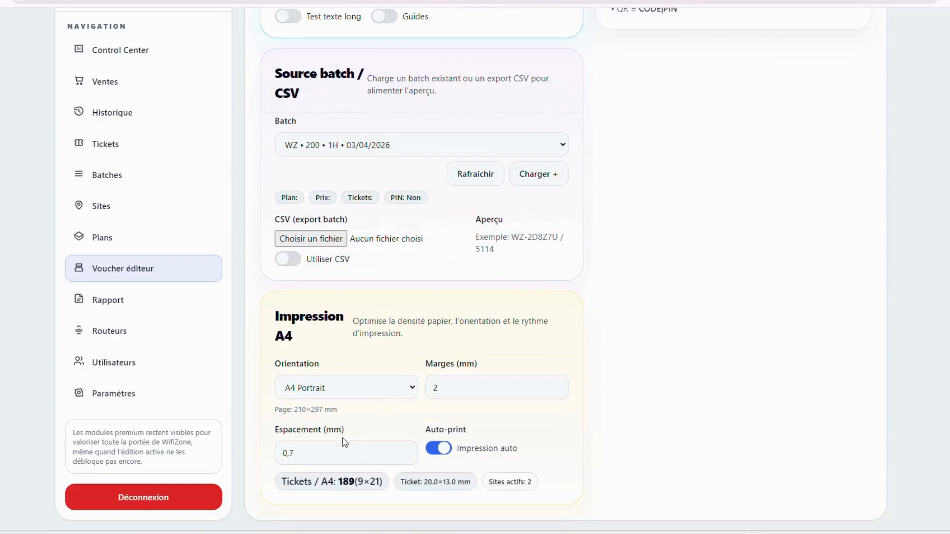
{"action": "left_click", "coordinate": [449, 383]}
{"action": "key", "text": "BackSpace"}
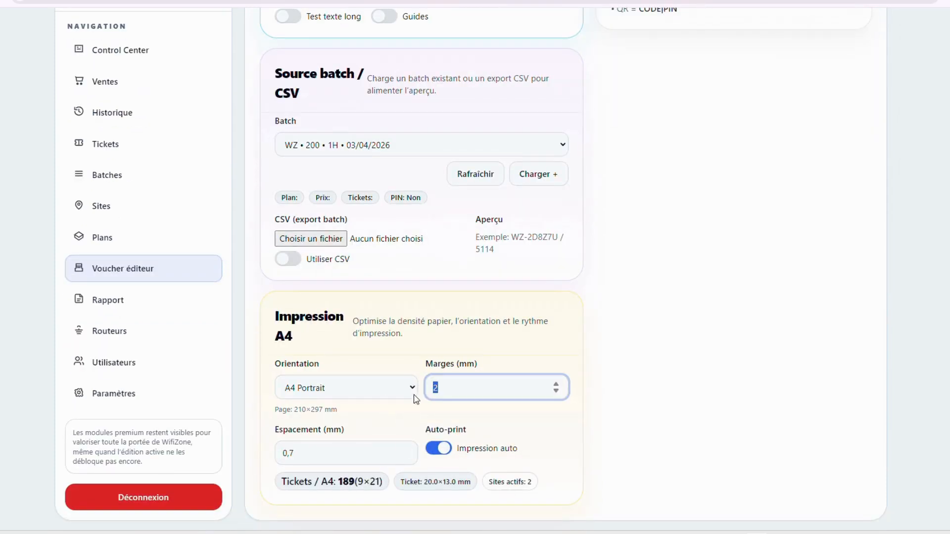
{"action": "type", "text": "1"}
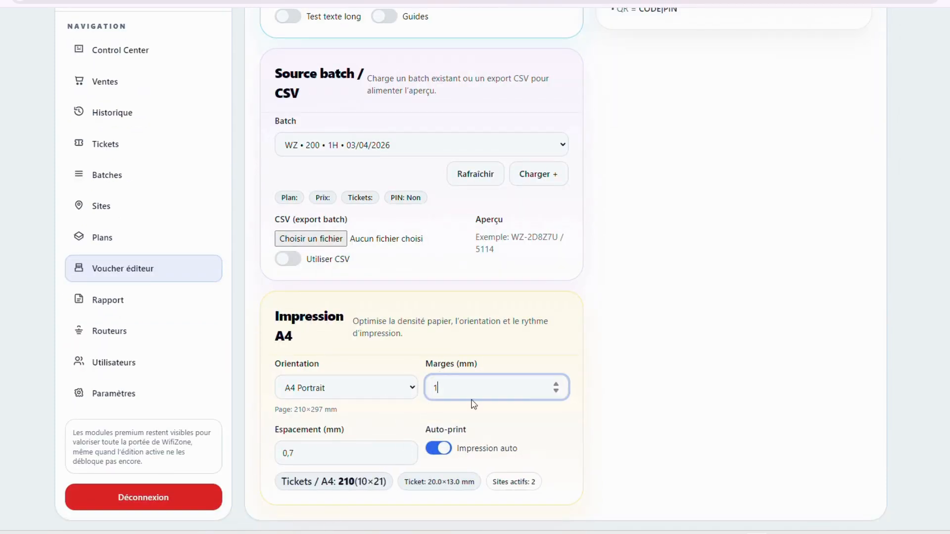
{"action": "type", "text": "2"}
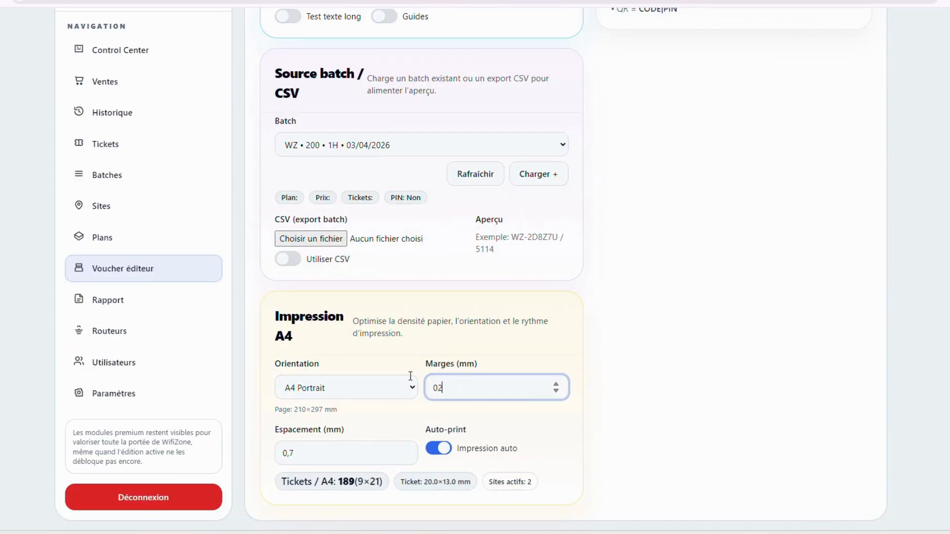
Settle the ticket at 20 mm wide and 12 mm tall, fitting 207 per sheet
{"action": "scroll", "coordinate": [421, 317], "scroll_direction": "up", "scroll_amount": 4}
{"action": "scroll", "coordinate": [398, 233], "scroll_direction": "up", "scroll_amount": 3}
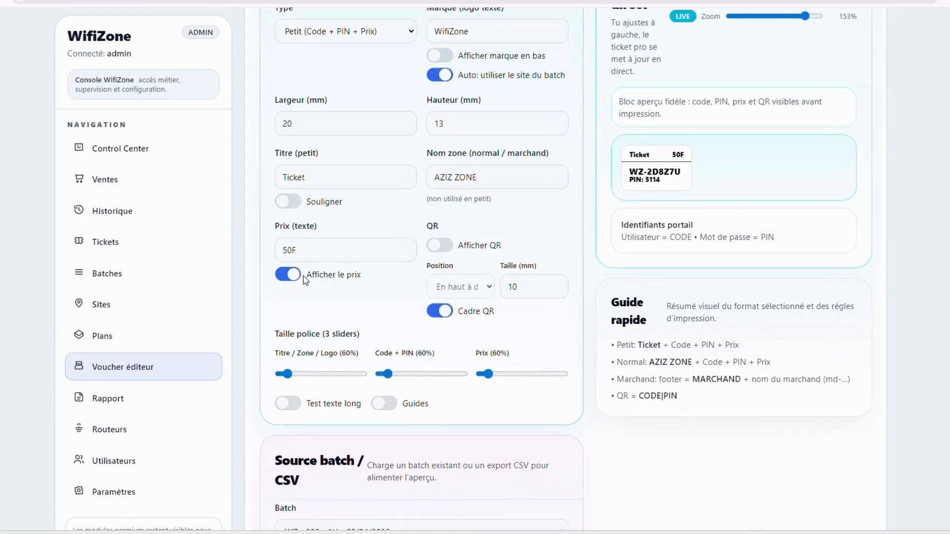
{"action": "left_click", "coordinate": [351, 126]}
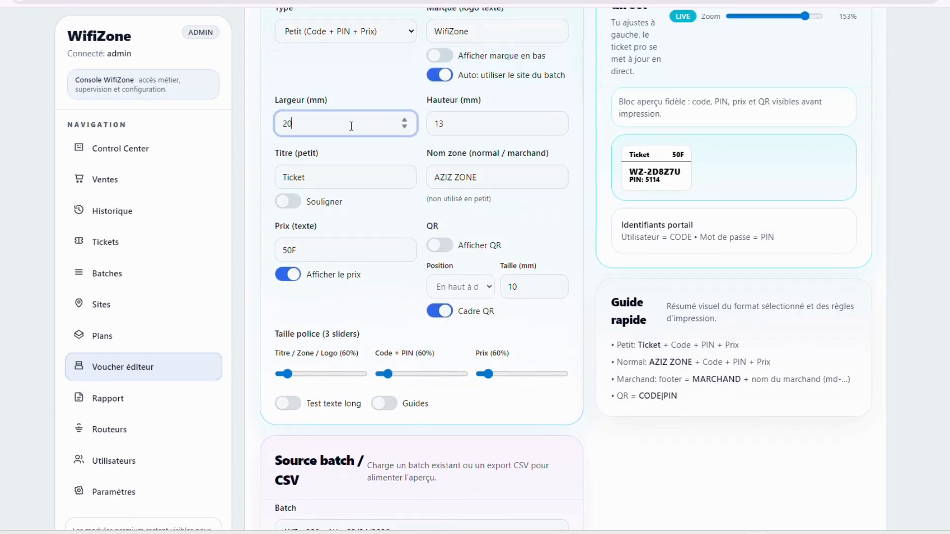
{"action": "left_click", "coordinate": [406, 122]}
{"action": "left_click", "coordinate": [406, 122]}
{"action": "left_click", "coordinate": [404, 122]}
{"action": "left_click", "coordinate": [406, 128]}
{"action": "left_click", "coordinate": [405, 128]}
{"action": "left_click", "coordinate": [406, 128]}
{"action": "left_click", "coordinate": [405, 128]}
{"action": "left_click", "coordinate": [405, 121]}
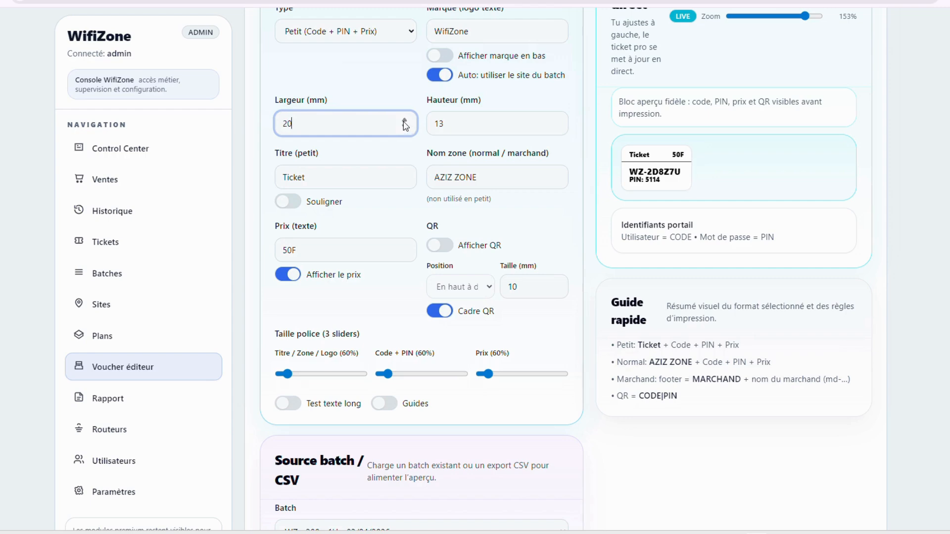
{"action": "left_click", "coordinate": [557, 127]}
{"action": "scroll", "coordinate": [664, 400], "scroll_direction": "down", "scroll_amount": 8}
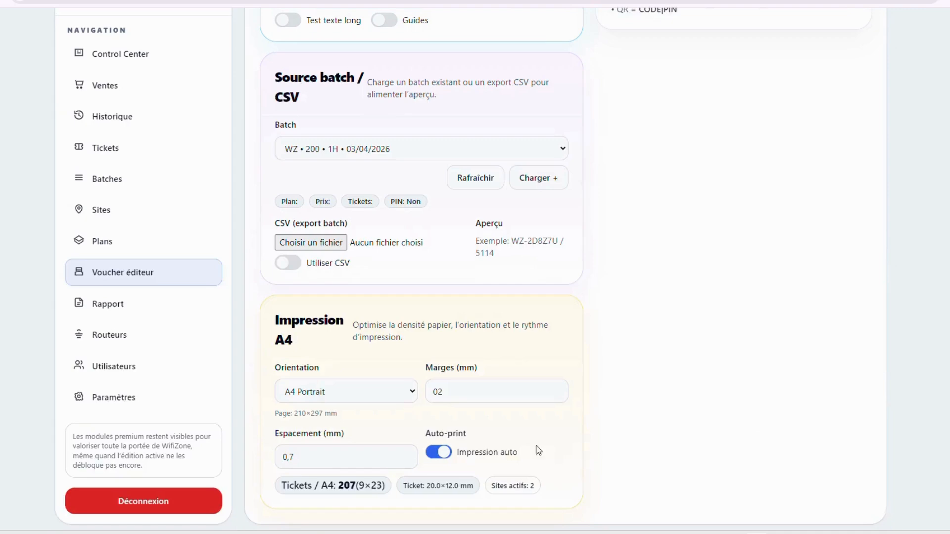
{"action": "scroll", "coordinate": [599, 469], "scroll_direction": "up", "scroll_amount": 10}
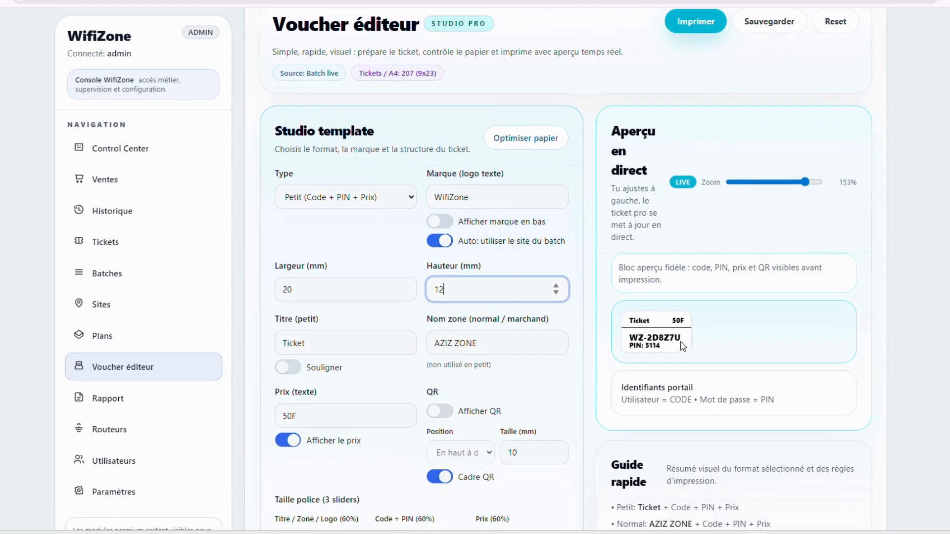
Commit the 12 mm height and save the voucher template
{"action": "left_click", "coordinate": [678, 338]}
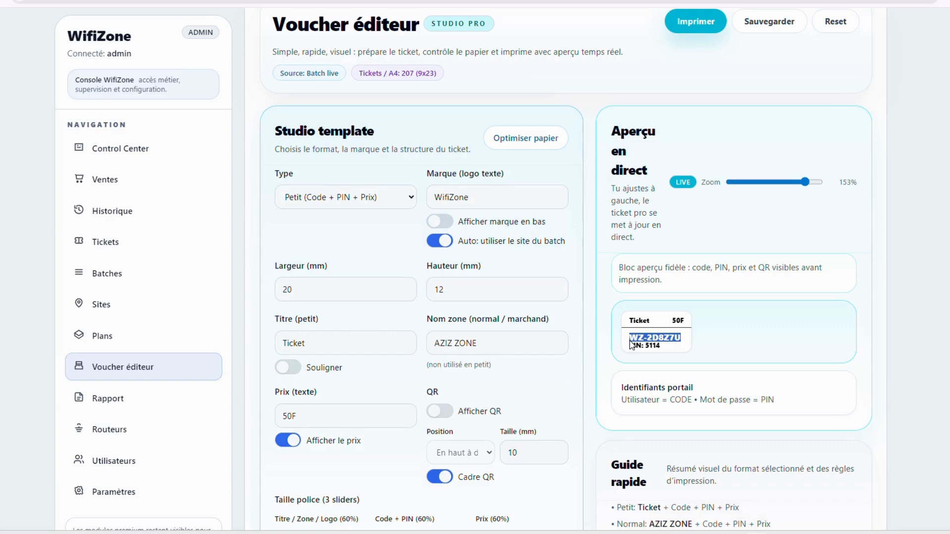
{"action": "left_click", "coordinate": [663, 353]}
{"action": "scroll", "coordinate": [630, 257], "scroll_direction": "up", "scroll_amount": 1}
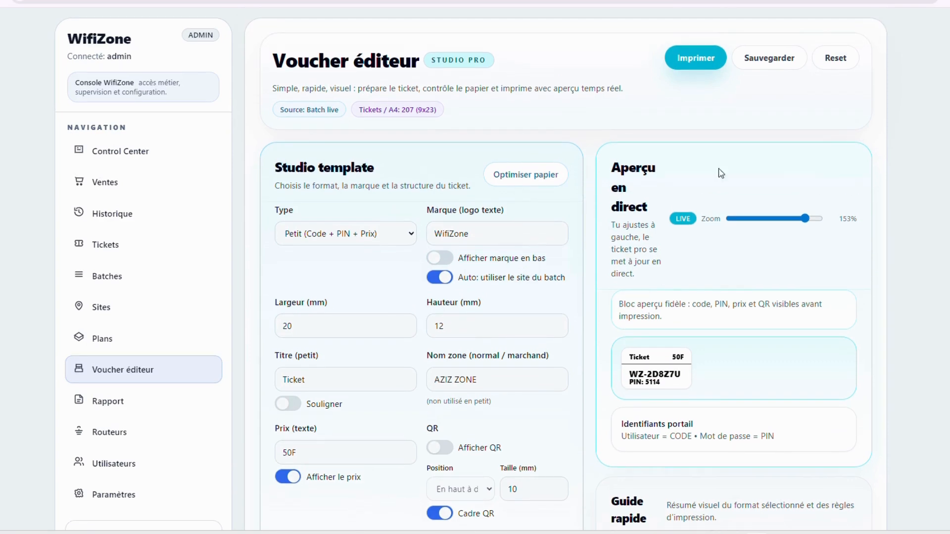
{"action": "left_click", "coordinate": [770, 68]}
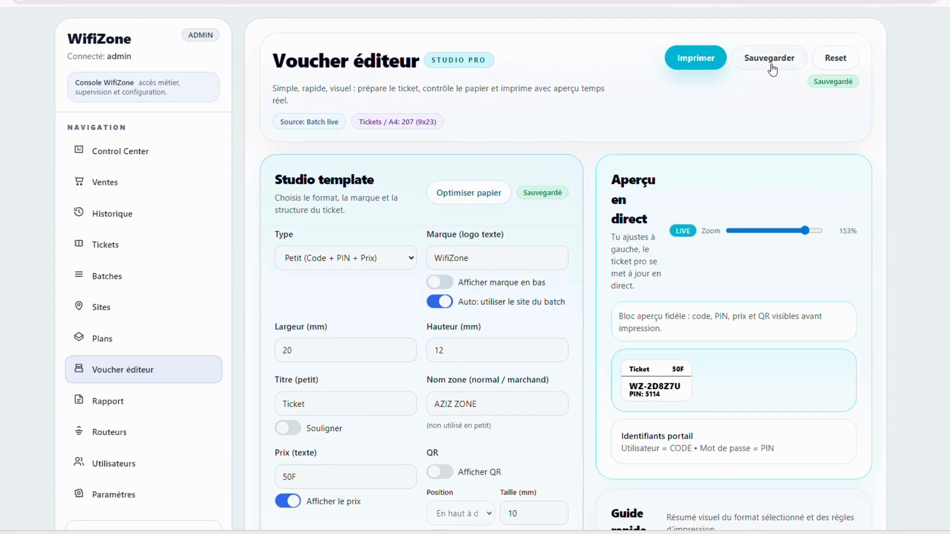
Bring up the A4 ticket sheet for printing, keeping the current printer, then cancel the print dialog
{"action": "left_click", "coordinate": [702, 66]}
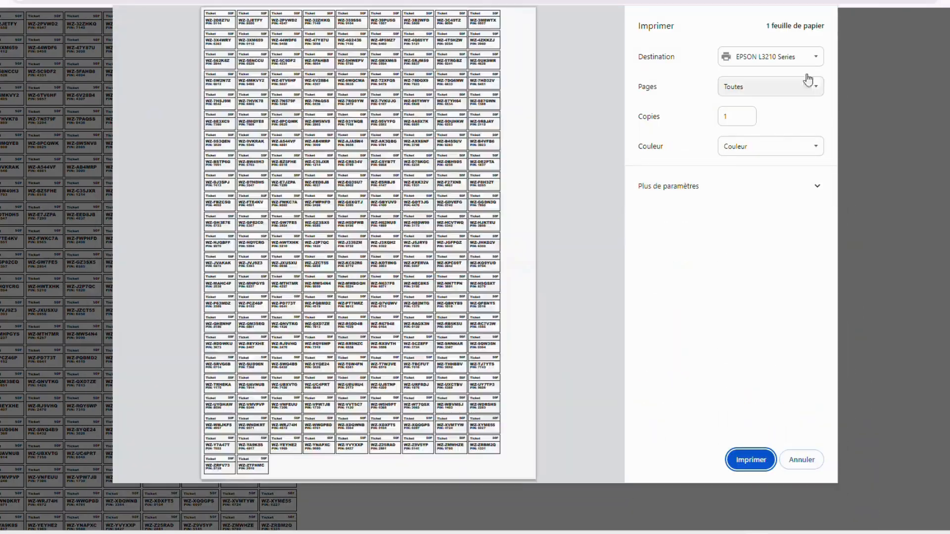
{"action": "left_click", "coordinate": [799, 59]}
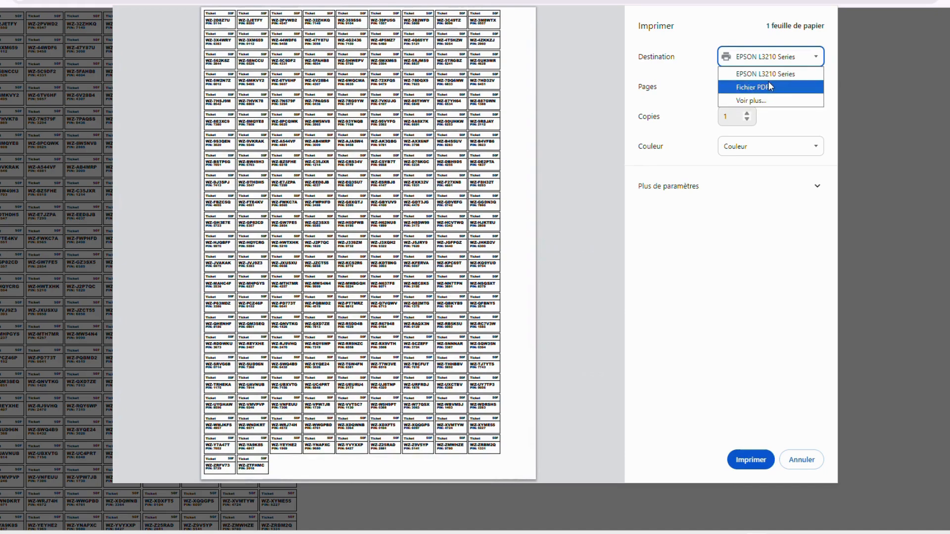
{"action": "left_click", "coordinate": [790, 346]}
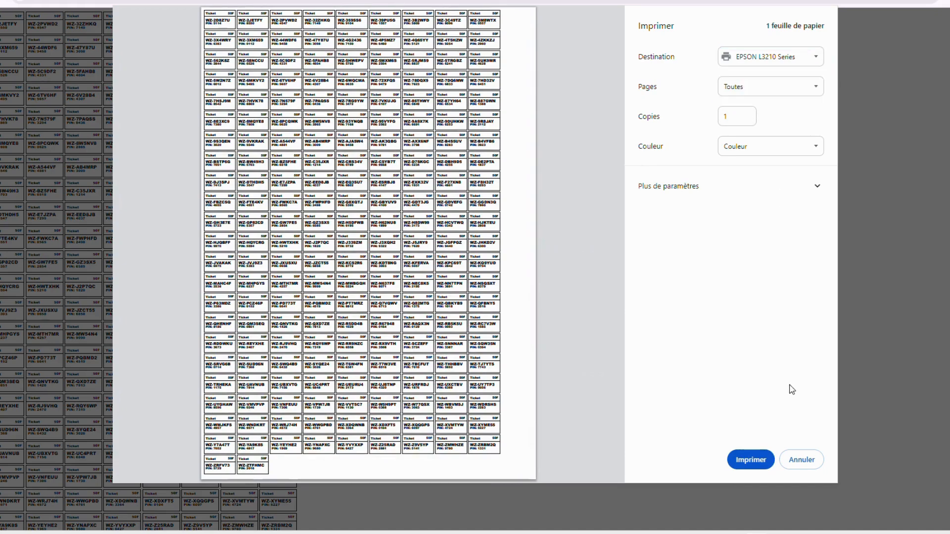
{"action": "left_click", "coordinate": [803, 458]}
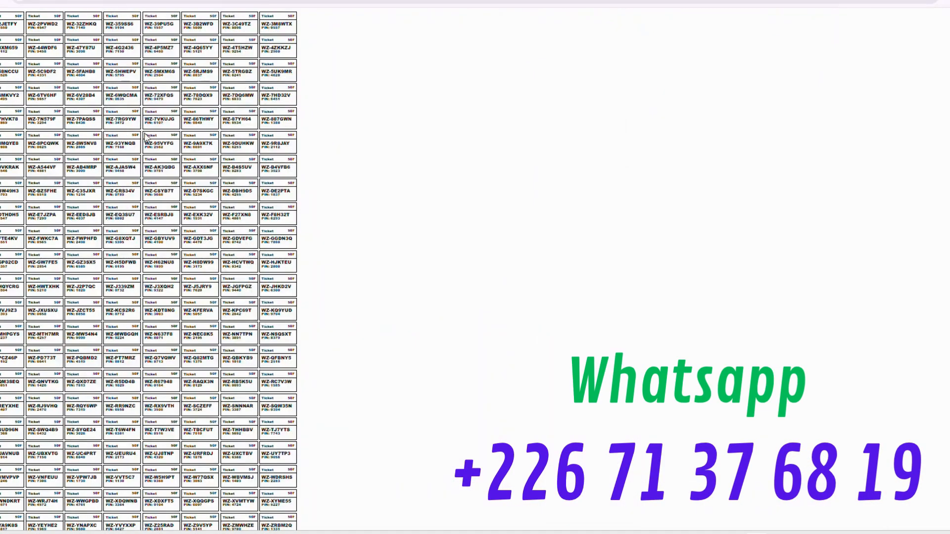
{"action": "scroll", "coordinate": [146, 137], "scroll_direction": "up", "scroll_amount": 9}
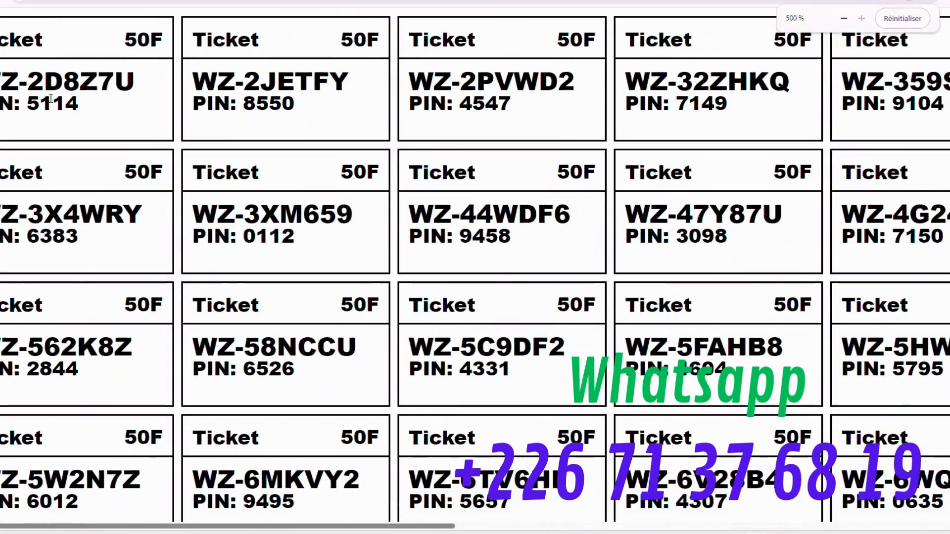
{"action": "scroll", "coordinate": [51, 98], "scroll_direction": "down", "scroll_amount": 5}
{"action": "scroll", "coordinate": [679, 193], "scroll_direction": "down", "scroll_amount": 6}
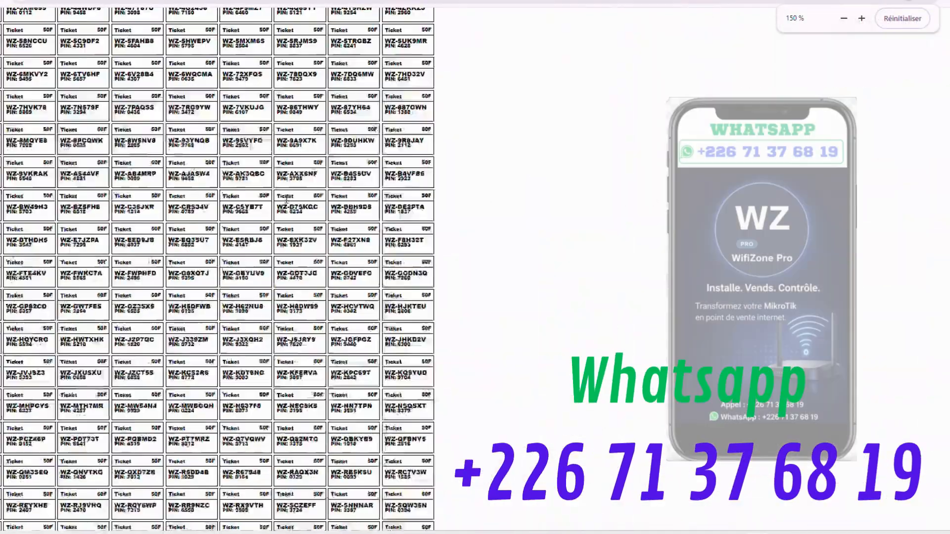
{"action": "scroll", "coordinate": [286, 197], "scroll_direction": "down", "scroll_amount": 3}
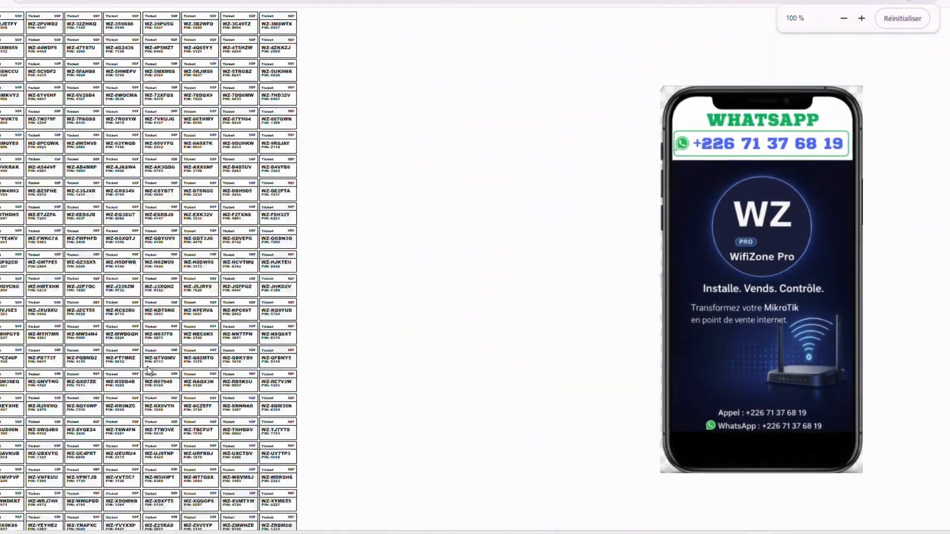
{"action": "scroll", "coordinate": [149, 370], "scroll_direction": "down", "scroll_amount": 1}
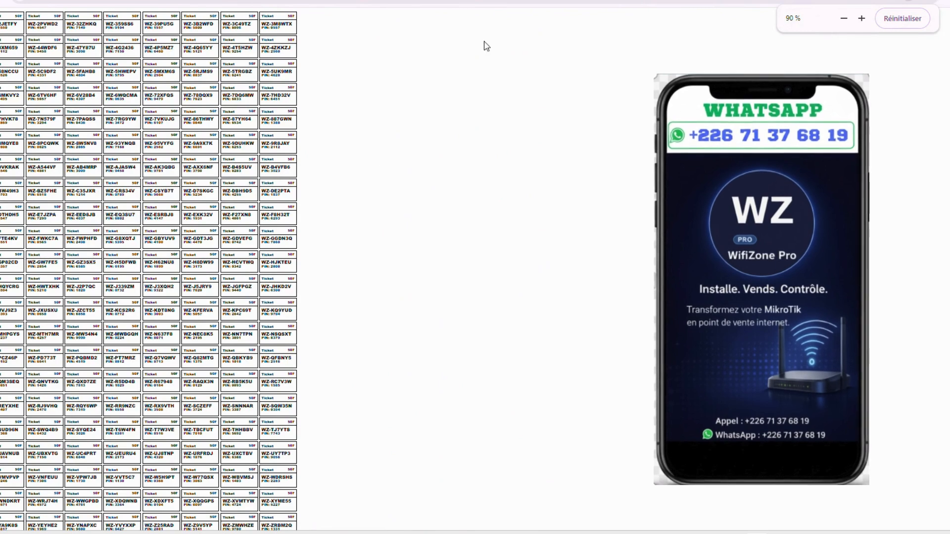